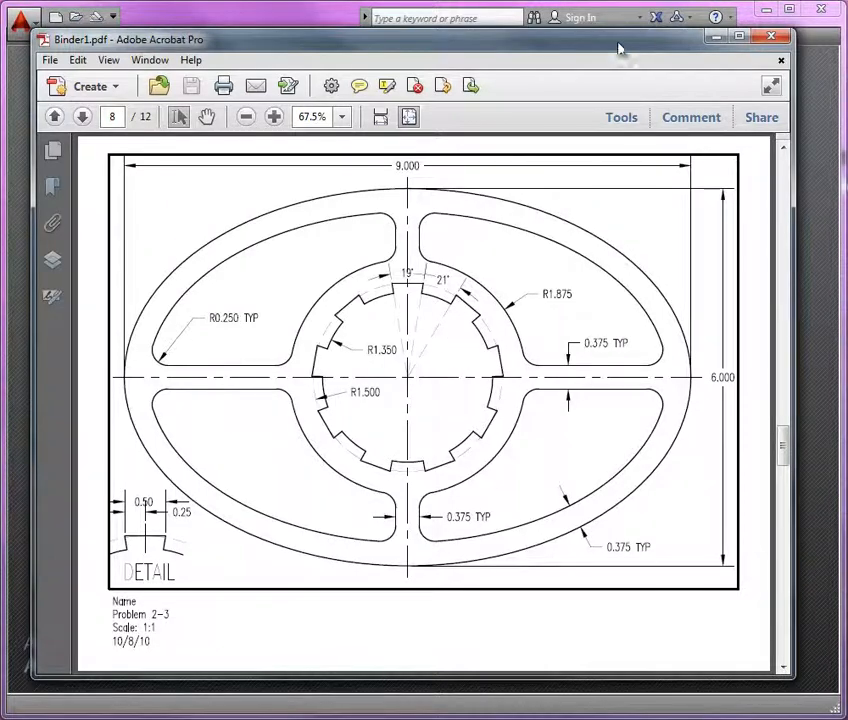
# Start a new drawing from the Mech-temp.dwt template
pyautogui.click(716, 37)
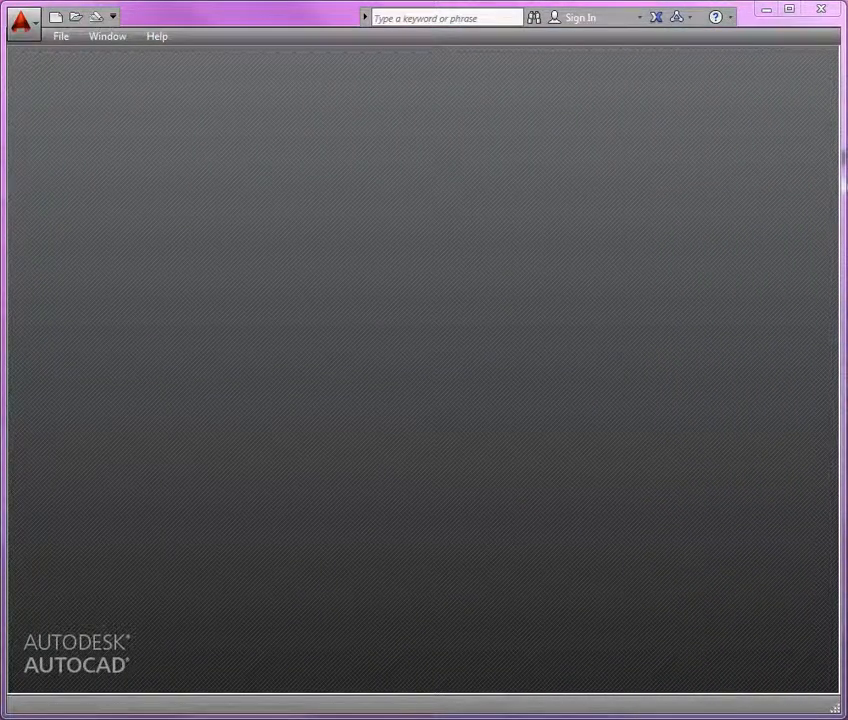
pyautogui.click(64, 37)
pyautogui.click(80, 58)
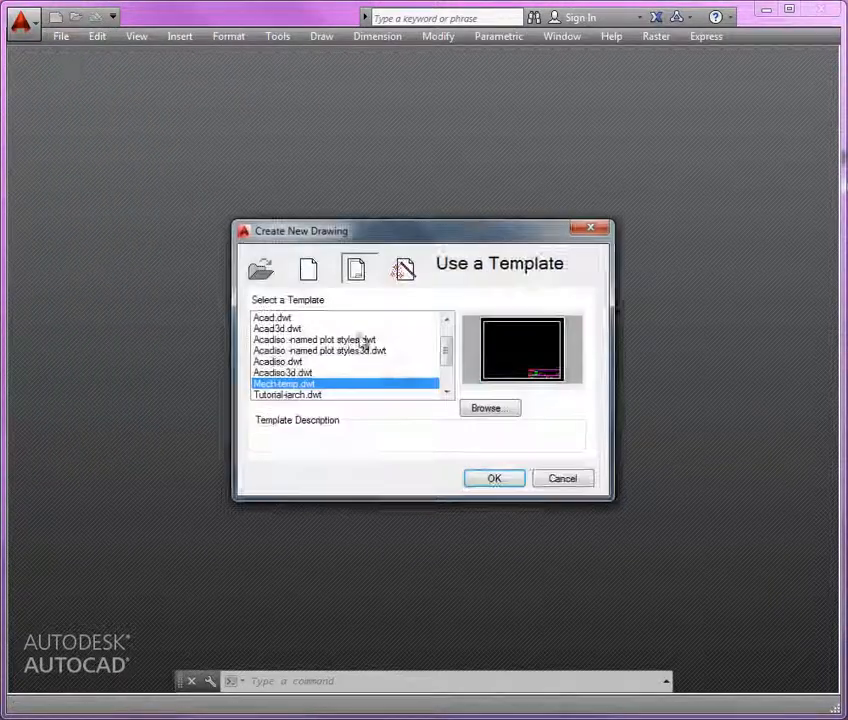
pyautogui.click(505, 480)
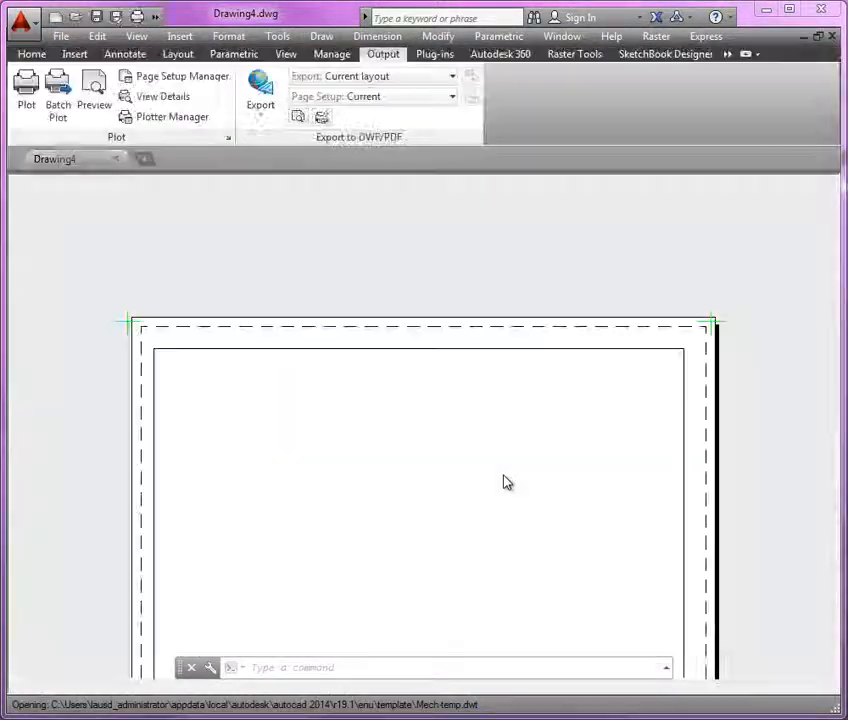
# Switch to model space and turn the drawing grid off
pyautogui.click(80, 686)
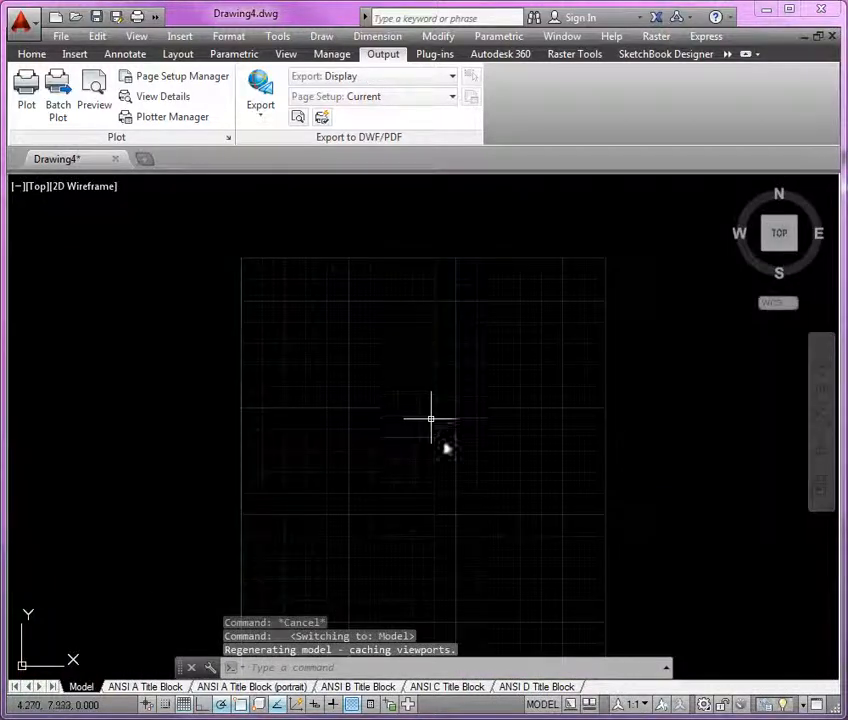
pyautogui.scroll(-2, 381, 384)
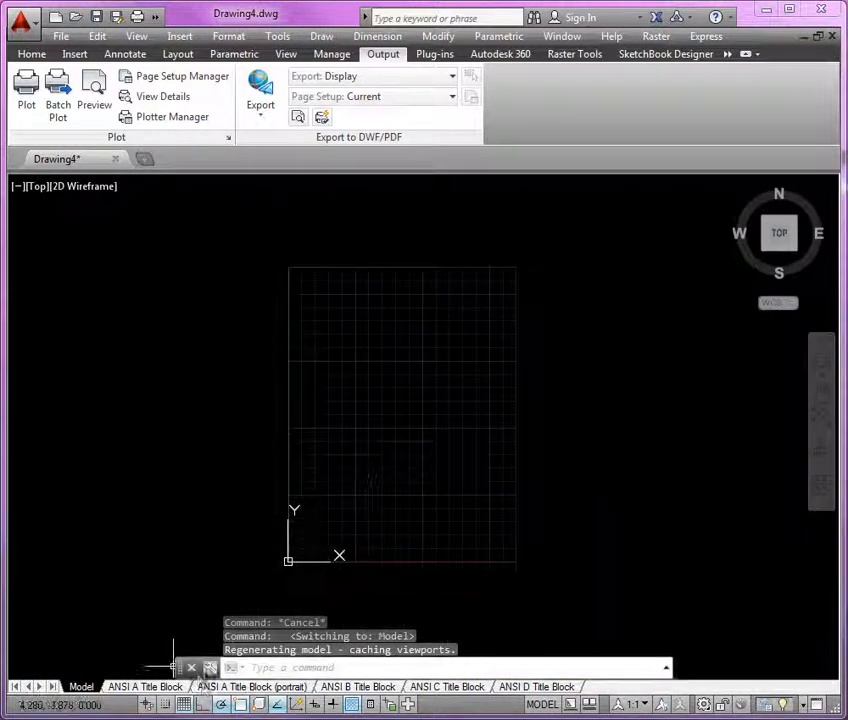
pyautogui.click(186, 704)
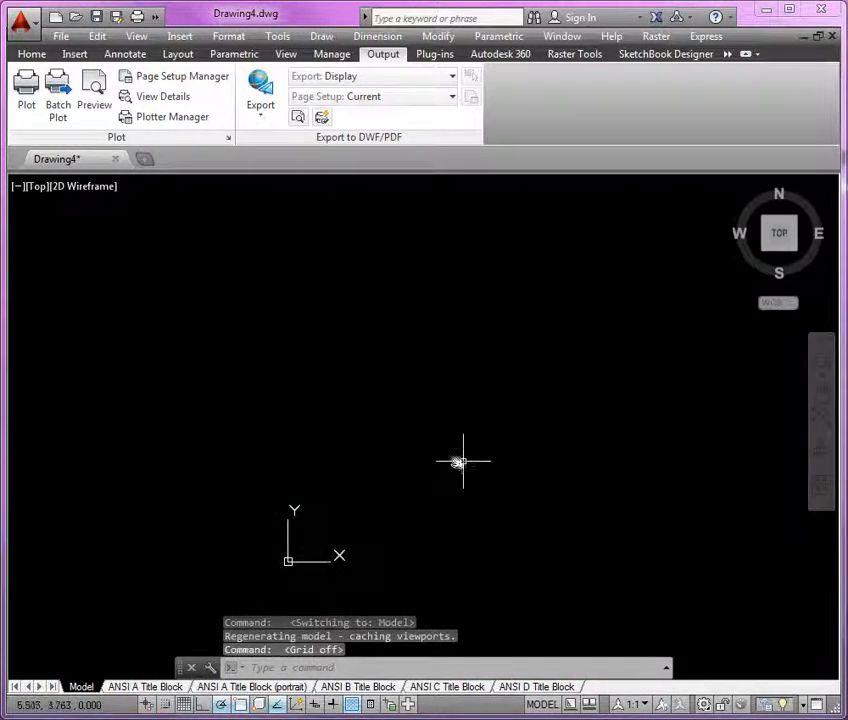
pyautogui.moveTo(463, 460); pyautogui.dragTo(423, 447, button='middle')
# Make the center layer current
pyautogui.click(32, 54)
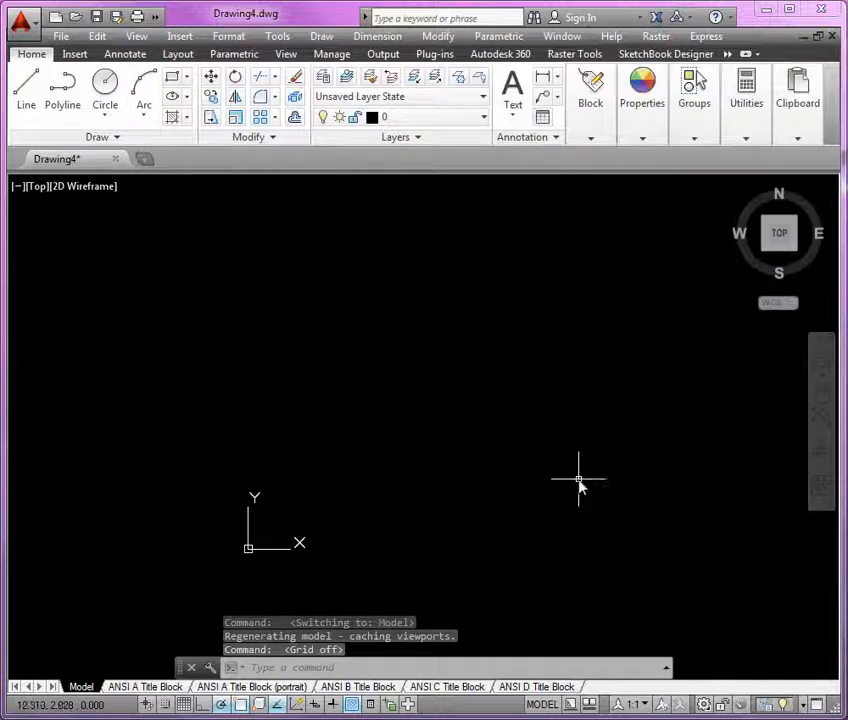
pyautogui.click(466, 119)
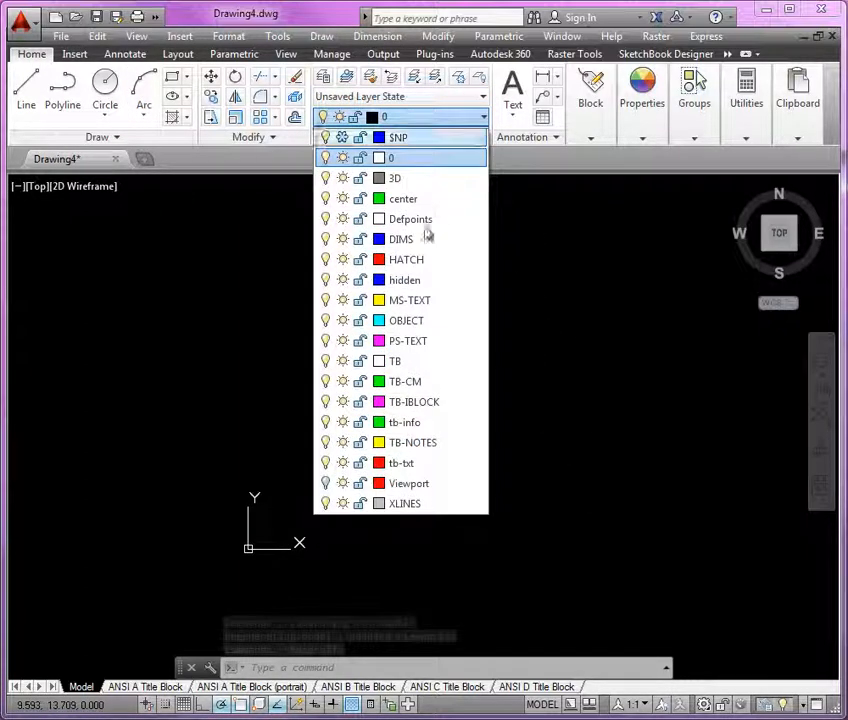
pyautogui.click(428, 205)
pyautogui.moveTo(407, 502); pyautogui.dragTo(311, 525, button='middle')
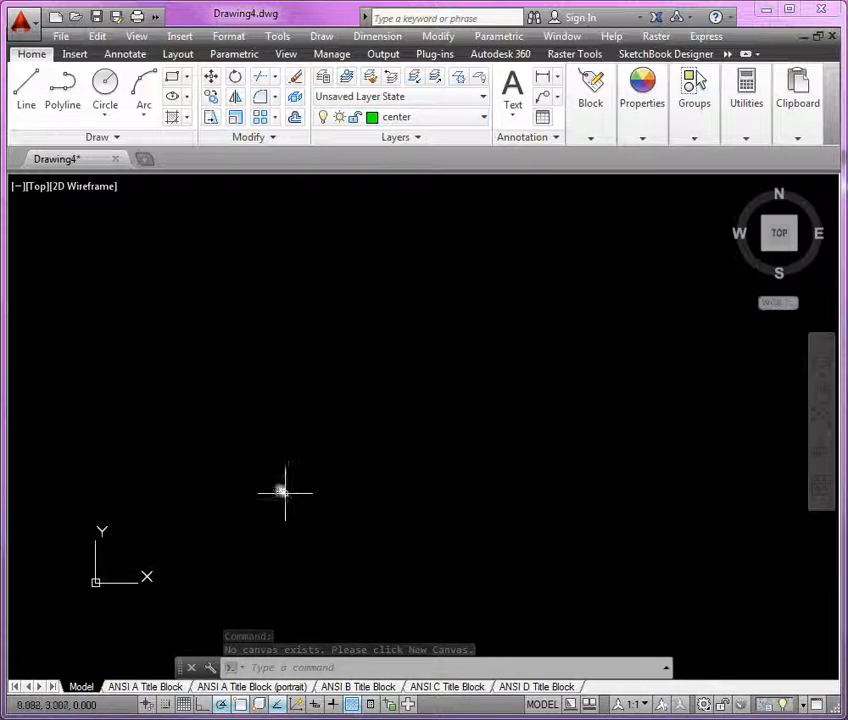
# Draw a vertical construction line with the XLINE command near the middle of the view
pyautogui.write('XL')
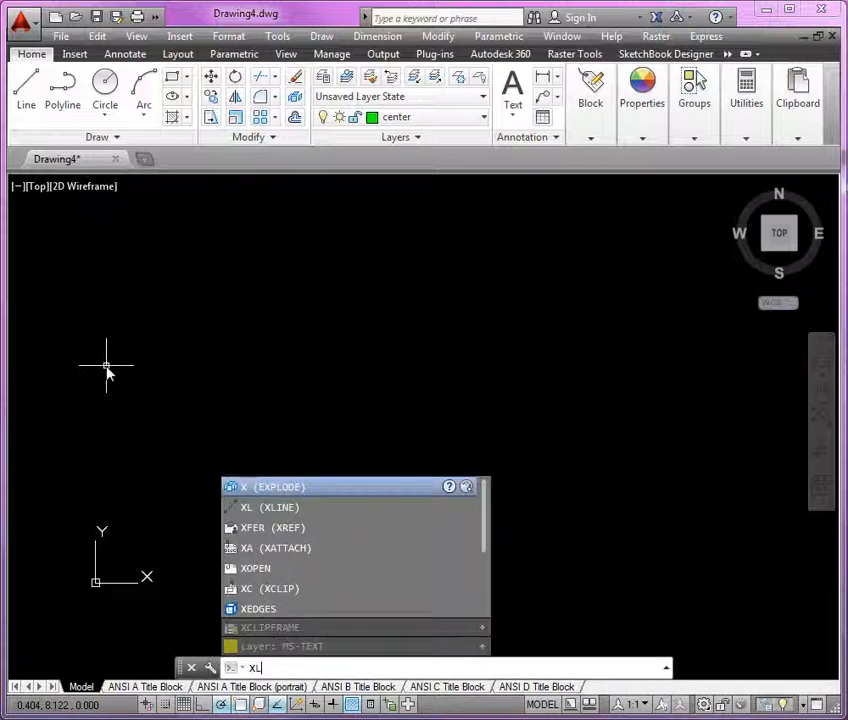
pyautogui.press('Return')
pyautogui.write('V')
pyautogui.press('Return')
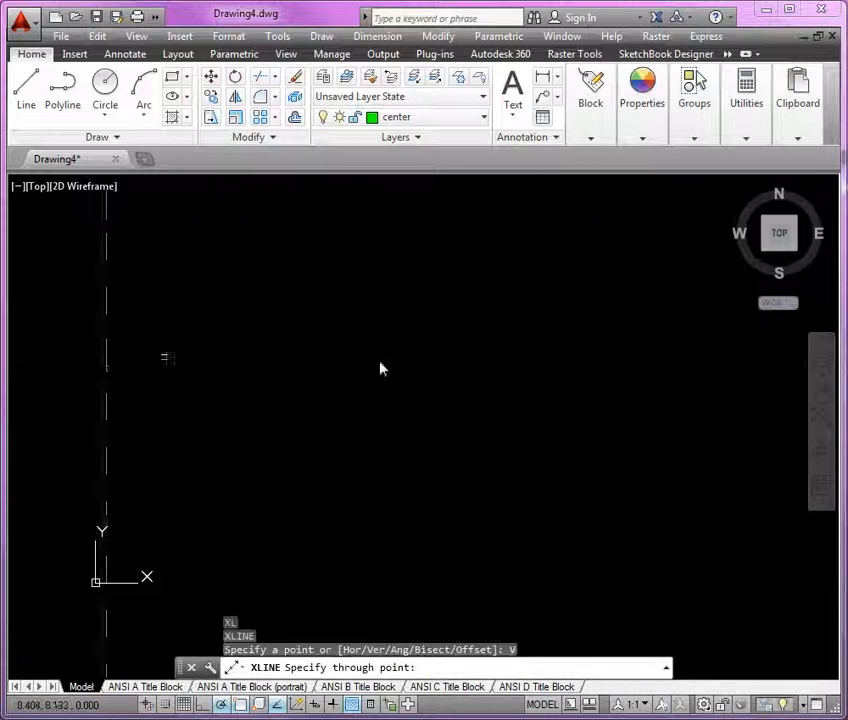
pyautogui.click(391, 381)
pyautogui.press('Return')
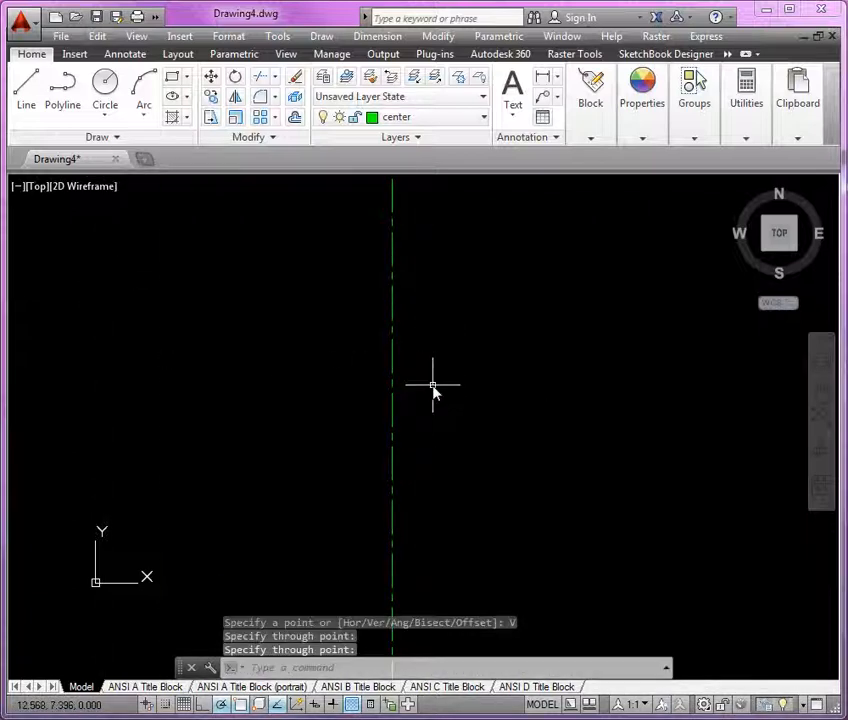
# Draw a horizontal construction line through the same point as the vertical one
pyautogui.press('Return')
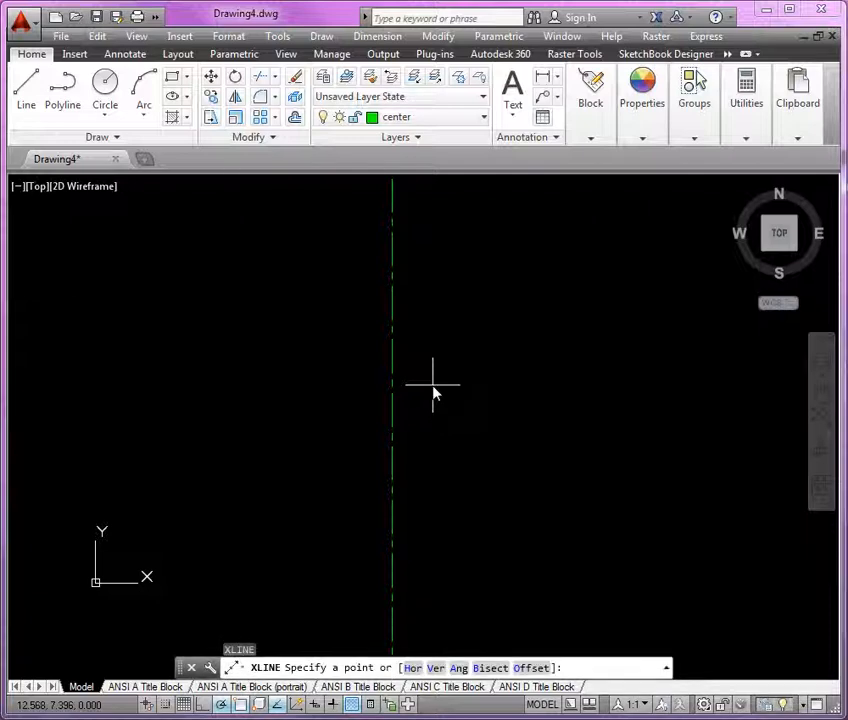
pyautogui.write('H')
pyautogui.press('Return')
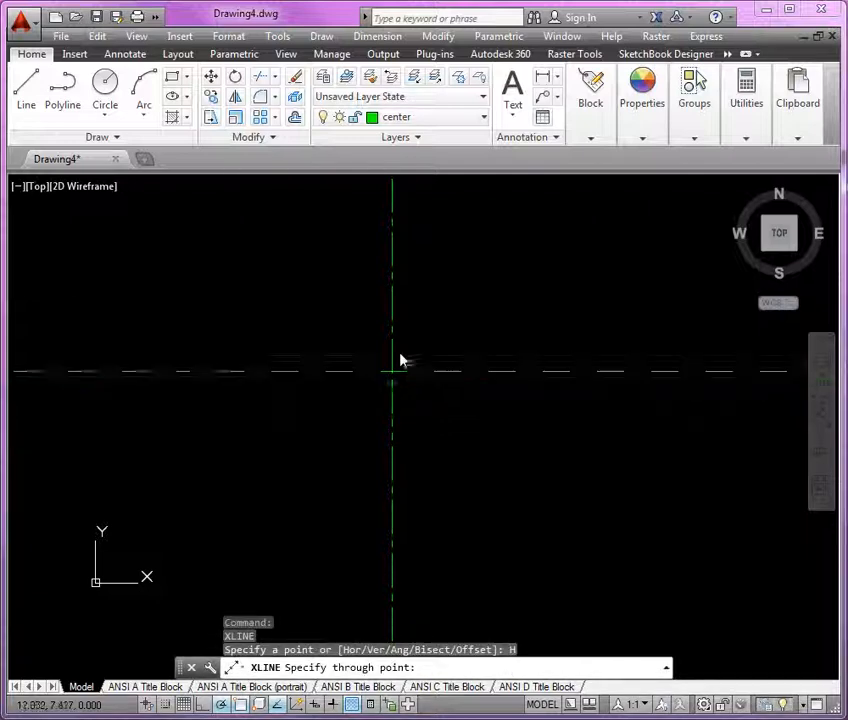
pyautogui.click(393, 381)
pyautogui.press('Return')
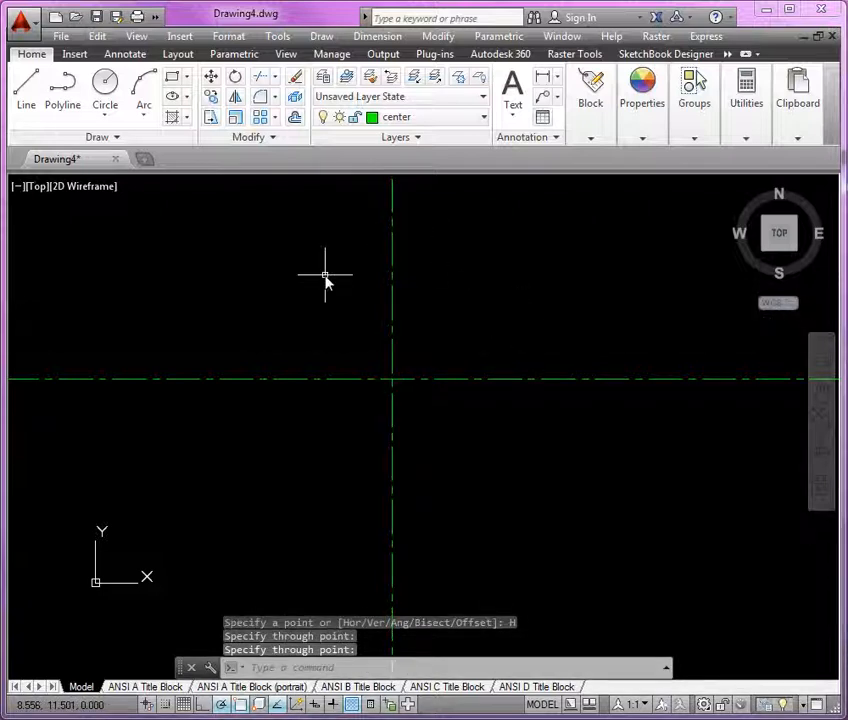
# On the OBJECT layer, draw an ellipse centred at the construction-line intersection with semi-axes 4.5 horizontally and 3.0 vertically
pyautogui.click(483, 117)
pyautogui.click(449, 321)
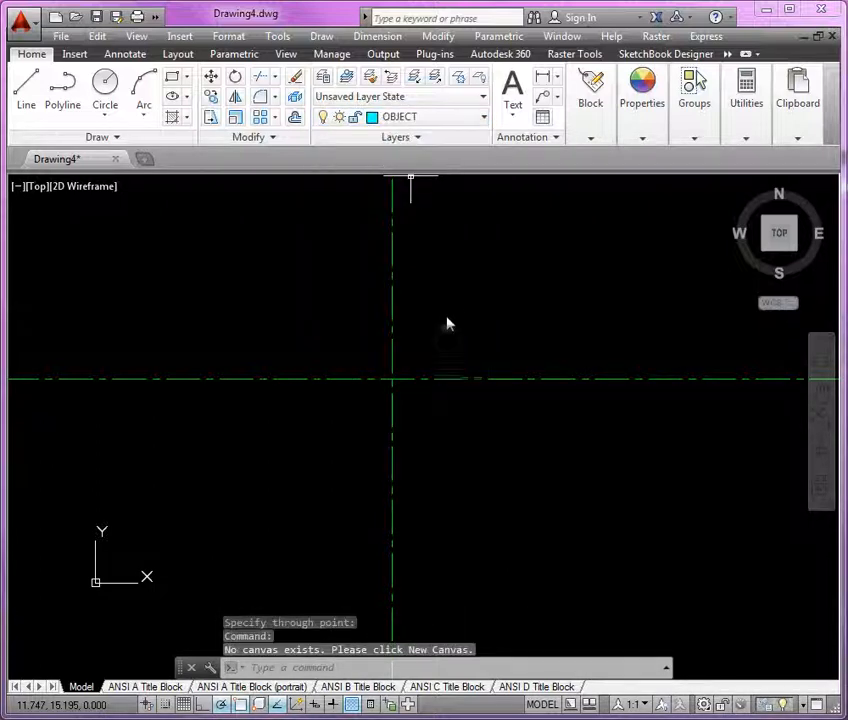
pyautogui.click(187, 97)
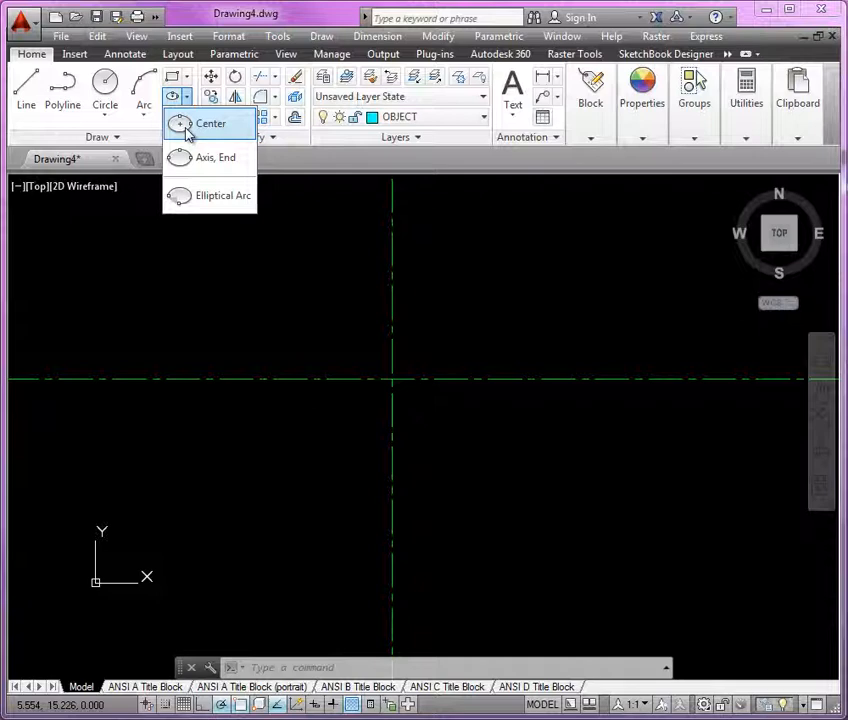
pyautogui.click(185, 128)
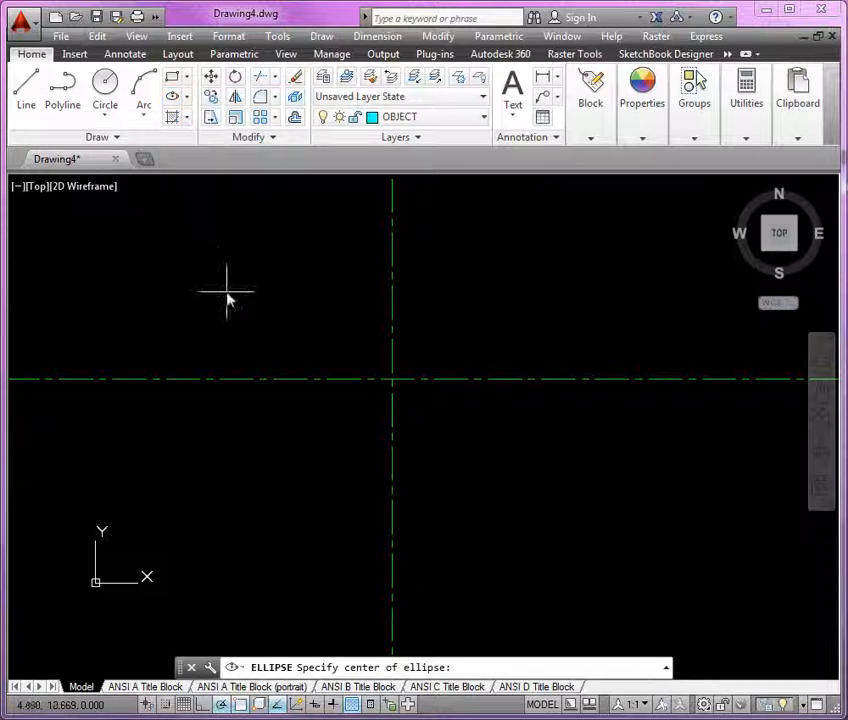
pyautogui.click(392, 381)
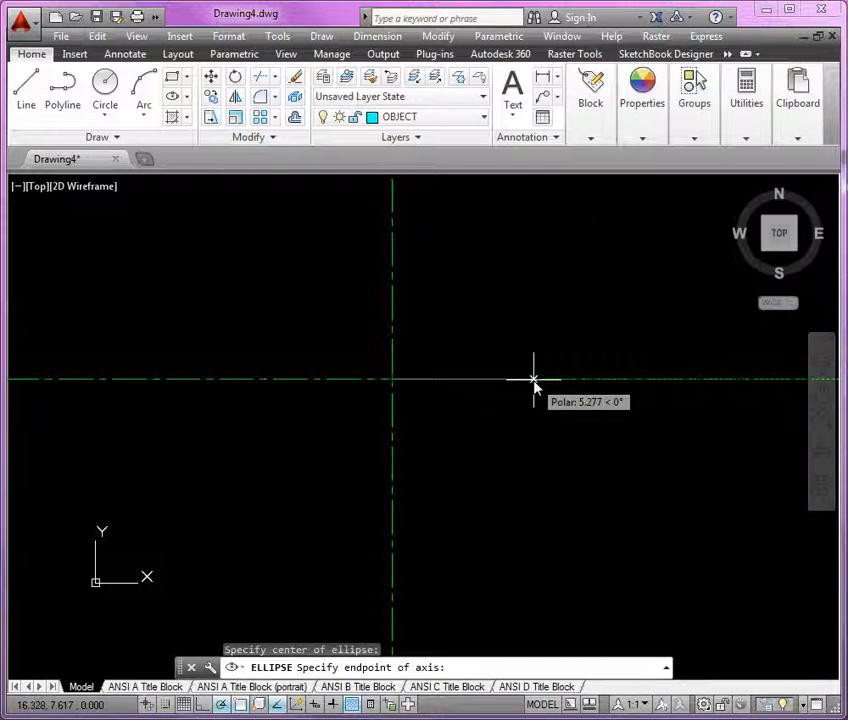
pyautogui.write('4.5')
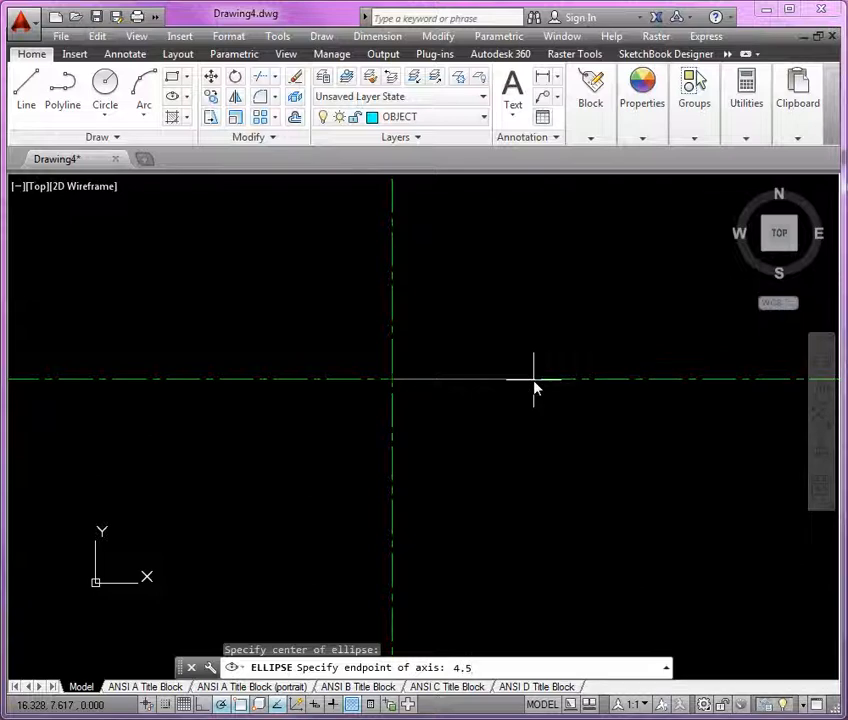
pyautogui.press('Return')
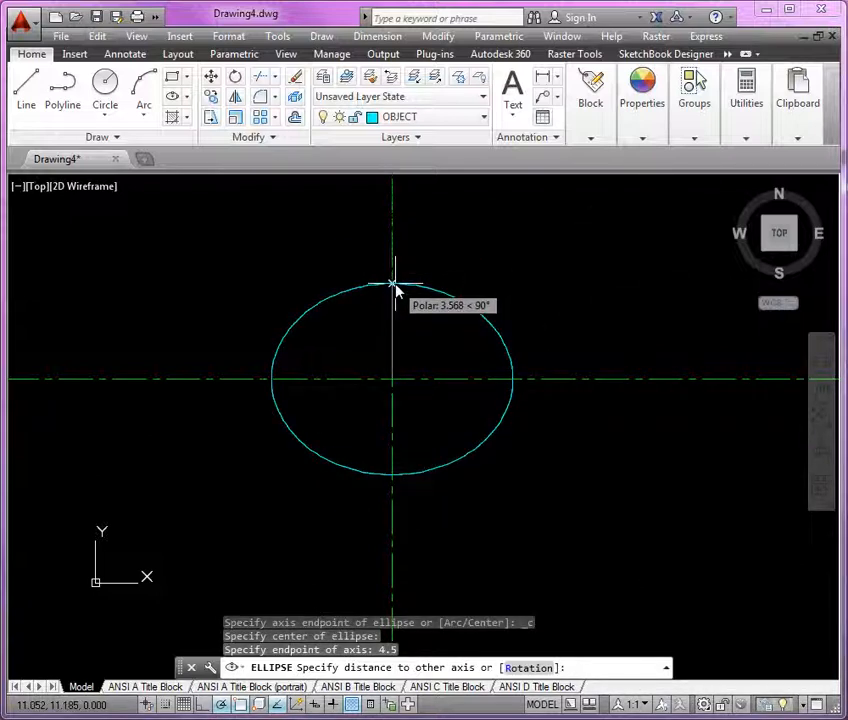
pyautogui.write('3.0')
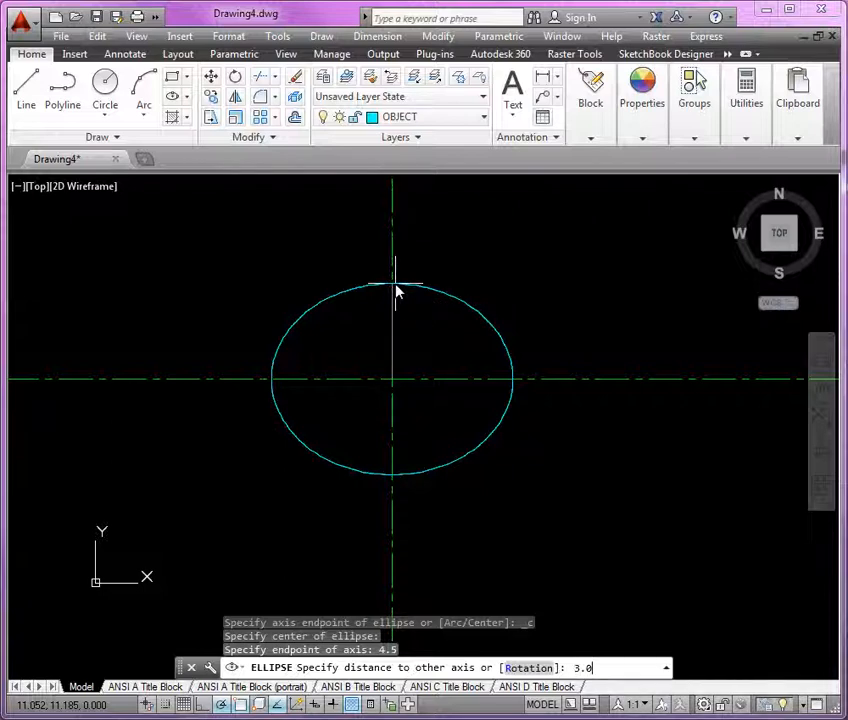
pyautogui.press('Return')
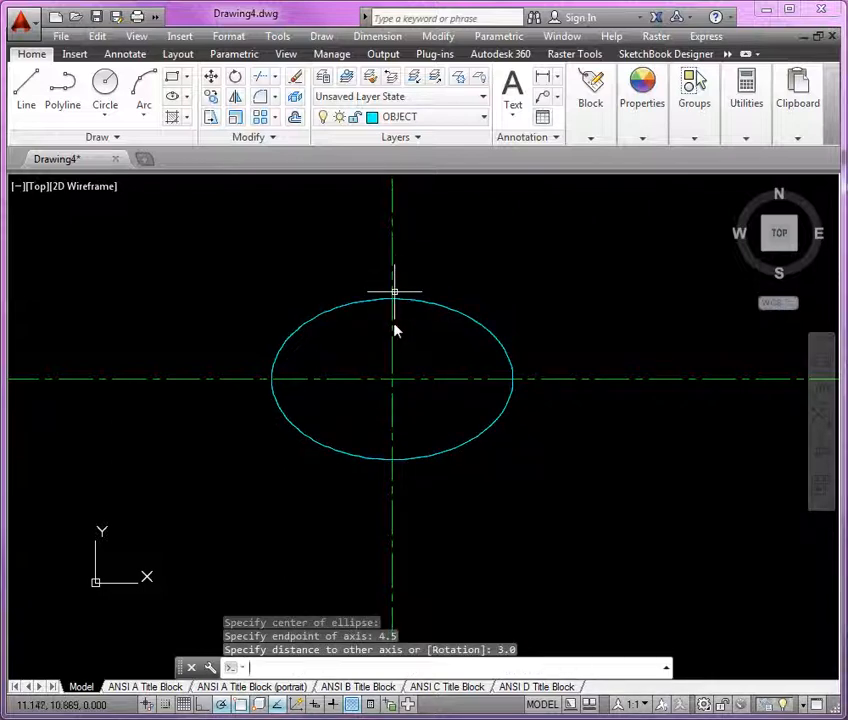
# Offset the ellipse 0.375 inward to form the inner outline
pyautogui.scroll(4, 400, 335)
pyautogui.moveTo(428, 331); pyautogui.dragTo(459, 321, button='middle')
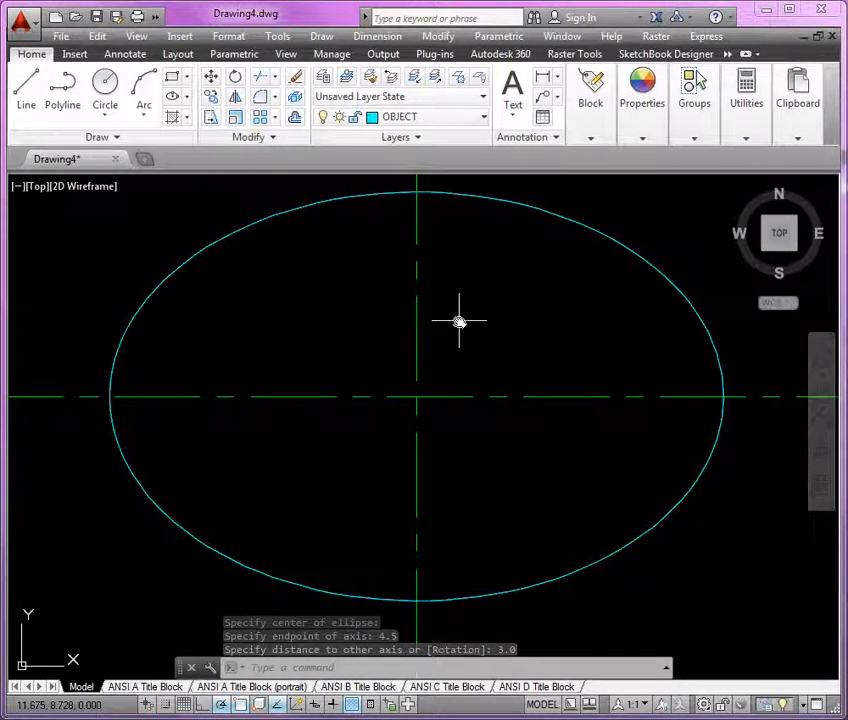
pyautogui.write('o')
pyautogui.press('Return')
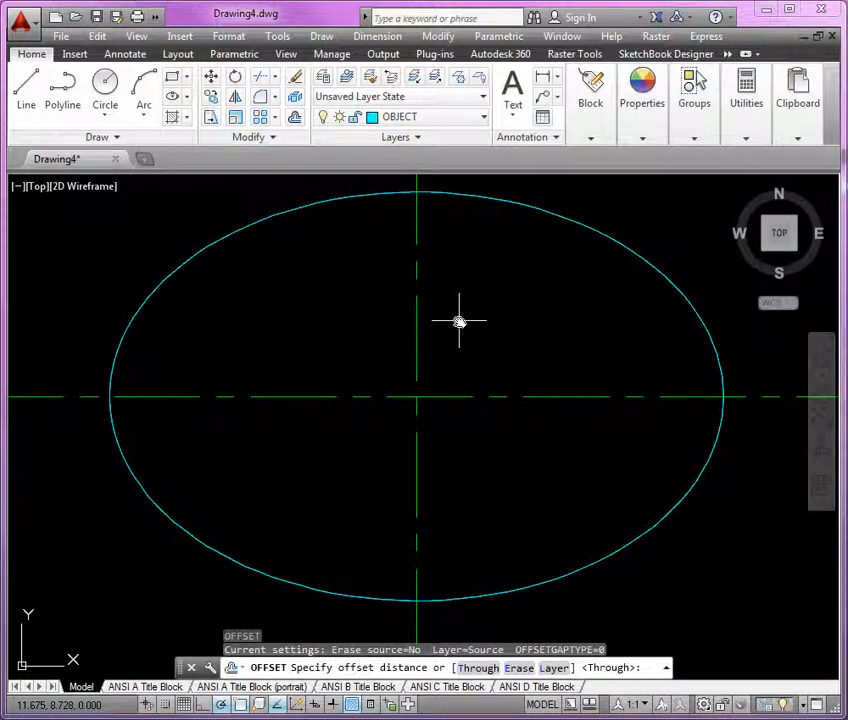
pyautogui.write('.375')
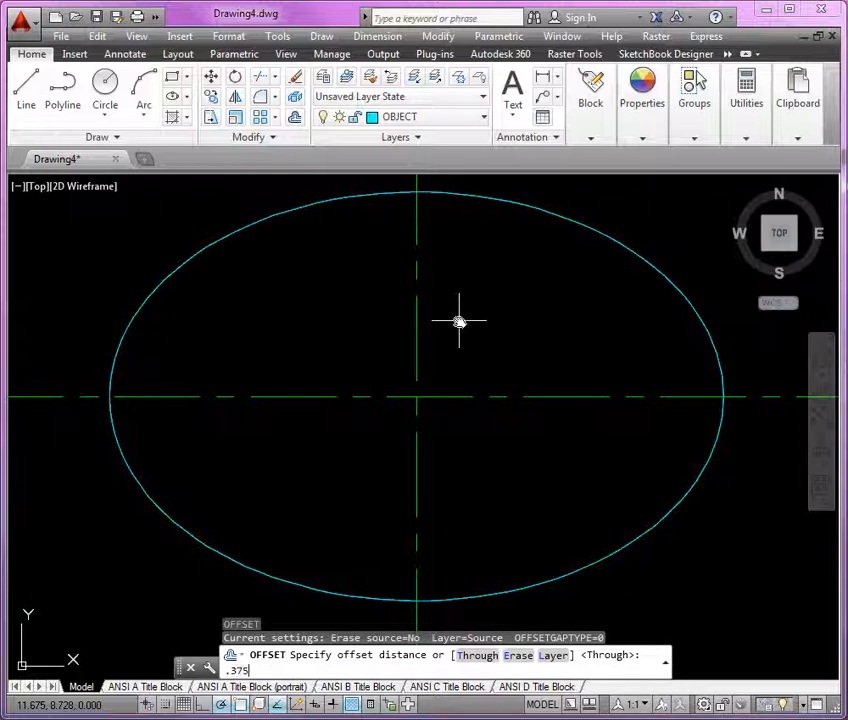
pyautogui.press('Return')
pyautogui.click(556, 218)
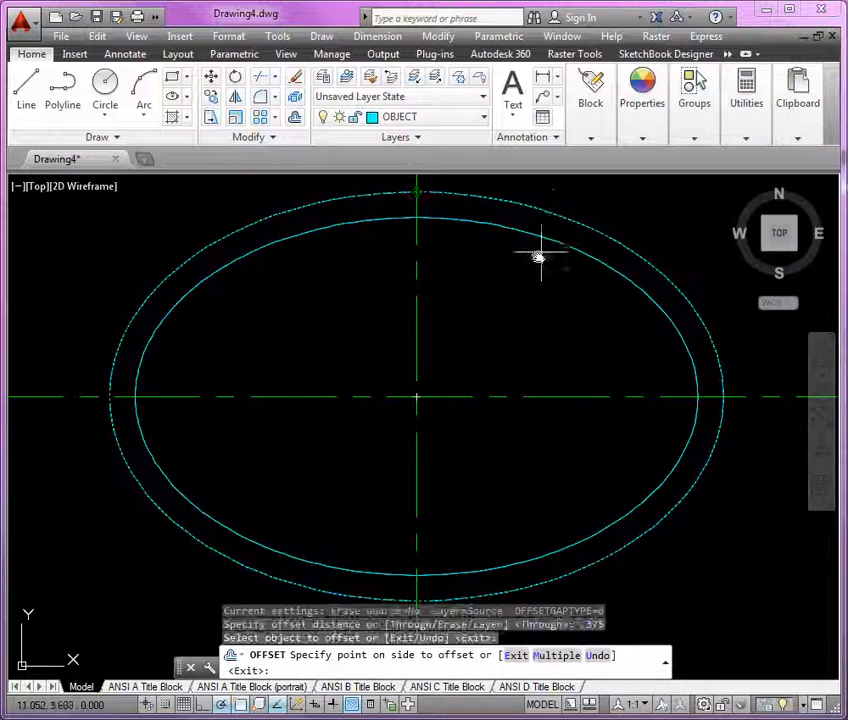
pyautogui.click(521, 273)
pyautogui.press('Return')
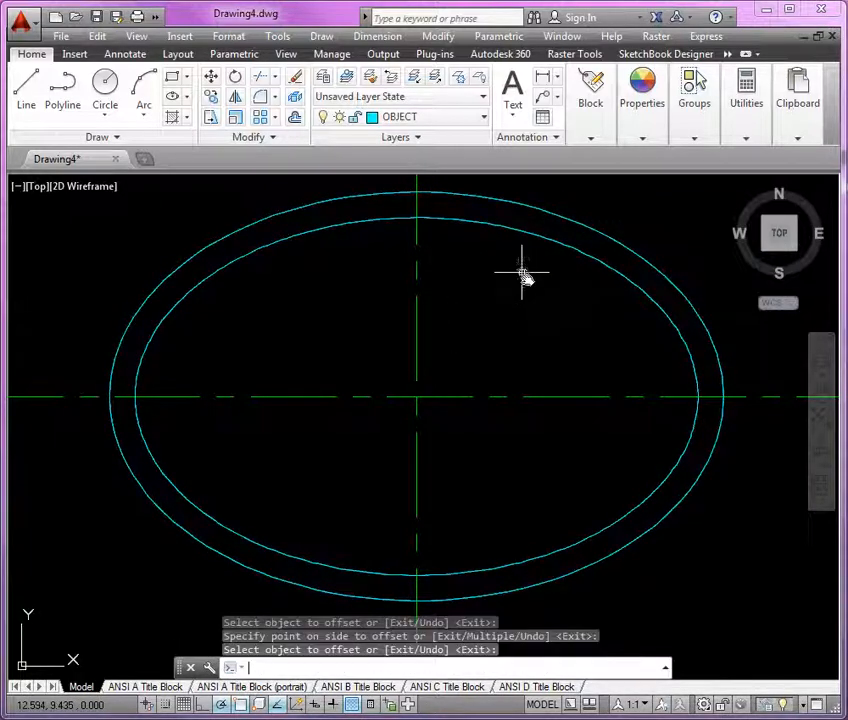
# Open the QuickCalc calculator over the upper part of the ellipses
pyautogui.moveTo(522, 276); pyautogui.dragTo(381, 344, button='middle')
pyautogui.scroll(2, 381, 344)
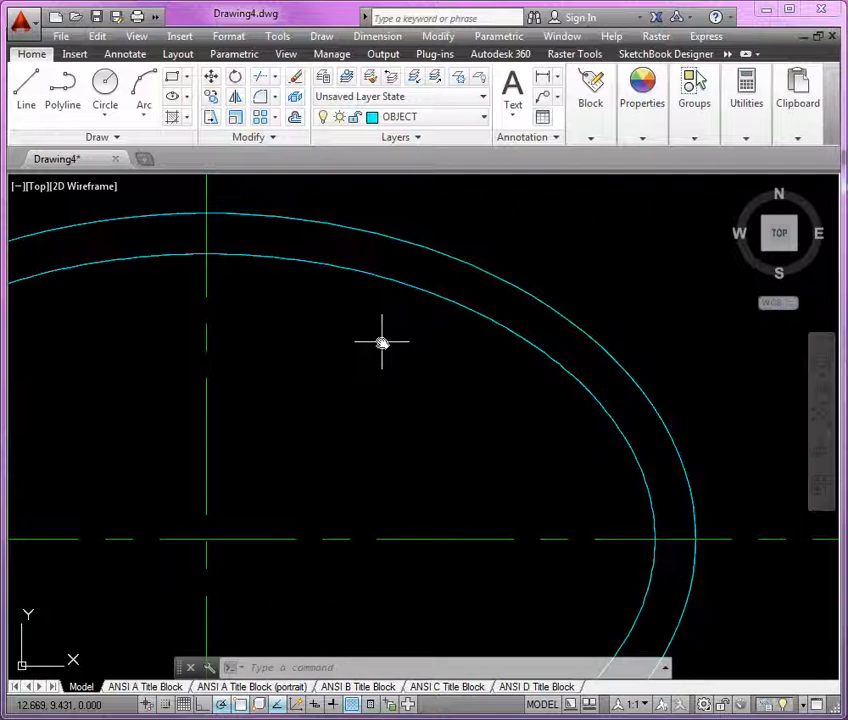
pyautogui.moveTo(365, 386); pyautogui.dragTo(388, 373, button='middle')
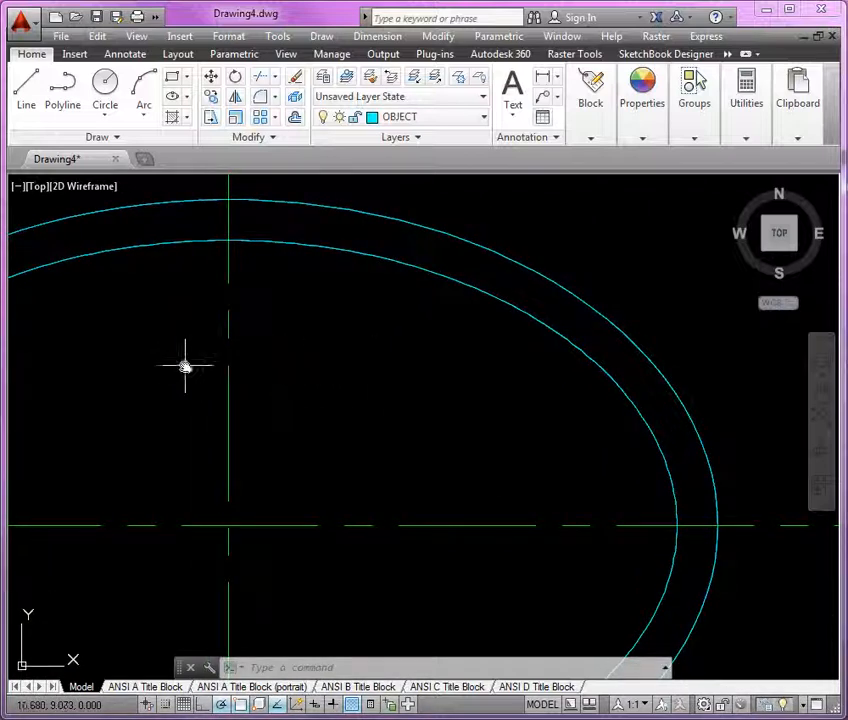
pyautogui.rightClick(318, 305)
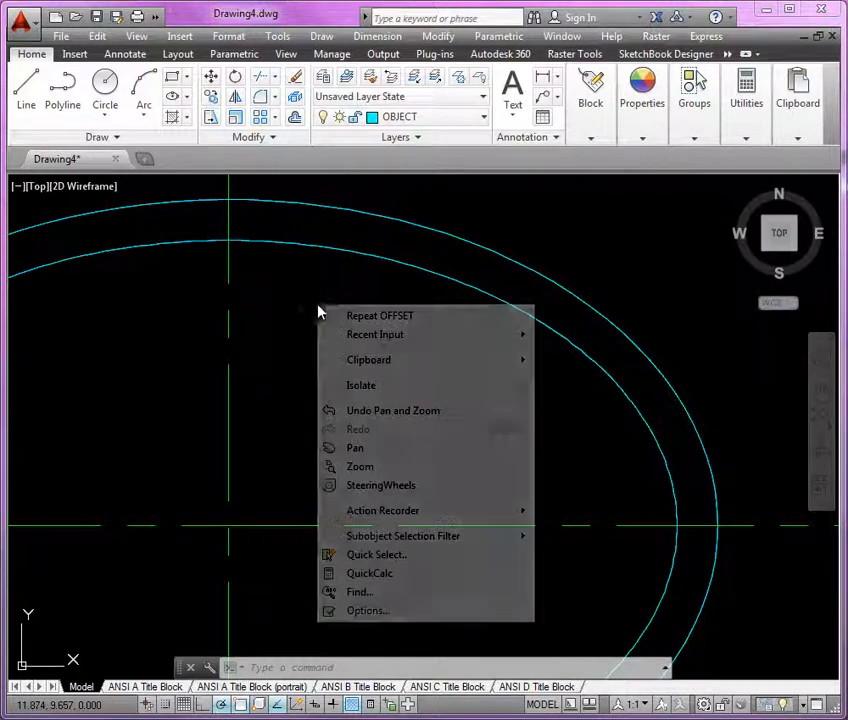
pyautogui.click(416, 578)
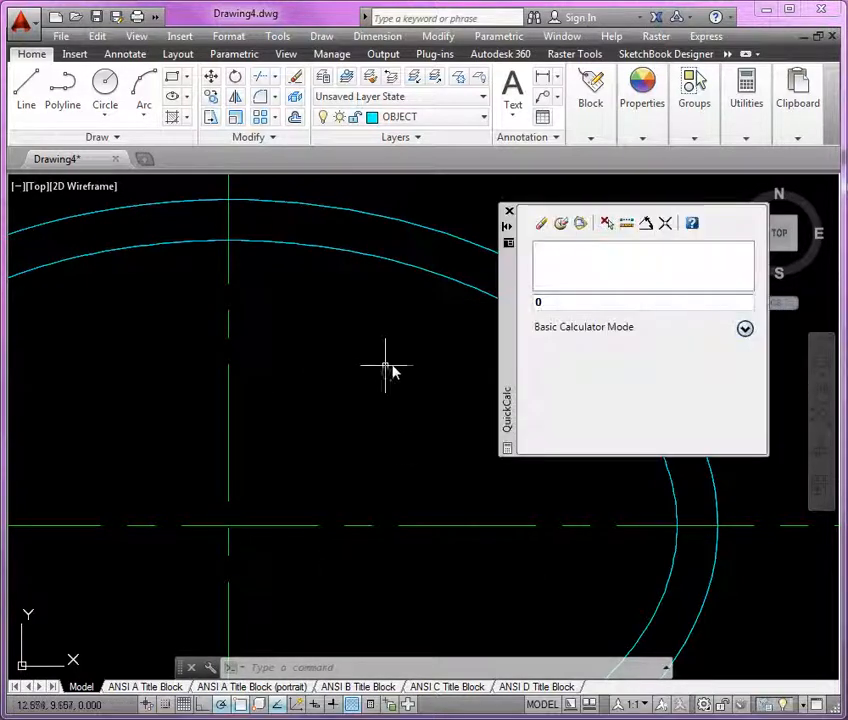
# Use QuickCalc to compute 0.375/2, copy the 0.1875 result, and close the calculator
pyautogui.write('.375')
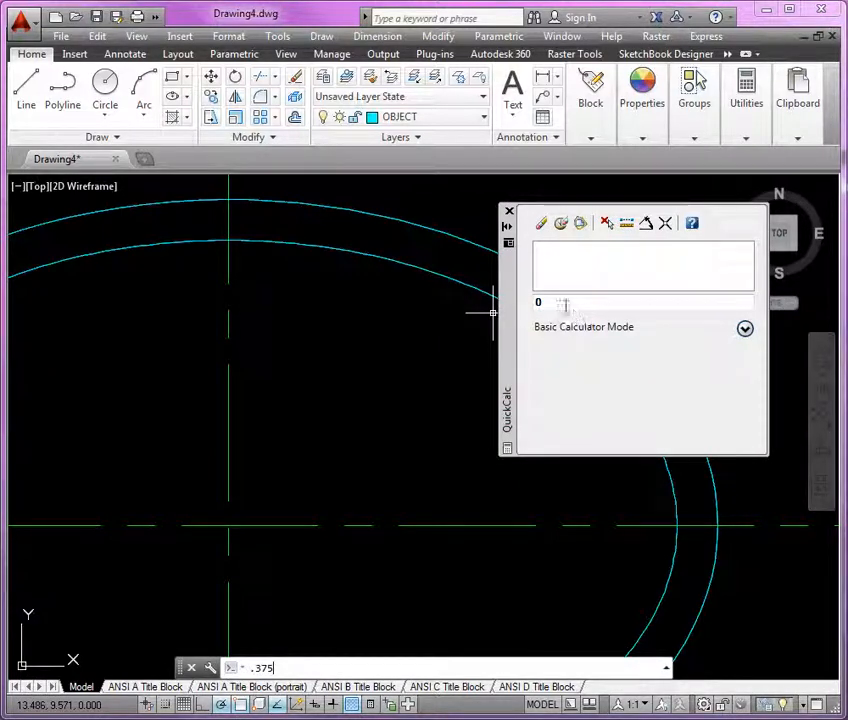
pyautogui.click(560, 300)
pyautogui.write('.3')
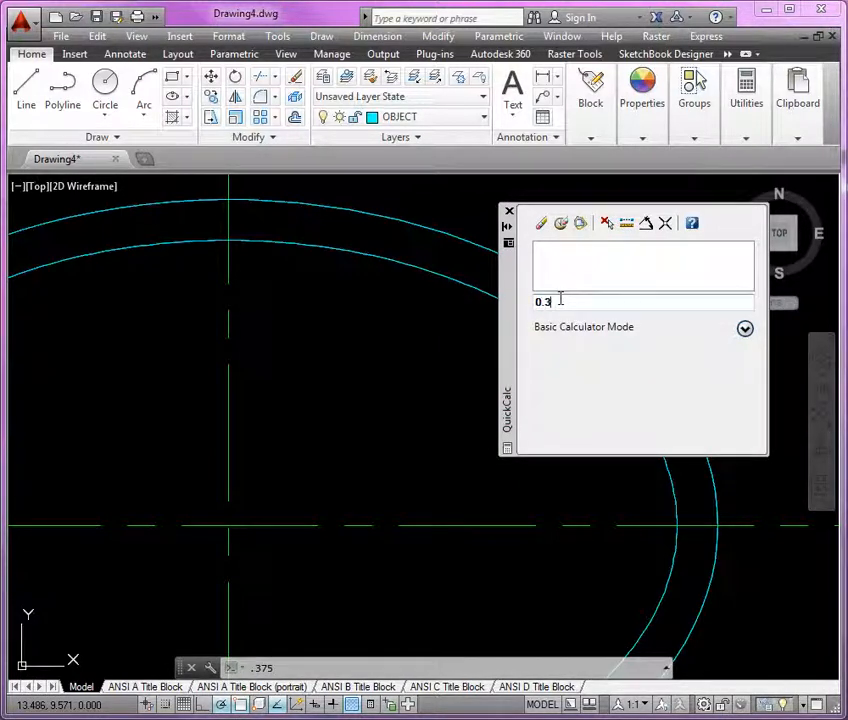
pyautogui.write('75/2')
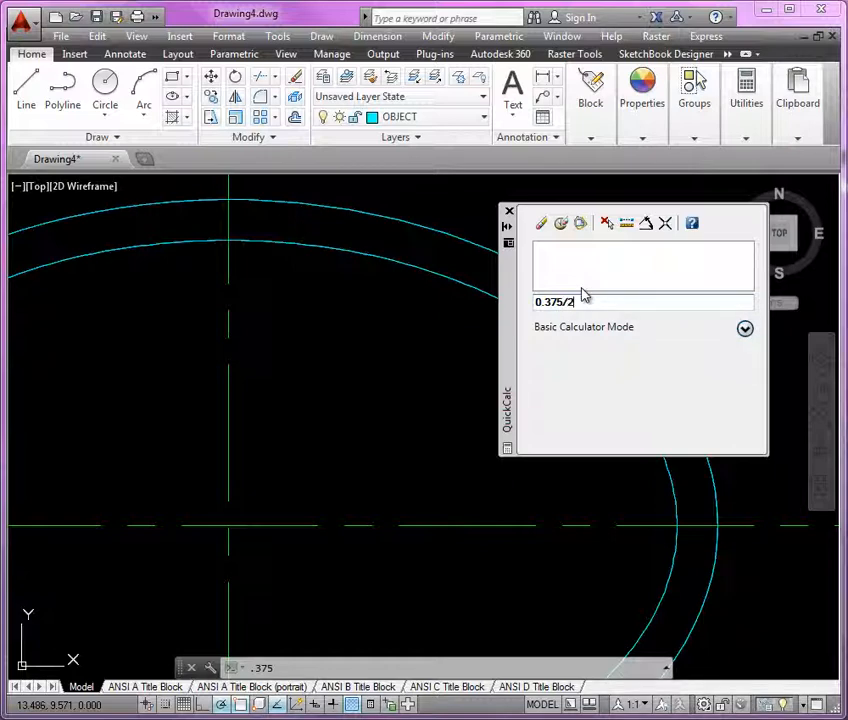
pyautogui.press('Return')
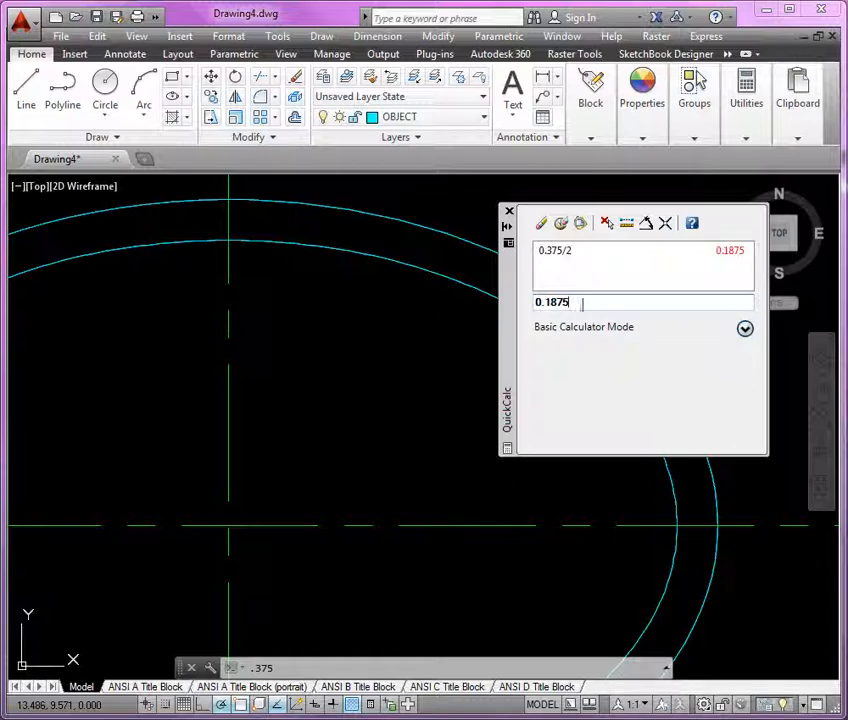
pyautogui.moveTo(581, 303); pyautogui.dragTo(536, 304)
pyautogui.rightClick(550, 308)
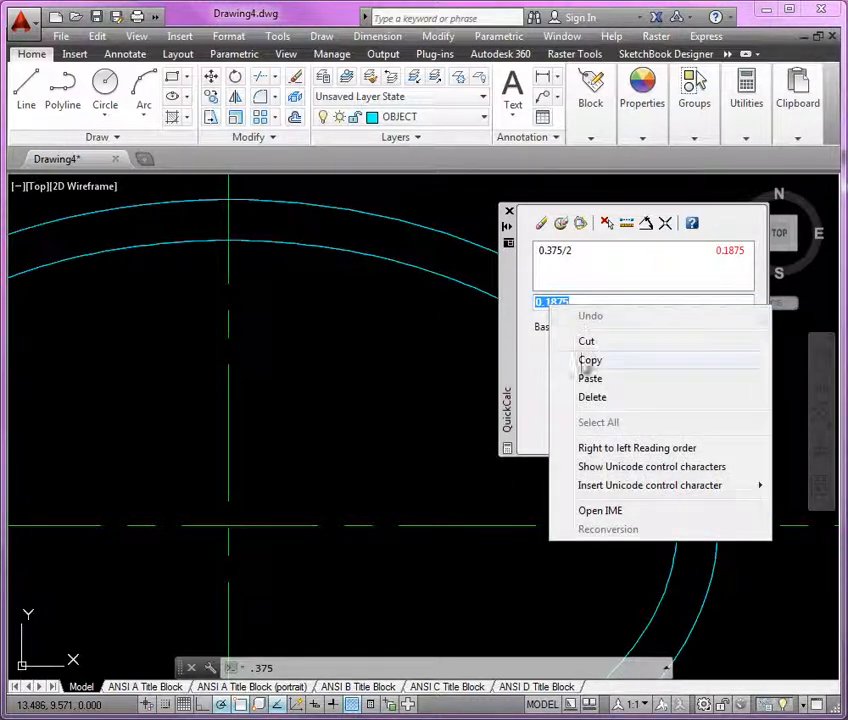
pyautogui.click(590, 359)
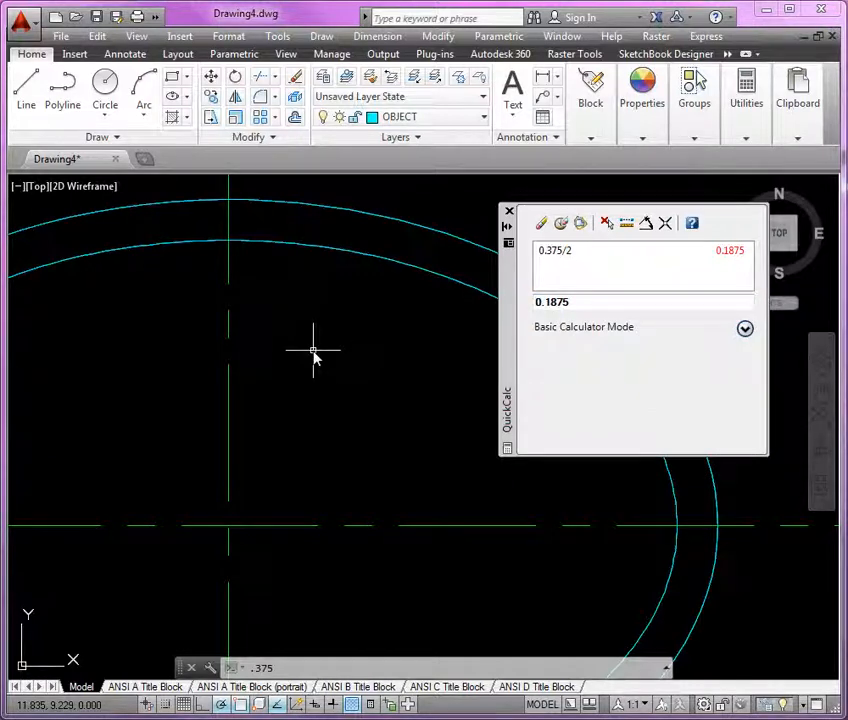
pyautogui.click(509, 211)
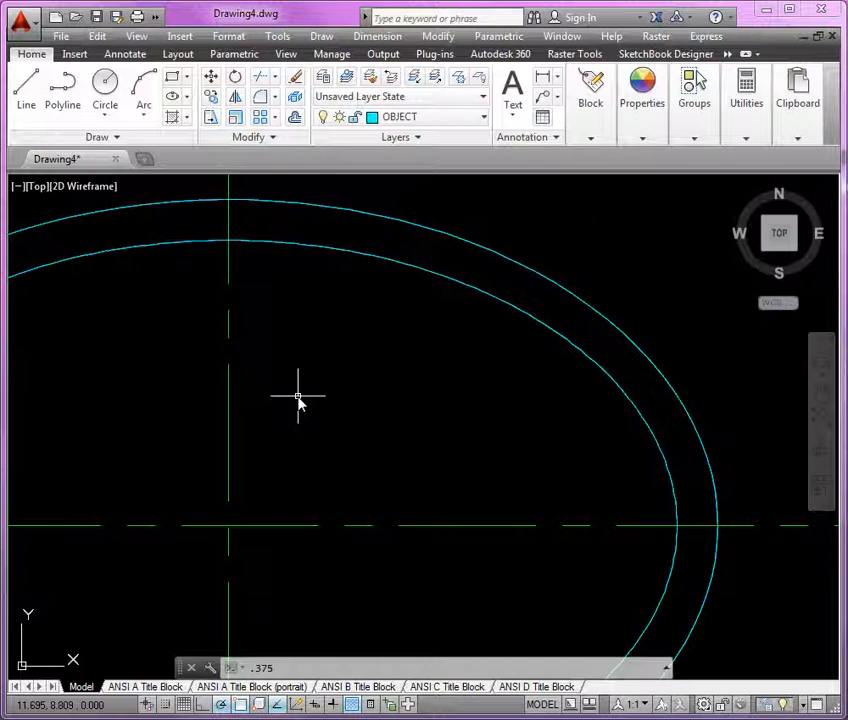
# Offset the vertical construction line to the right and the horizontal one upward by the pasted distance 0.1875
pyautogui.write('0')
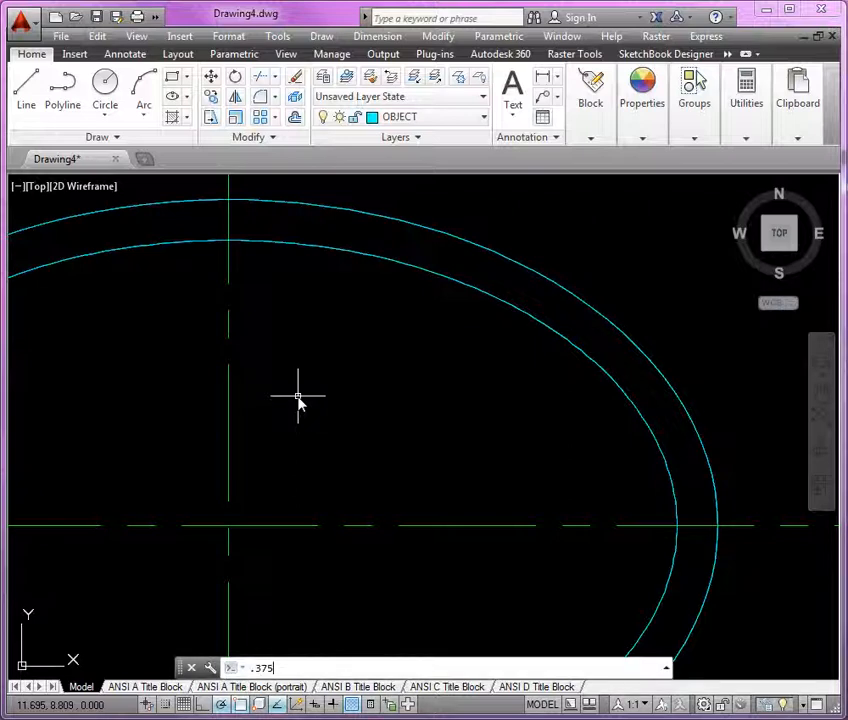
pyautogui.press('BackSpace')
pyautogui.press('BackSpace')
pyautogui.press('BackSpace')
pyautogui.press('BackSpace')
pyautogui.write('o')
pyautogui.press('Return')
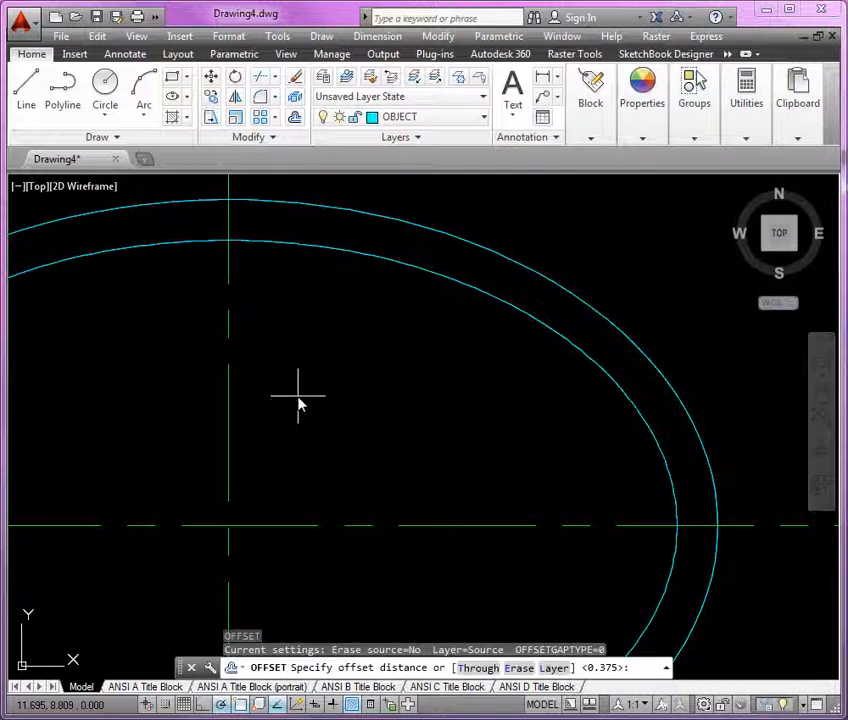
pyautogui.rightClick(637, 667)
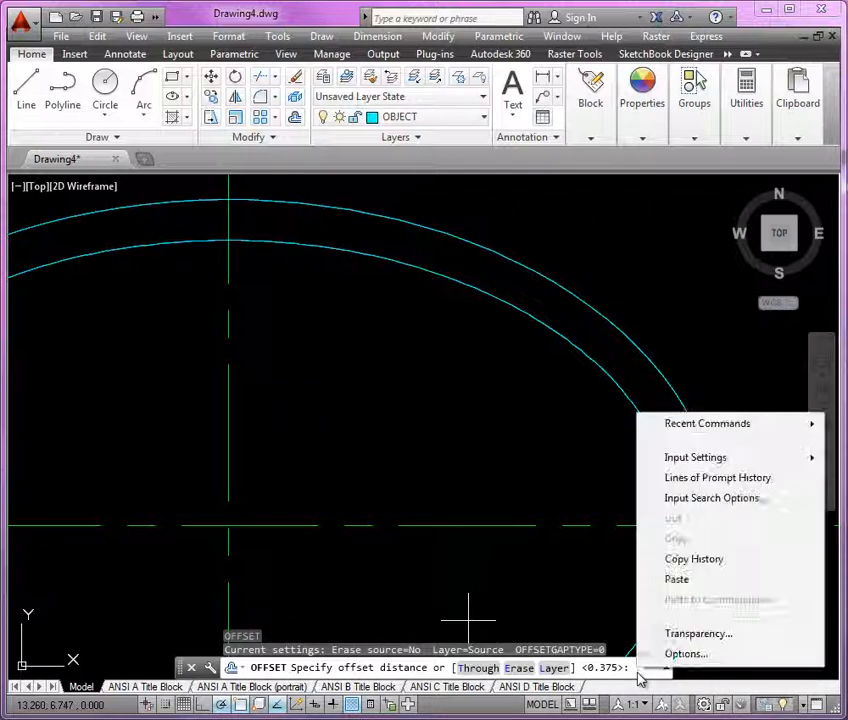
pyautogui.click(676, 579)
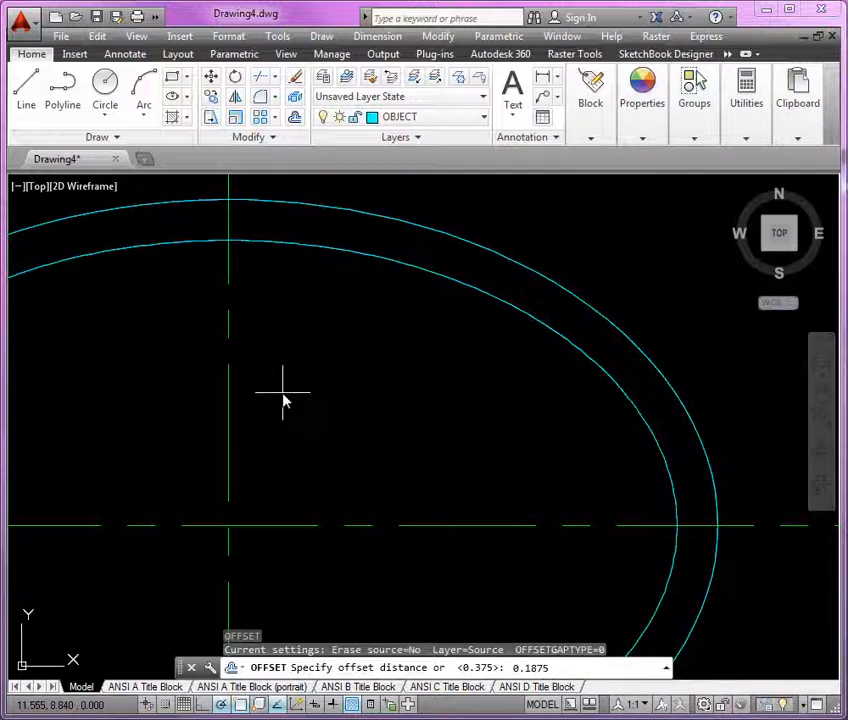
pyautogui.press('Return')
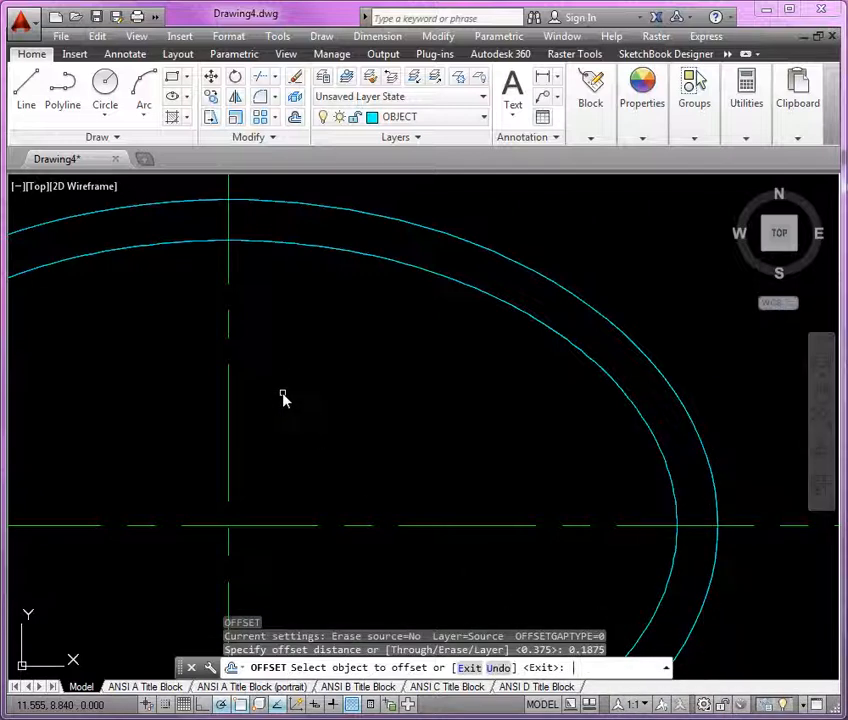
pyautogui.click(228, 397)
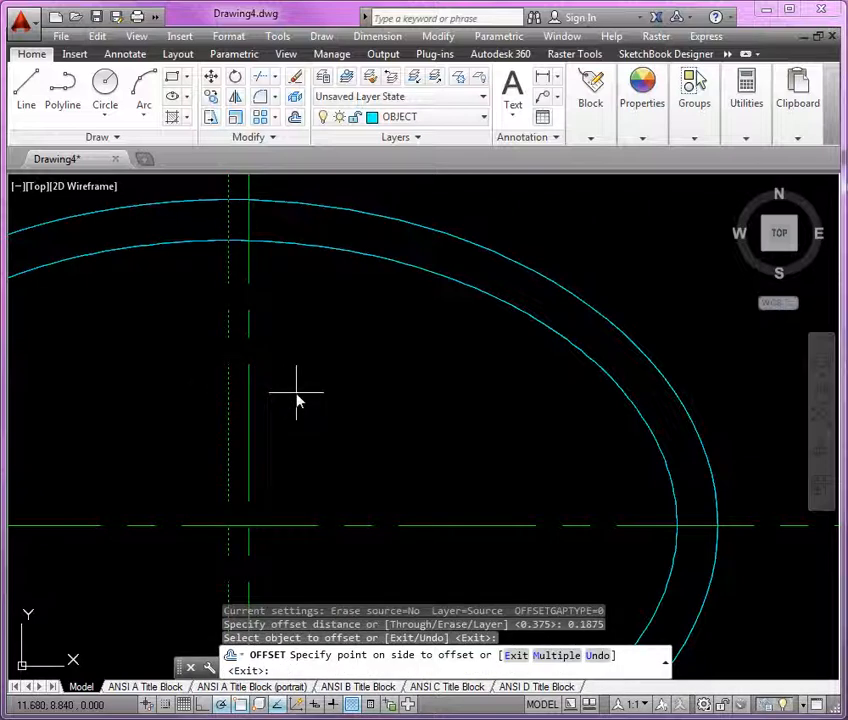
pyautogui.click(295, 398)
pyautogui.click(417, 528)
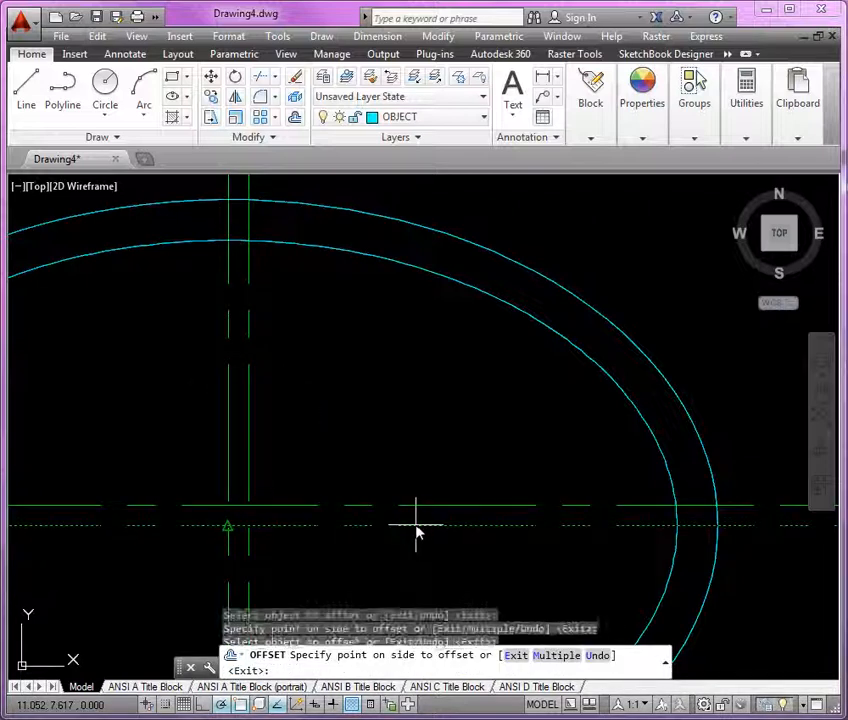
pyautogui.click(421, 474)
pyautogui.press('Return')
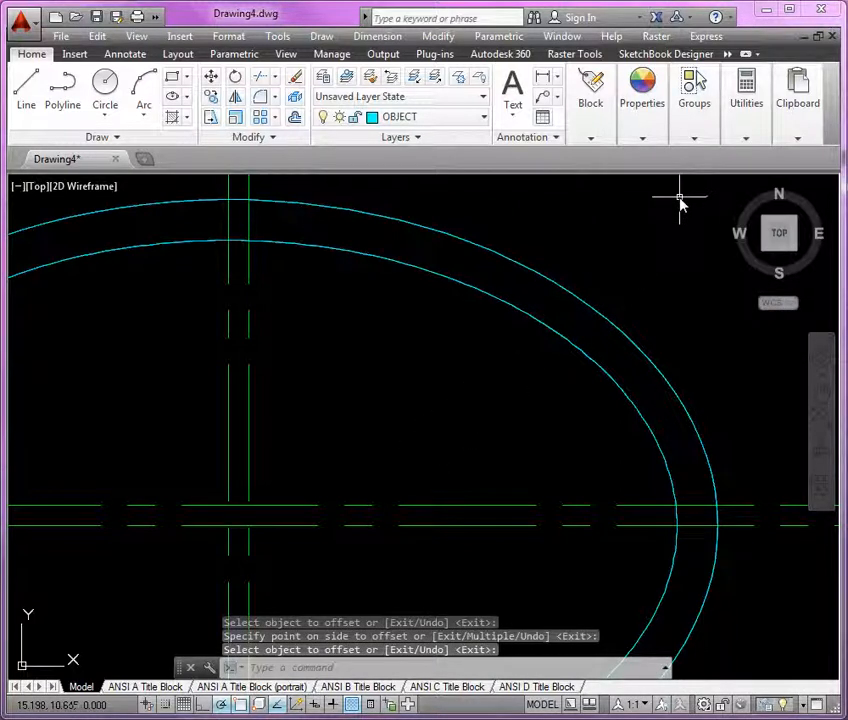
# Apply the outer ellipse's properties to the offset construction lines with Match Properties
pyautogui.click(795, 143)
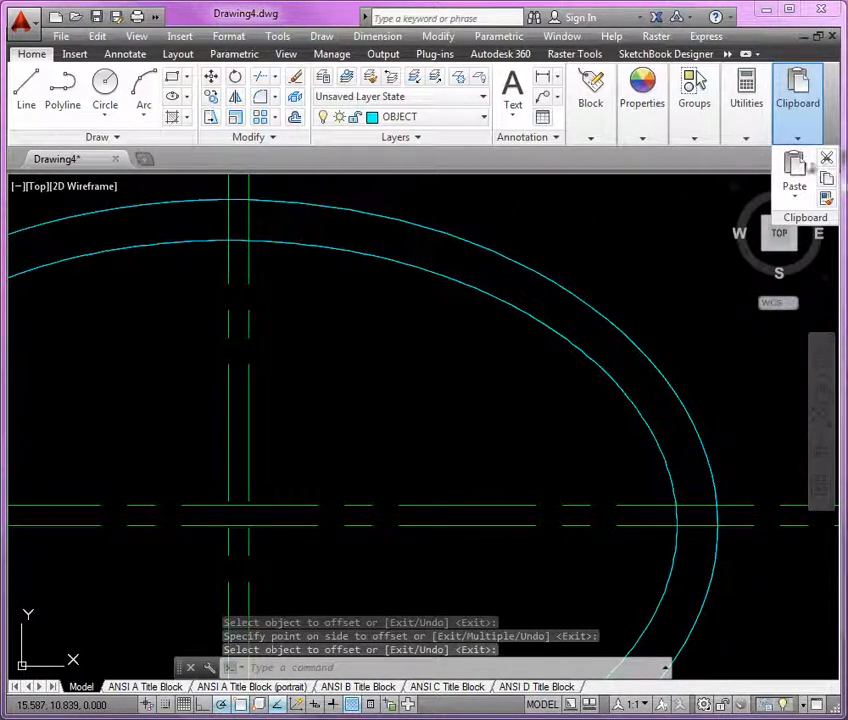
pyautogui.click(828, 203)
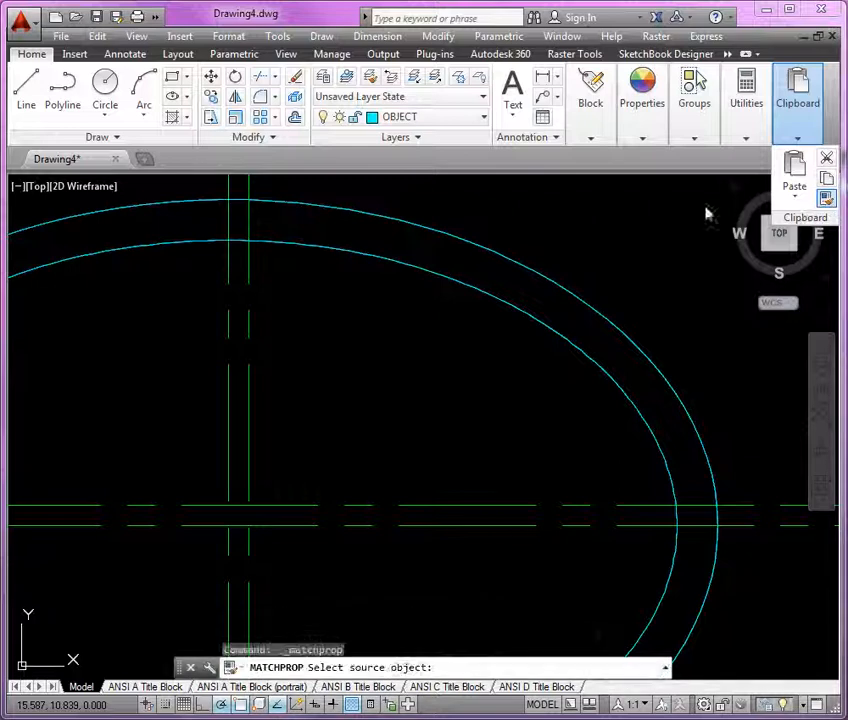
pyautogui.click(436, 233)
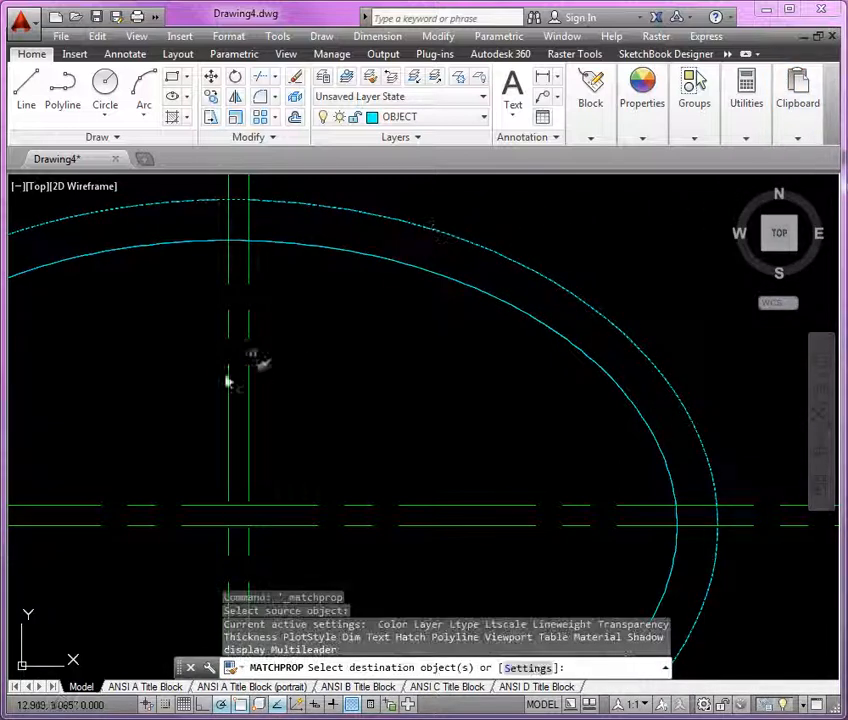
pyautogui.click(450, 511)
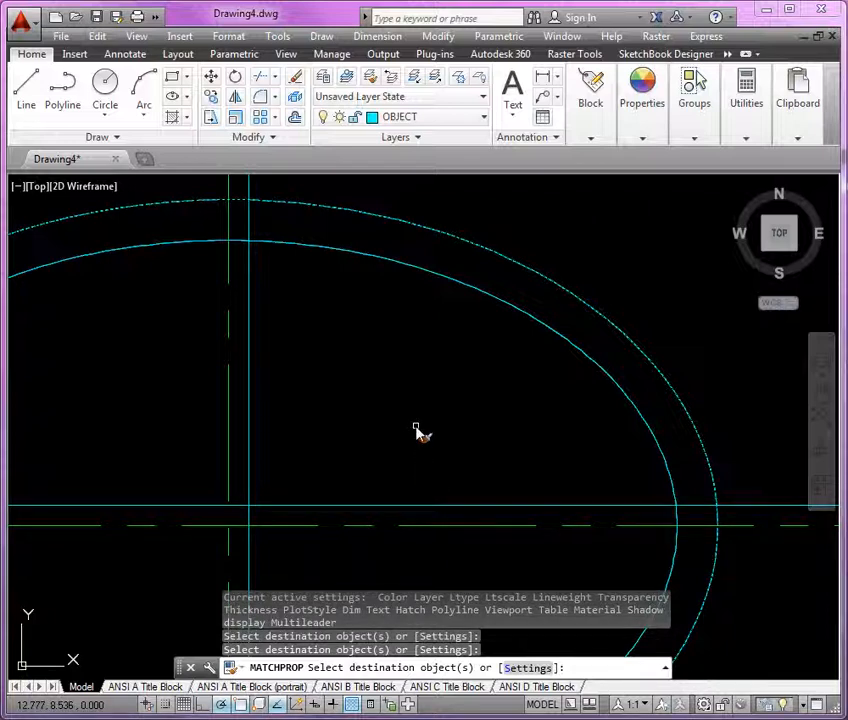
pyautogui.press('Return')
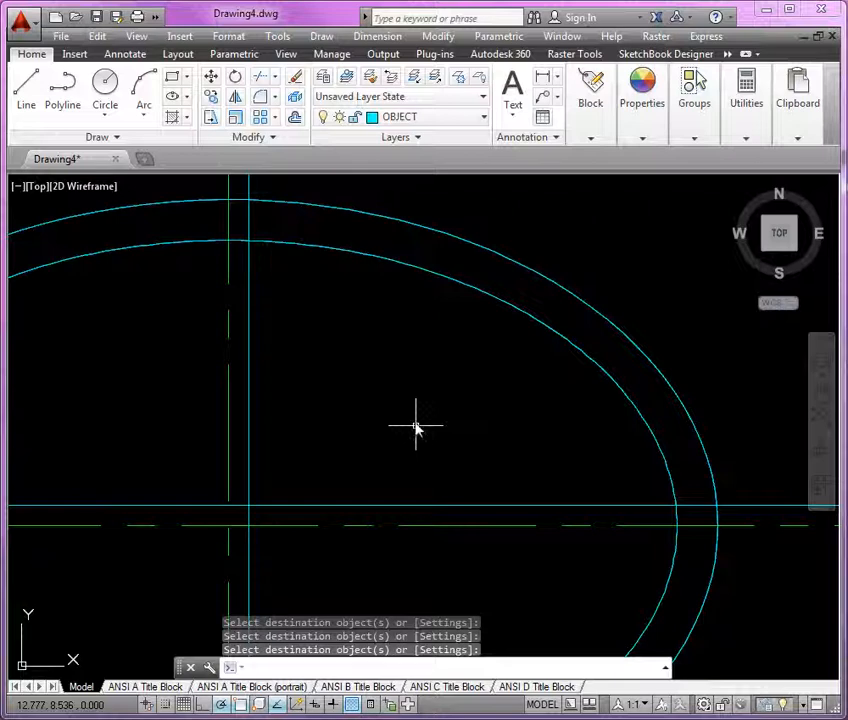
# Draw a circle of radius 1.875 centred at the construction-line intersection
pyautogui.moveTo(415, 425); pyautogui.dragTo(426, 403, button='middle')
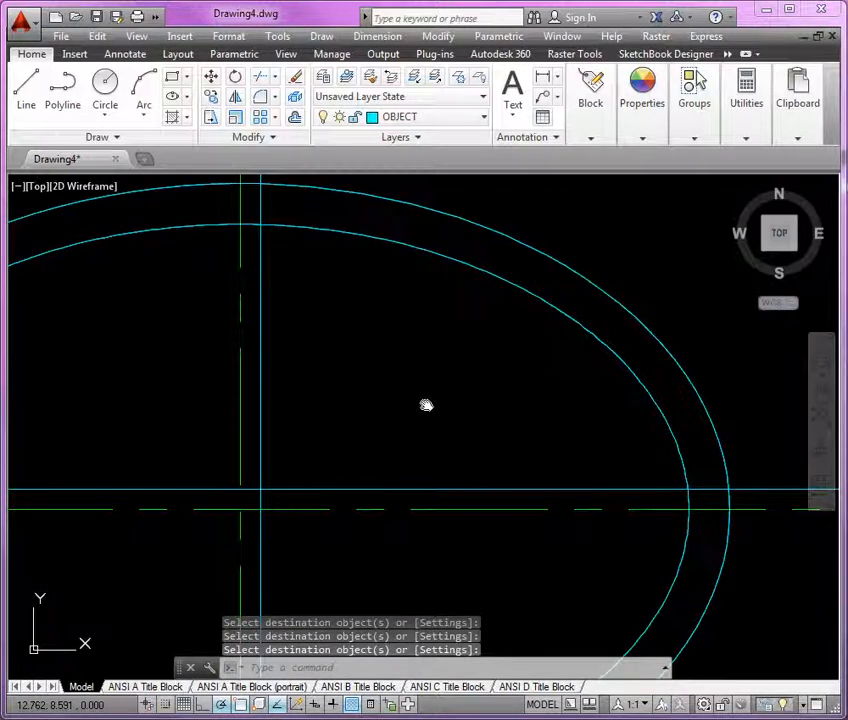
pyautogui.click(105, 85)
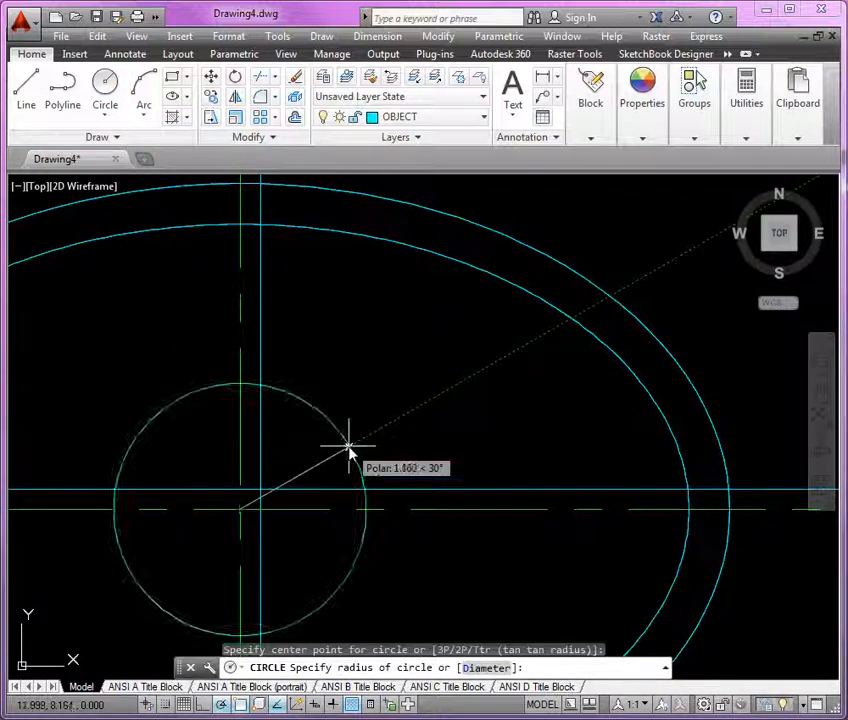
pyautogui.write('1.')
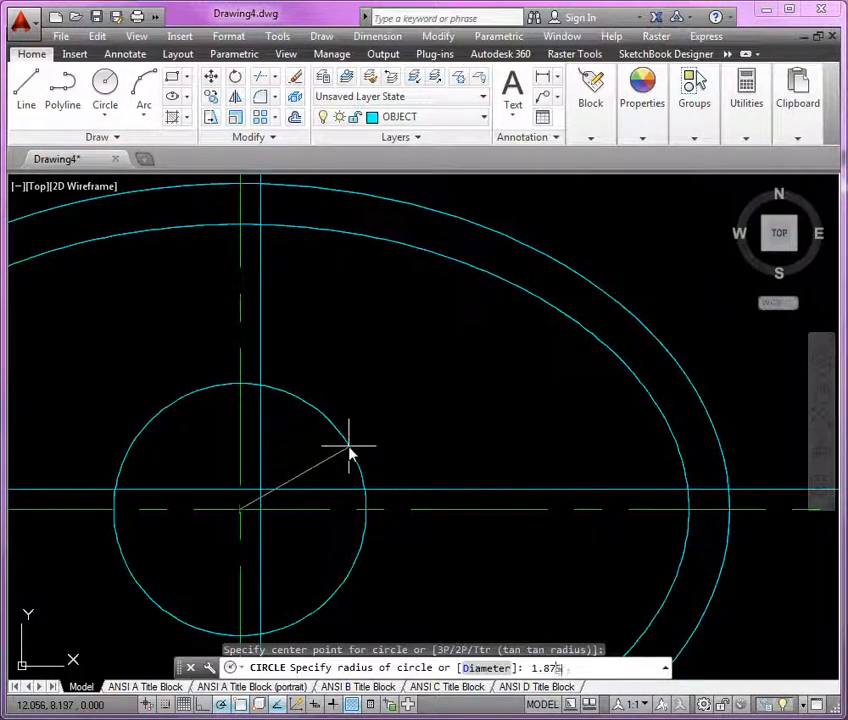
pyautogui.write('875')
pyautogui.press('Return')
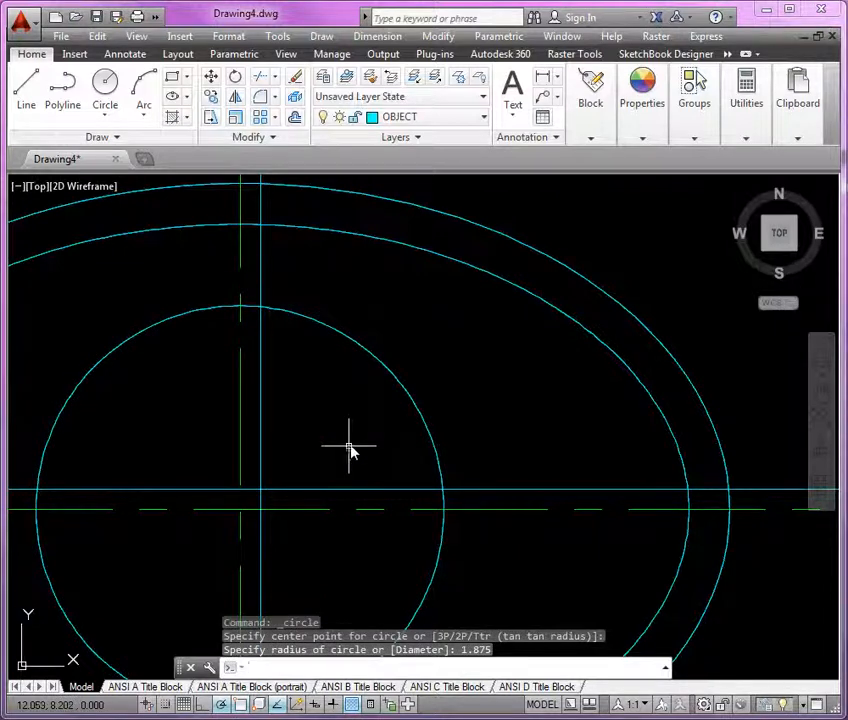
# Start Fillet with No trim mode, radius 0.25 and Multiple, and fillet the circle to the offset vertical line
pyautogui.moveTo(350, 449); pyautogui.dragTo(286, 447, button='middle')
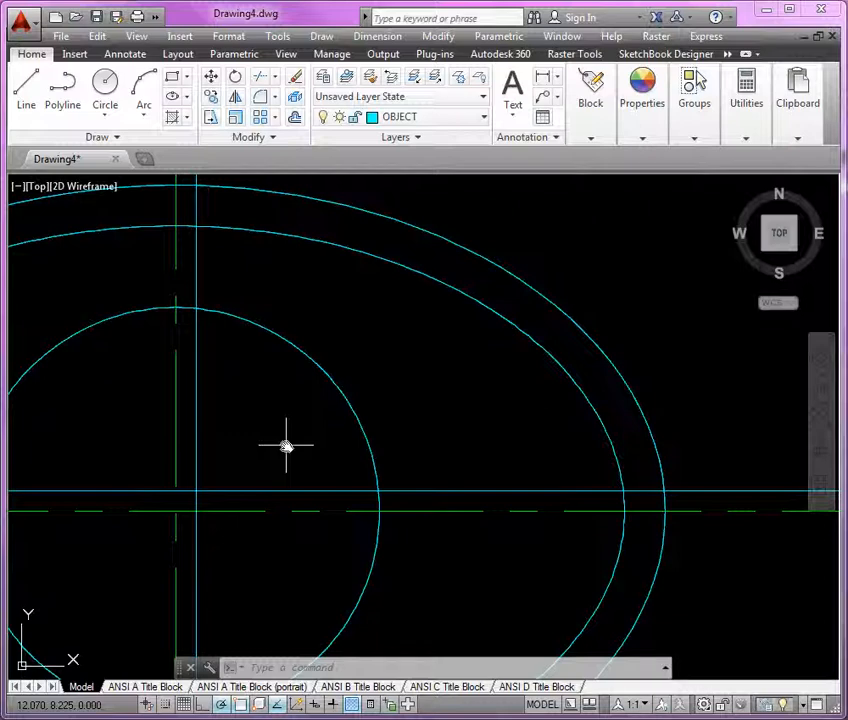
pyautogui.click(261, 99)
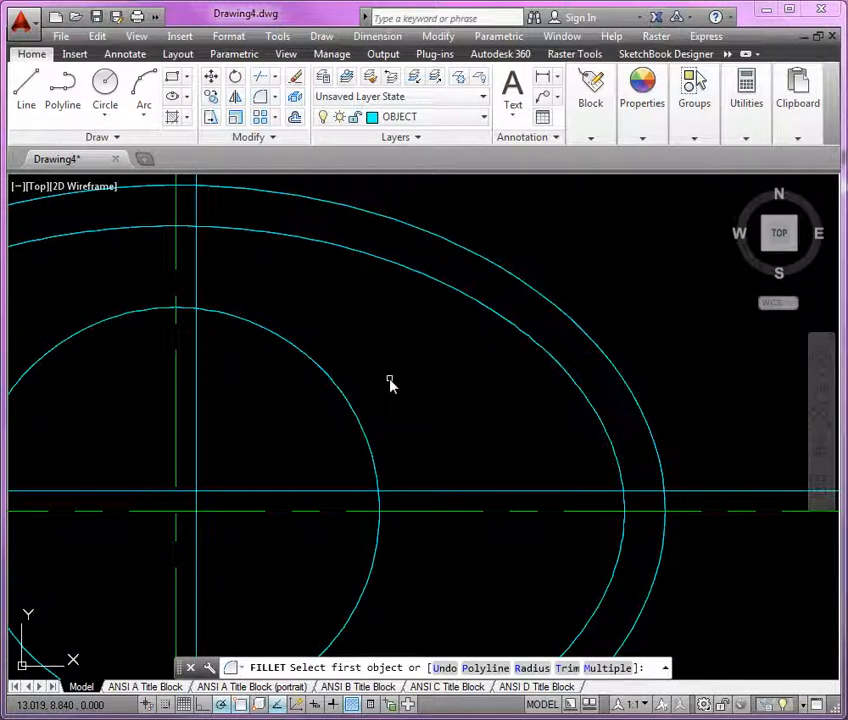
pyautogui.write('t')
pyautogui.press('Return')
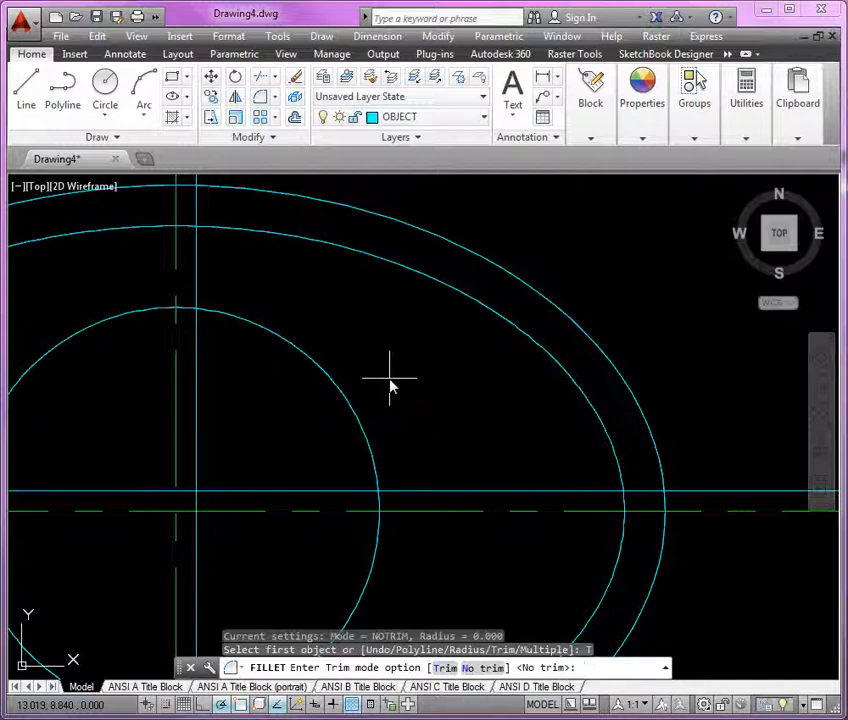
pyautogui.press('Return')
pyautogui.write('r')
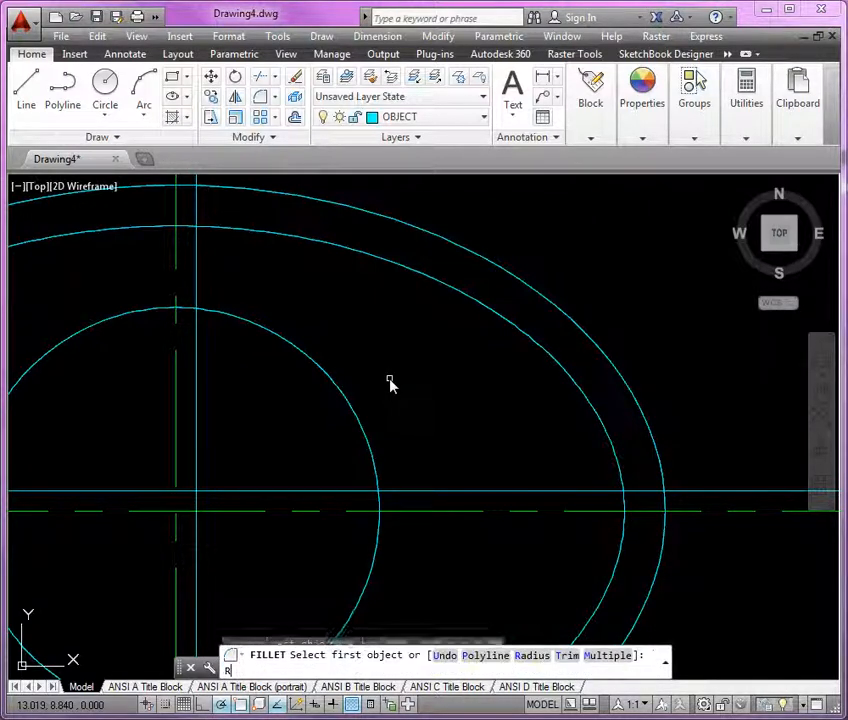
pyautogui.press('Return')
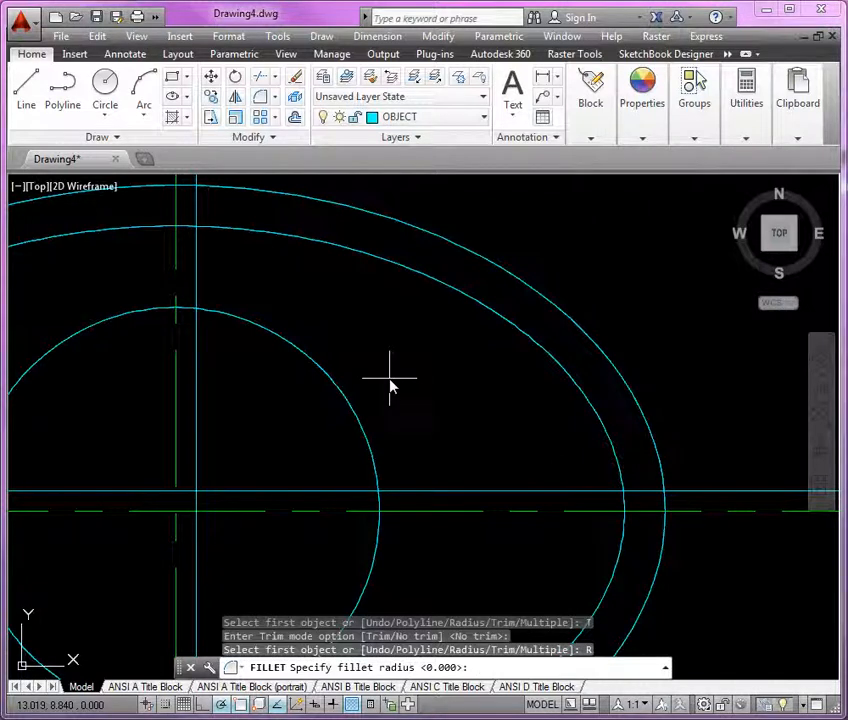
pyautogui.press('Return')
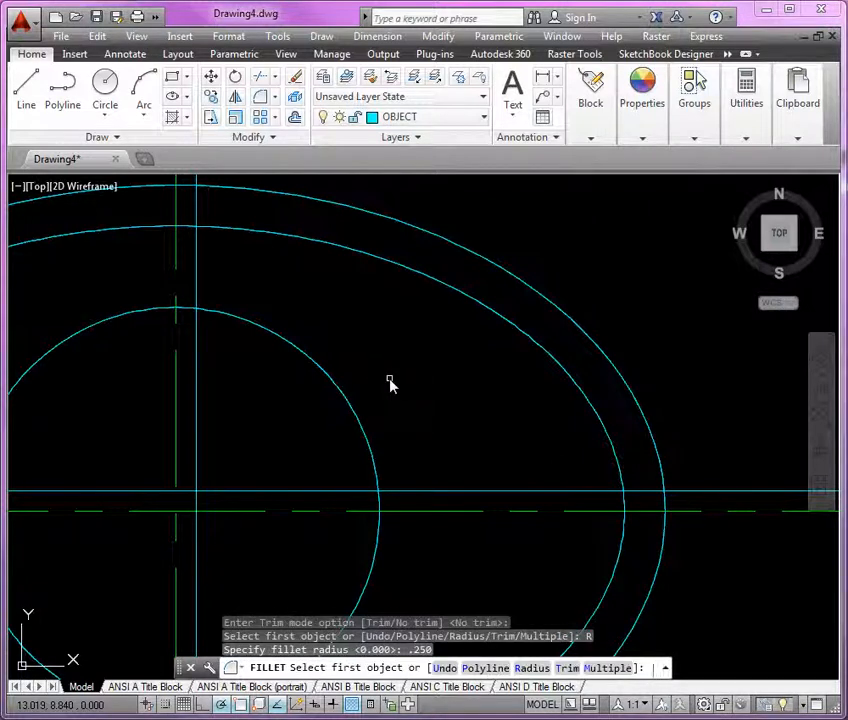
pyautogui.write('m')
pyautogui.press('Return')
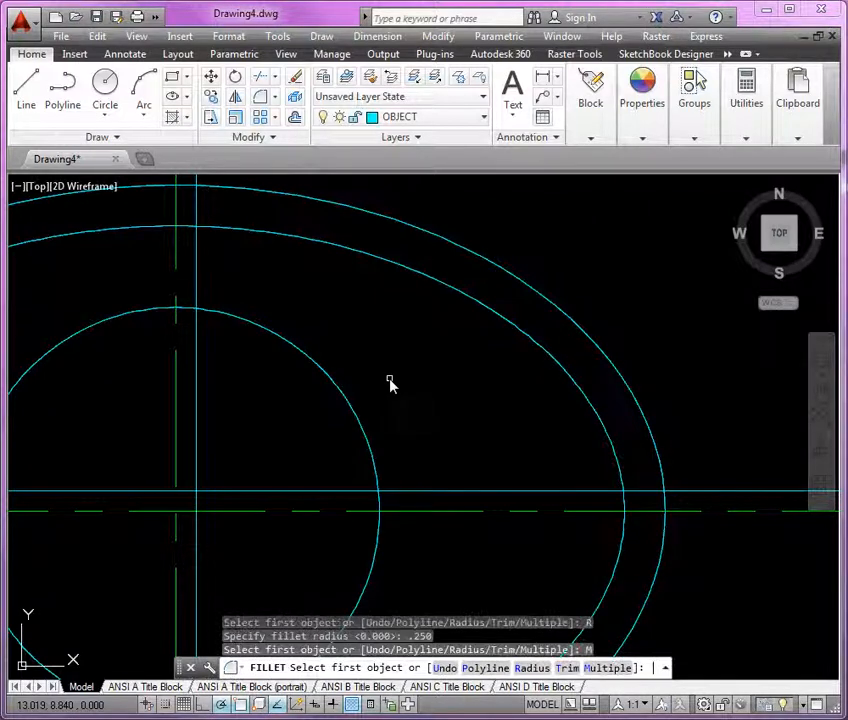
pyautogui.click(231, 318)
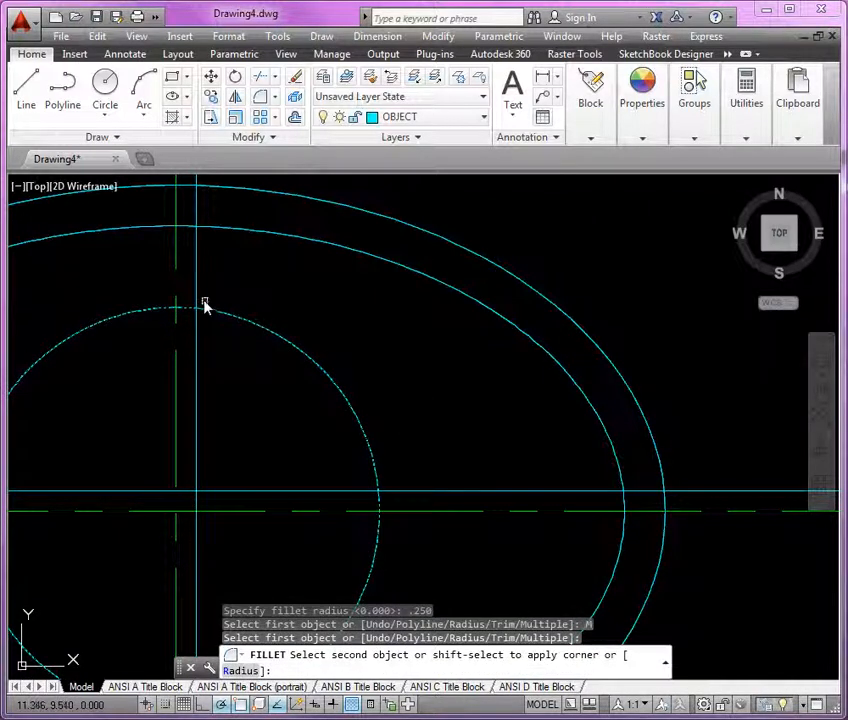
pyautogui.click(197, 279)
# Fillet the offset vertical line to the inner ellipse, and the inner ellipse to the offset horizontal line
pyautogui.click(197, 258)
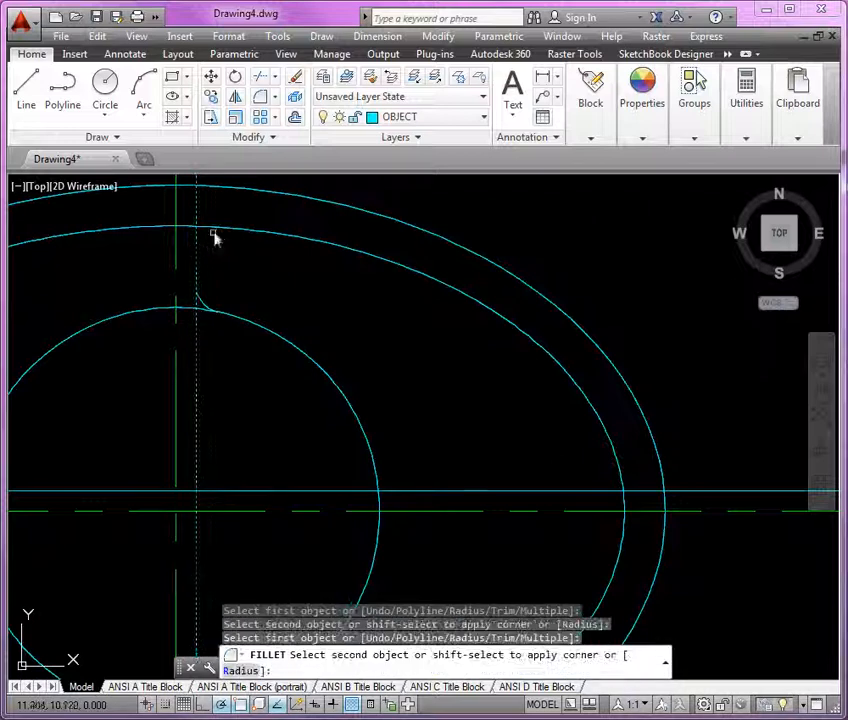
pyautogui.click(222, 237)
pyautogui.click(620, 471)
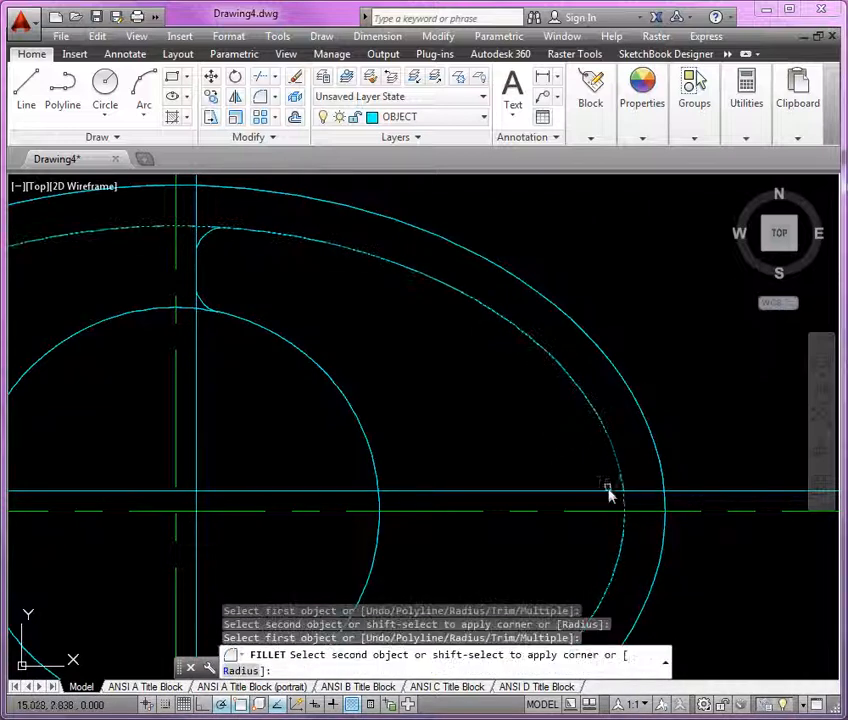
pyautogui.click(615, 492)
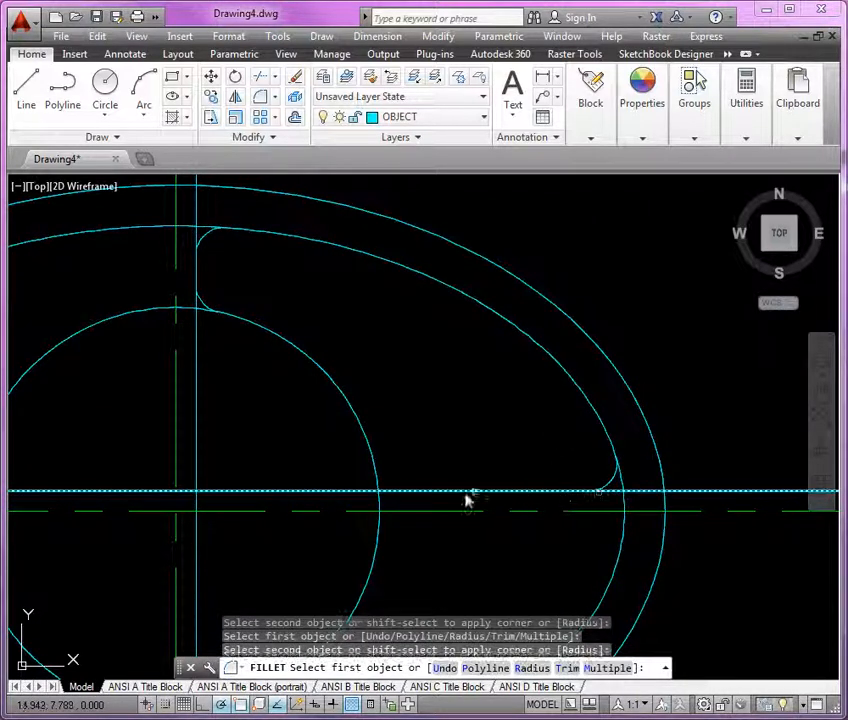
# Fillet the offset horizontal line to the circle, then exit Fillet
pyautogui.click(405, 491)
pyautogui.click(378, 484)
pyautogui.press('Return')
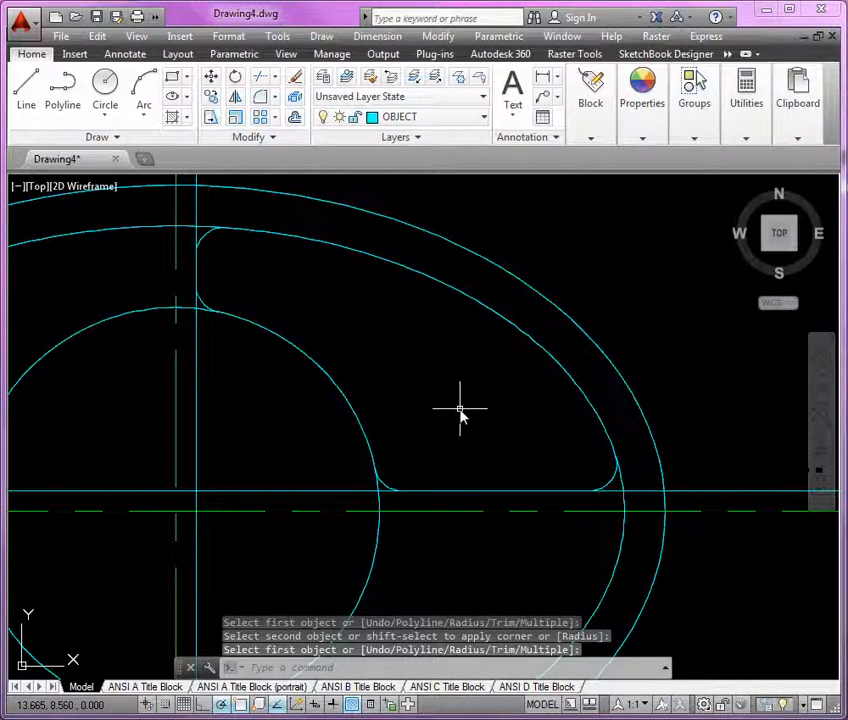
# Trim the circle and the offset vertical and horizontal lines back to the four fillet arcs
pyautogui.write('TR')
pyautogui.press('Return')
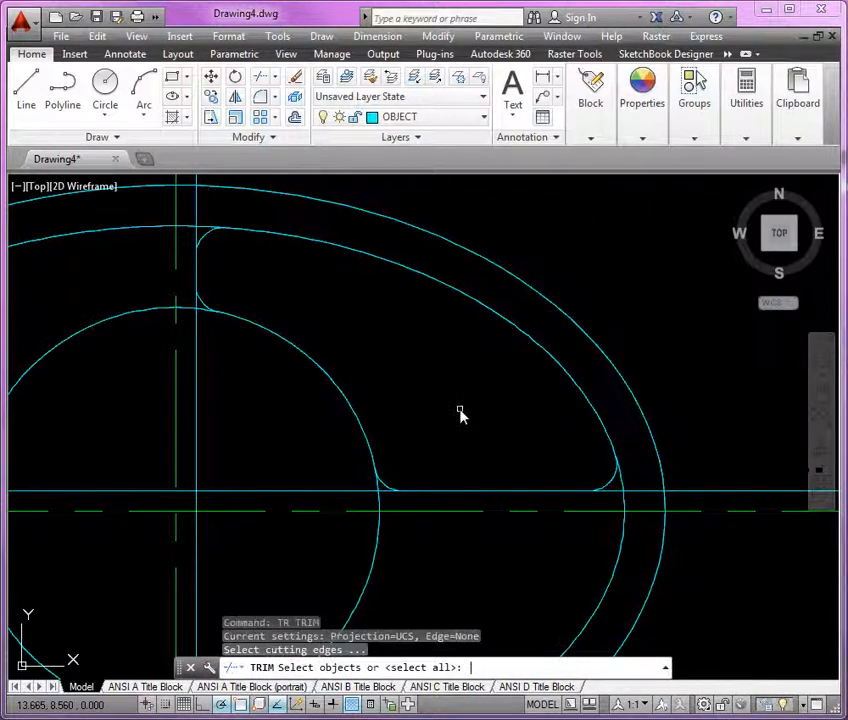
pyautogui.click(207, 240)
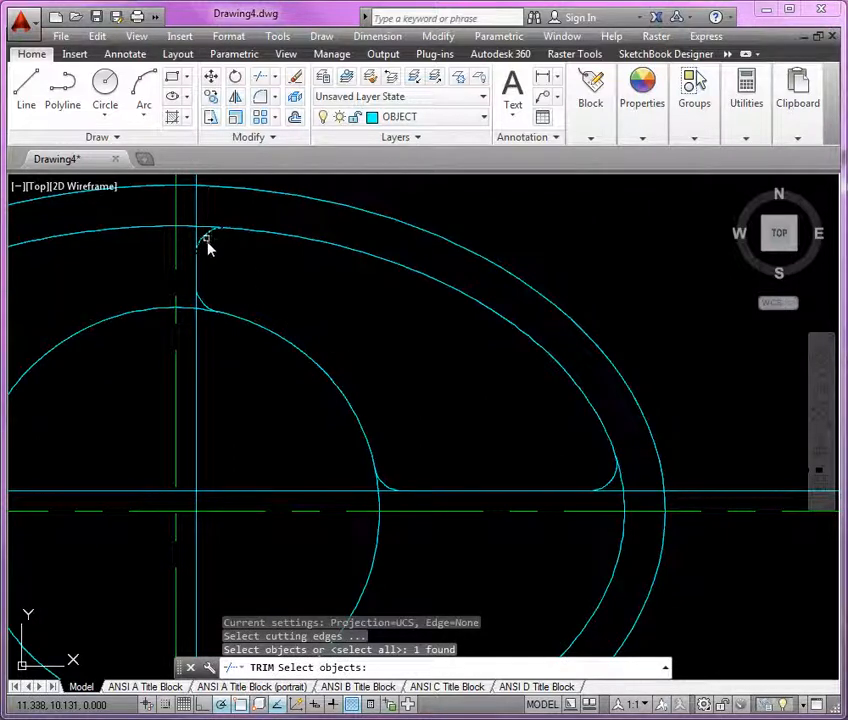
pyautogui.click(204, 304)
pyautogui.click(386, 488)
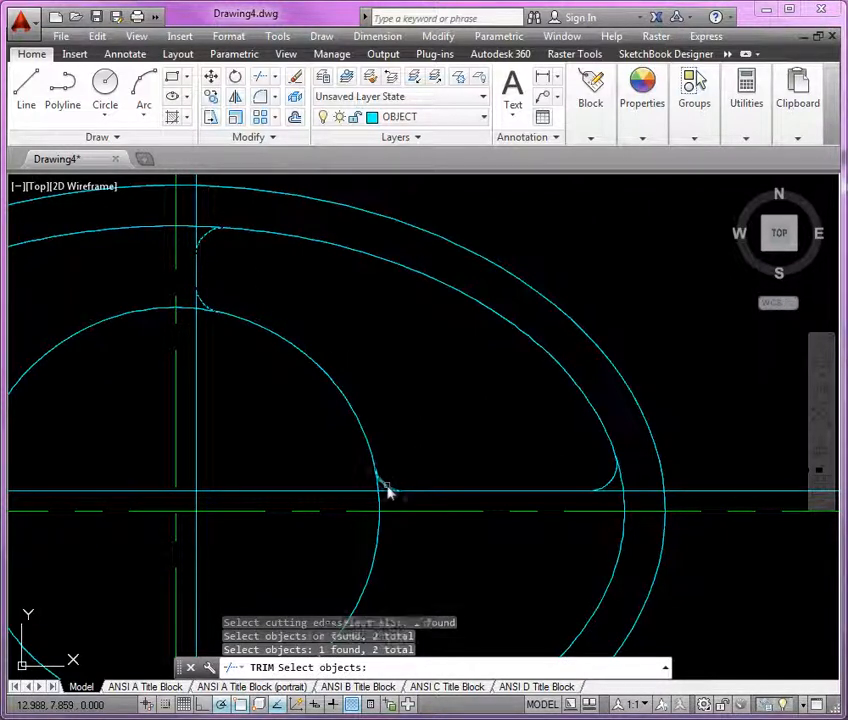
pyautogui.click(617, 488)
pyautogui.scroll(-2, 522, 396)
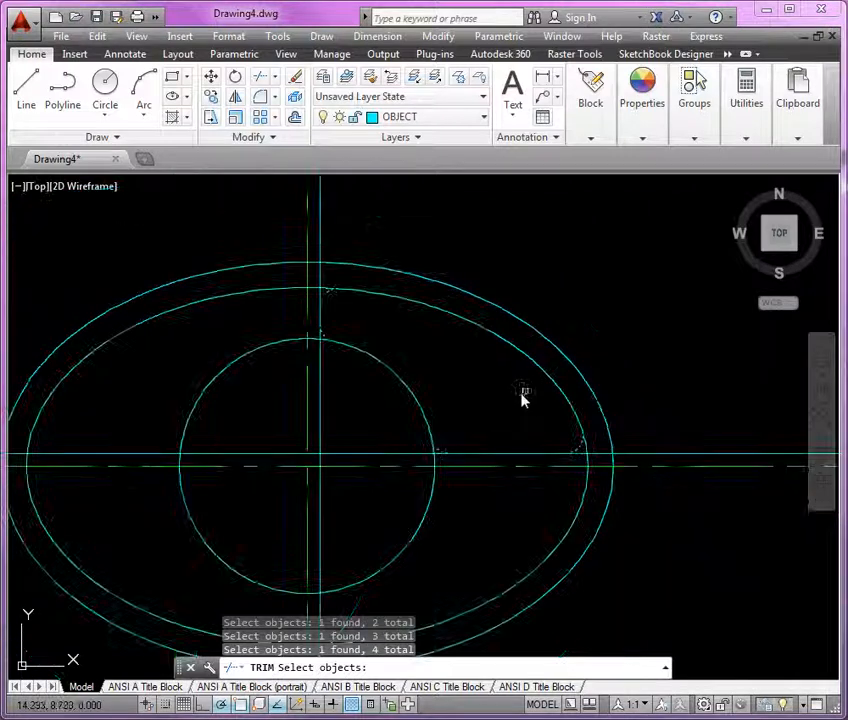
pyautogui.scroll(2, 517, 397)
pyautogui.press('Return')
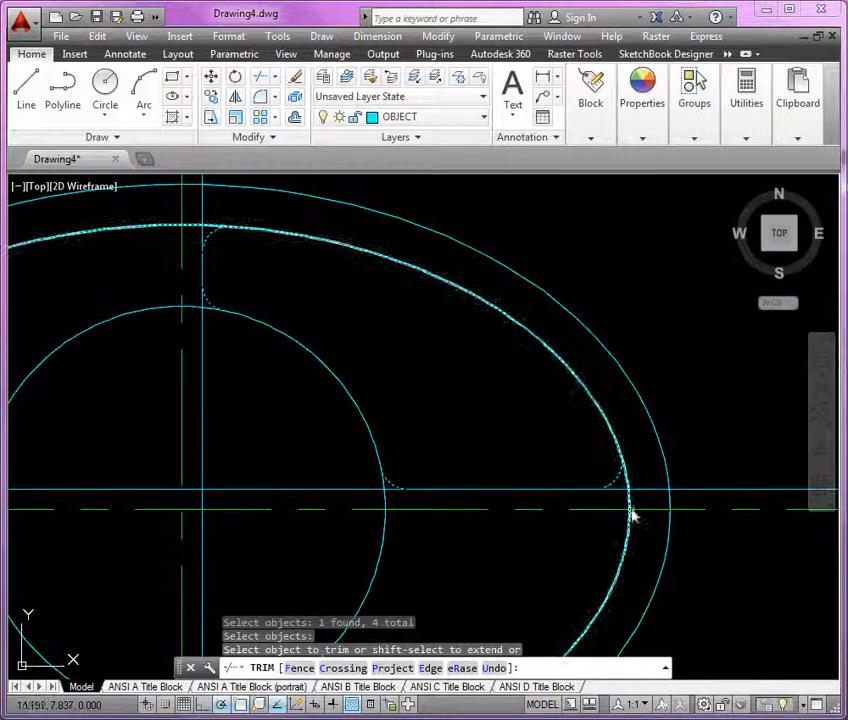
pyautogui.click(385, 504)
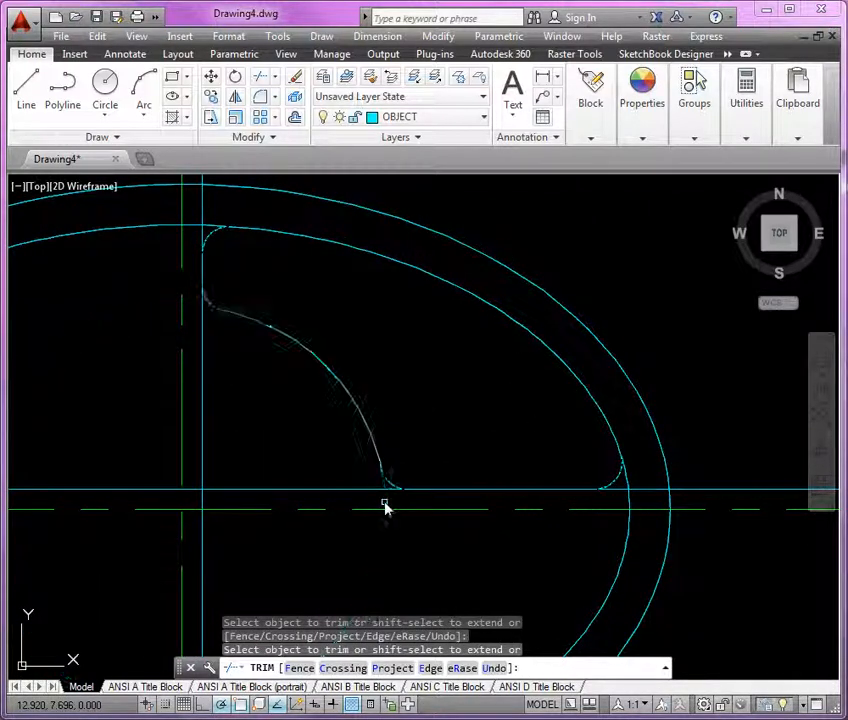
pyautogui.click(207, 235)
pyautogui.click(210, 323)
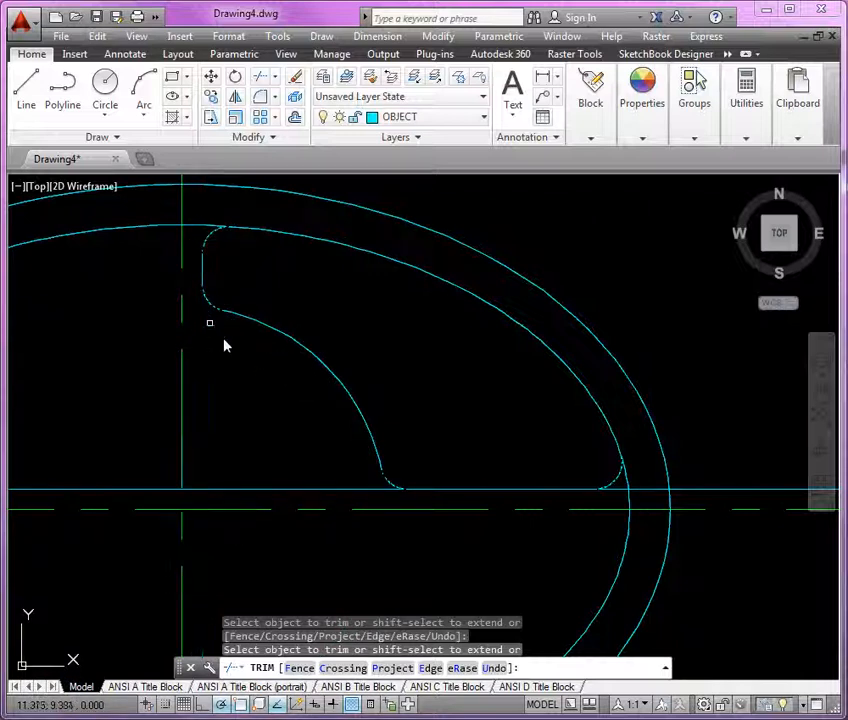
pyautogui.click(385, 496)
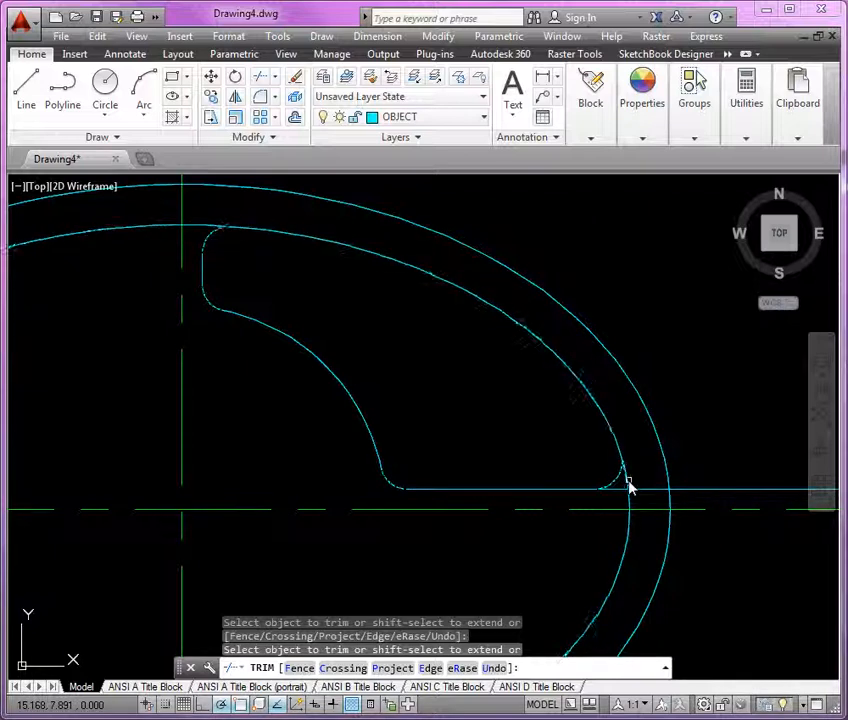
pyautogui.press('Return')
# Regenerate the view and try to trim the inner ellipse beyond the lower-right fillet arc
pyautogui.scroll(5, 621, 492)
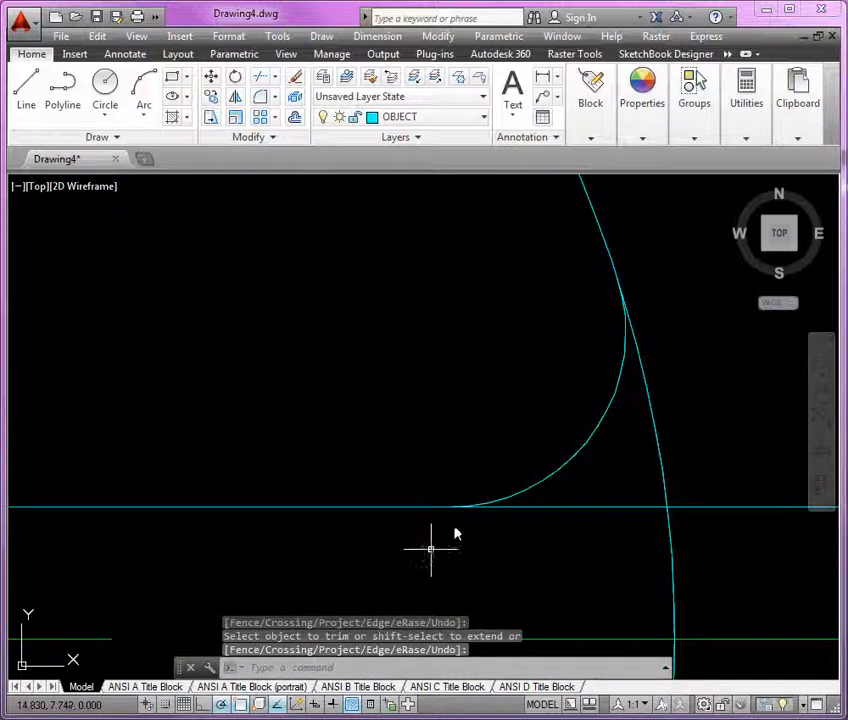
pyautogui.scroll(-3, 524, 515)
pyautogui.write('re')
pyautogui.press('Return')
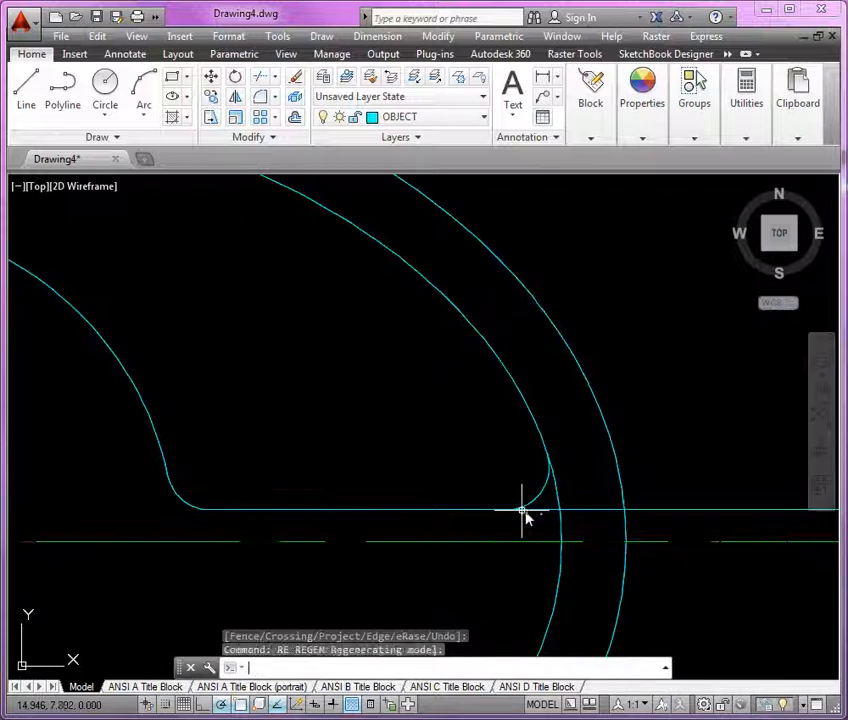
pyautogui.scroll(-4, 524, 515)
pyautogui.scroll(3, 521, 483)
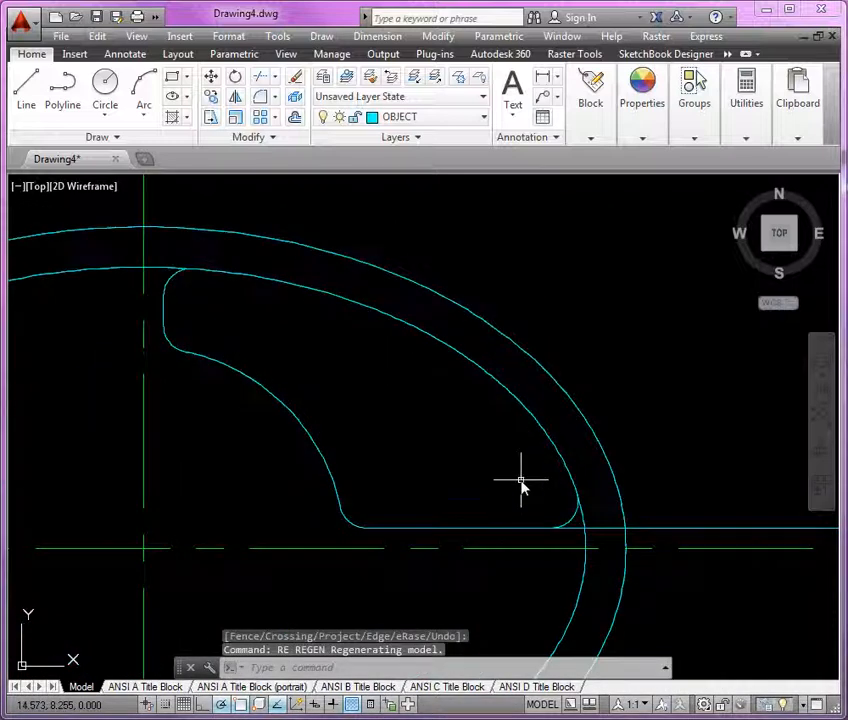
pyautogui.write('tr')
pyautogui.press('Return')
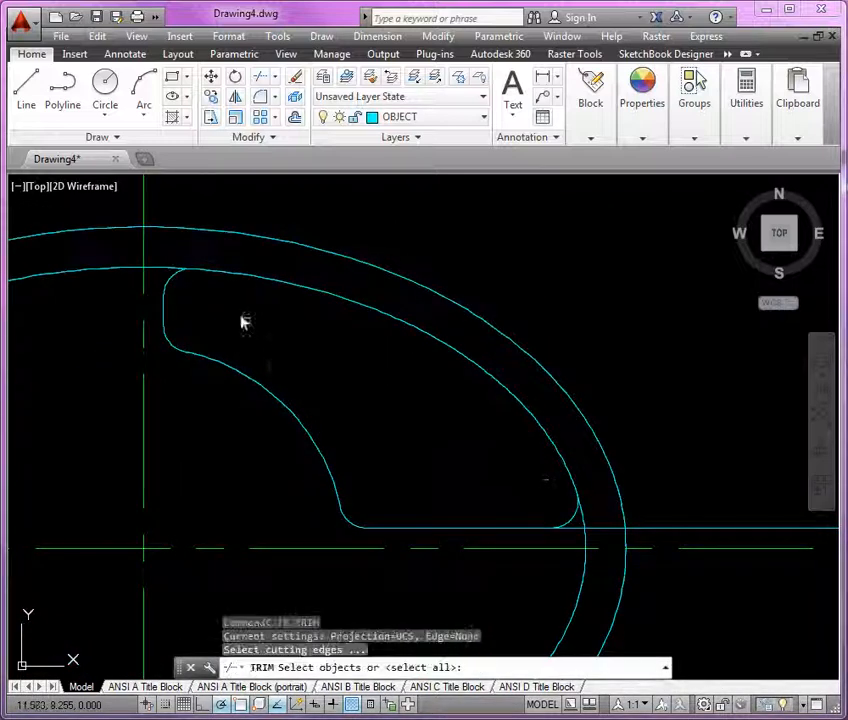
pyautogui.click(175, 276)
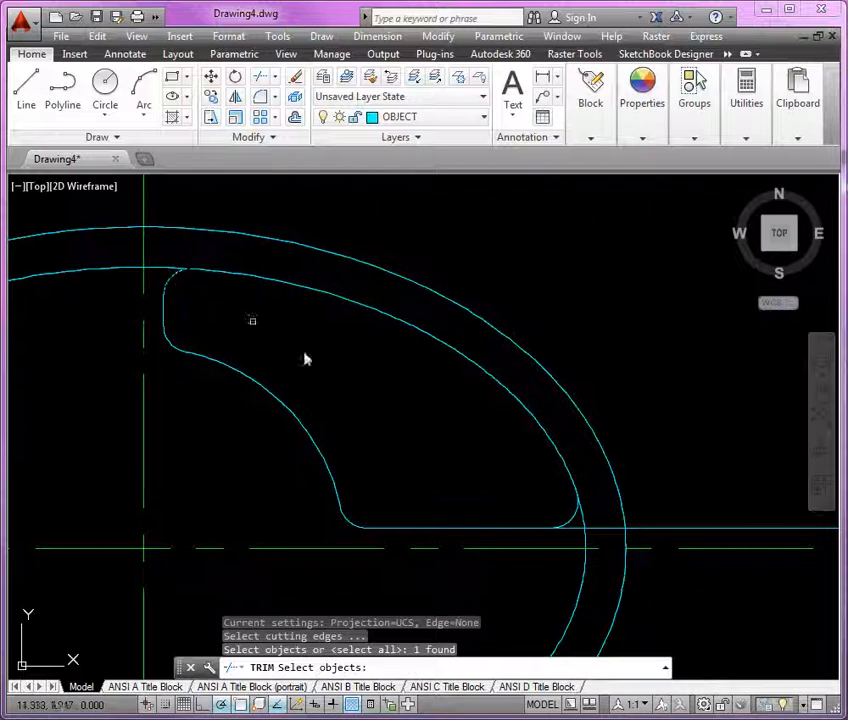
pyautogui.click(574, 508)
pyautogui.press('Return')
pyautogui.click(585, 546)
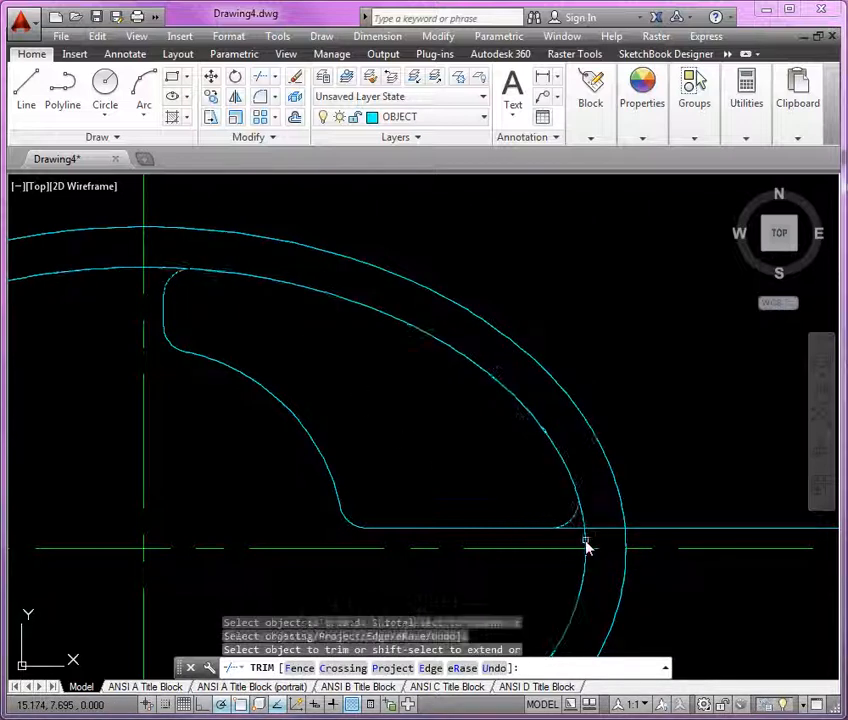
pyautogui.press('Return')
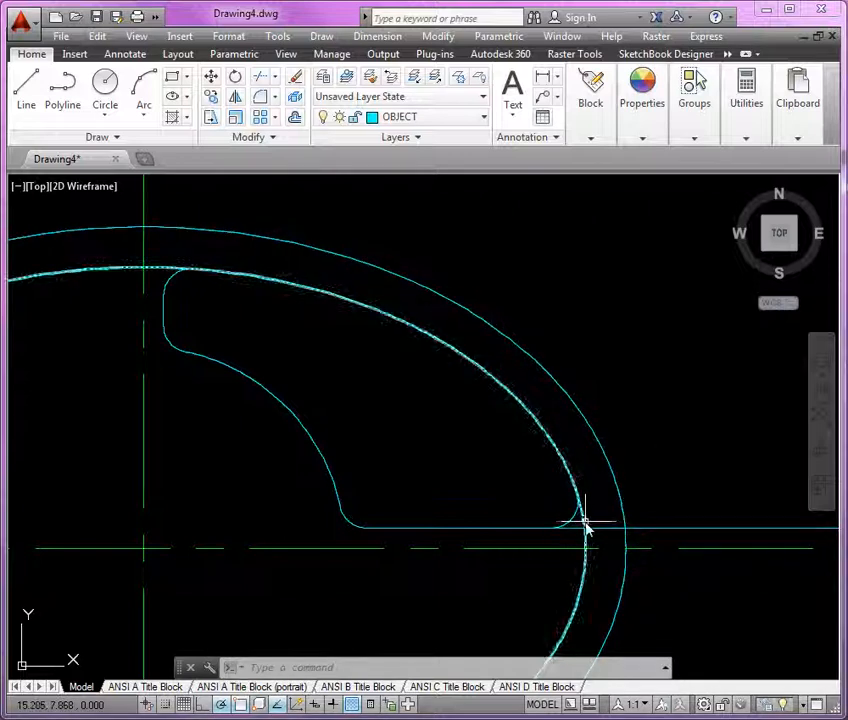
# Delete the lower-right fillet arc and re-fillet the offset horizontal line to the inner ellipse at radius 0.25 in Trim mode
pyautogui.click(571, 529)
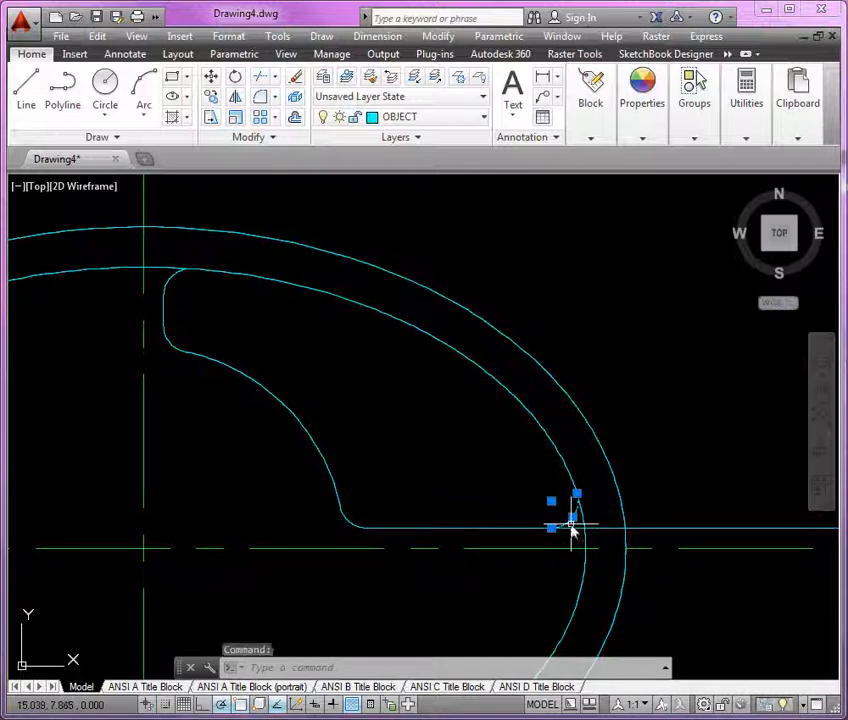
pyautogui.press('Delete')
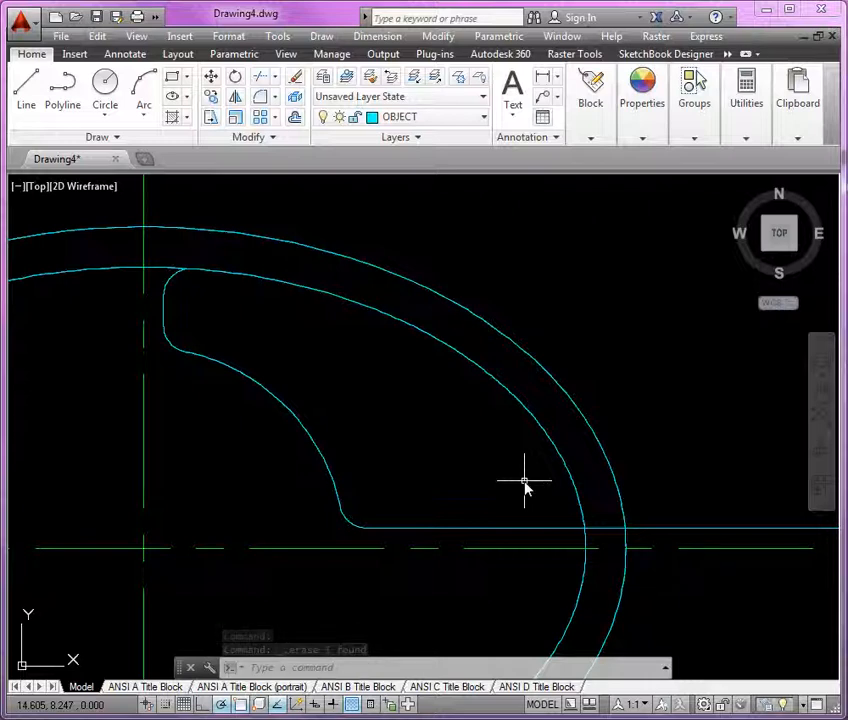
pyautogui.write('f')
pyautogui.press('Return')
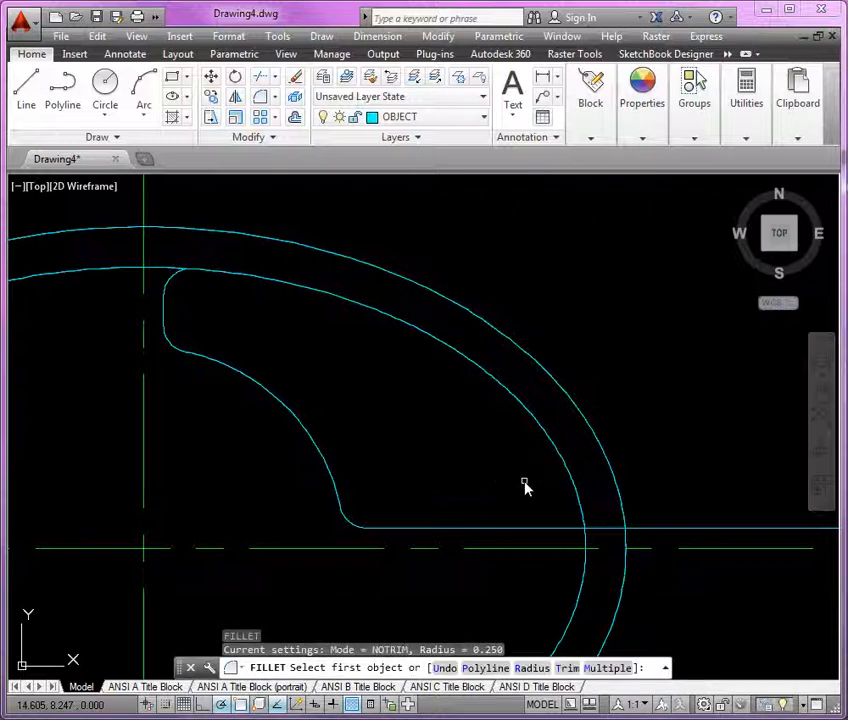
pyautogui.write('R')
pyautogui.press('Return')
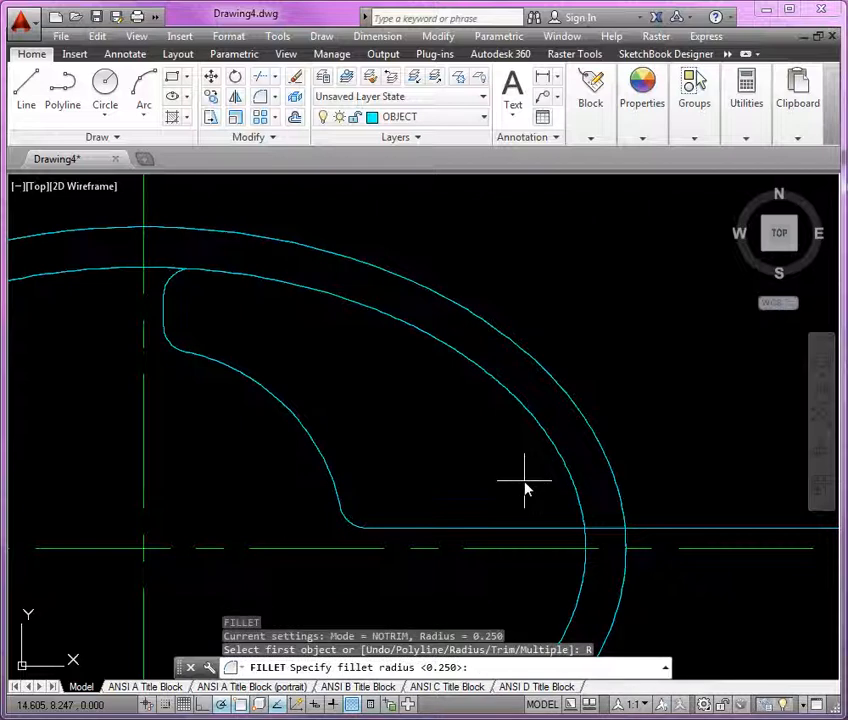
pyautogui.press('Return')
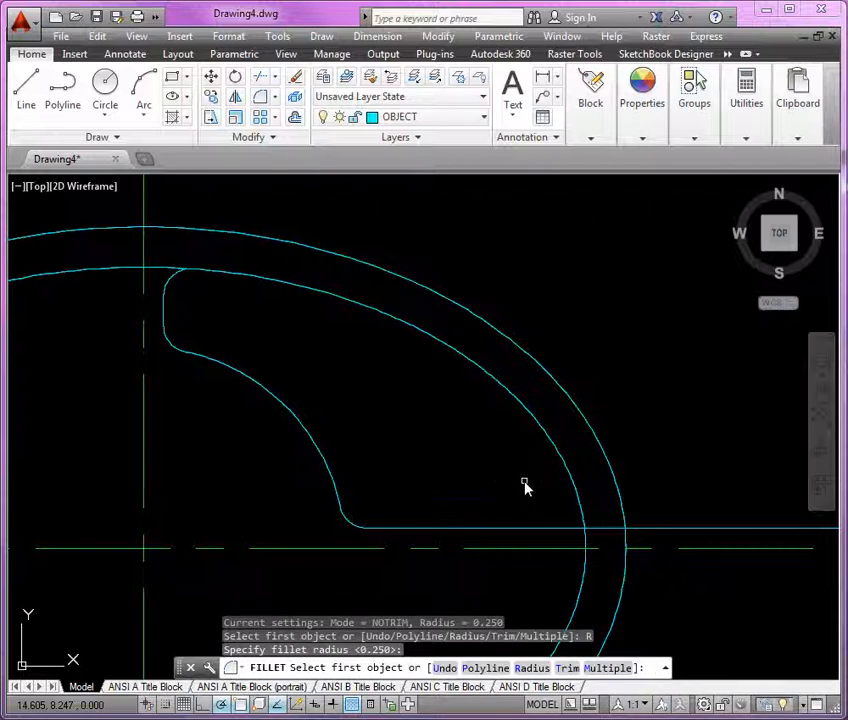
pyautogui.write('T')
pyautogui.press('Return')
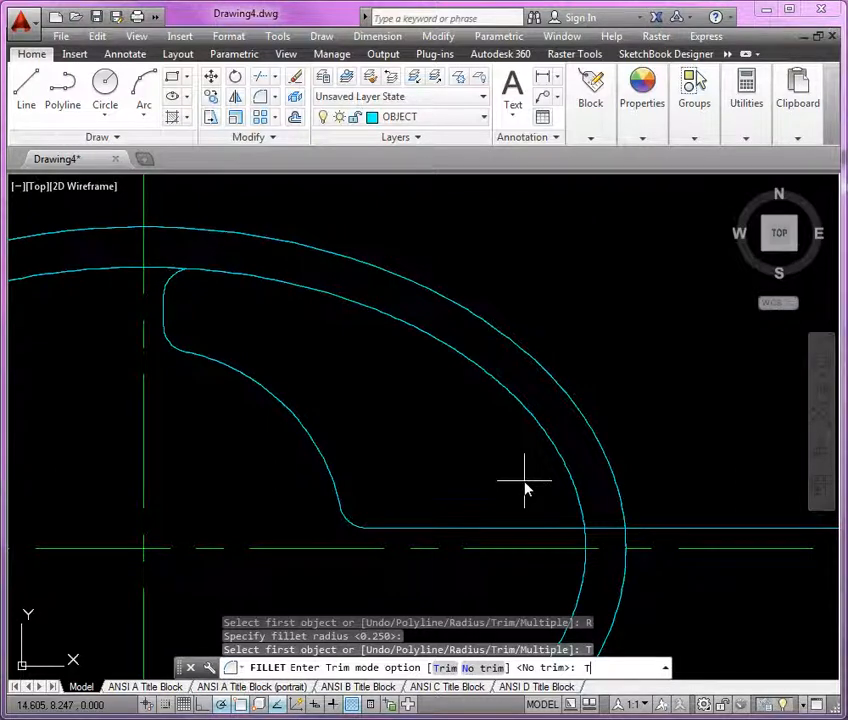
pyautogui.press('Return')
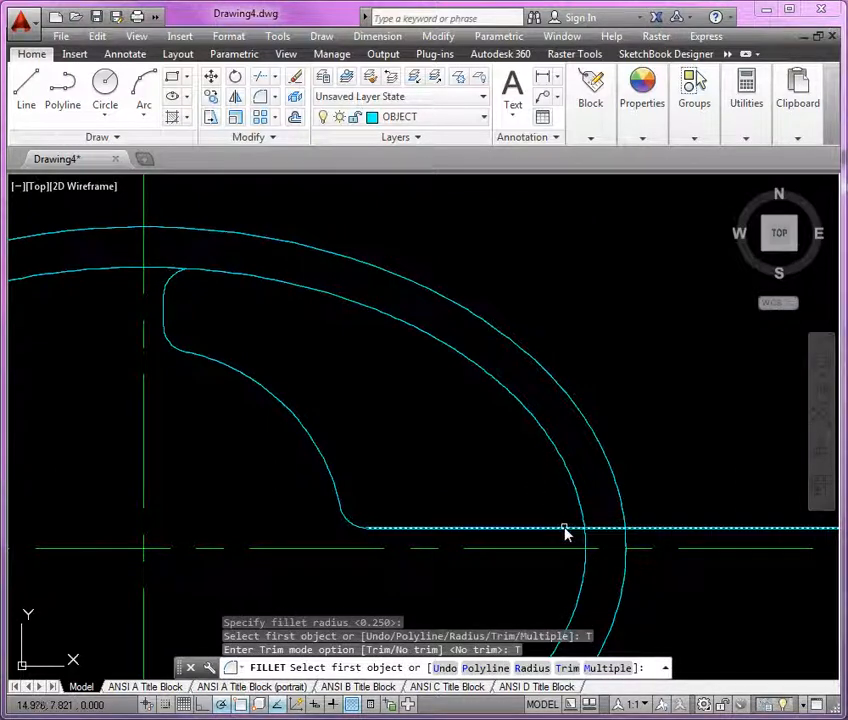
pyautogui.click(564, 530)
pyautogui.click(582, 513)
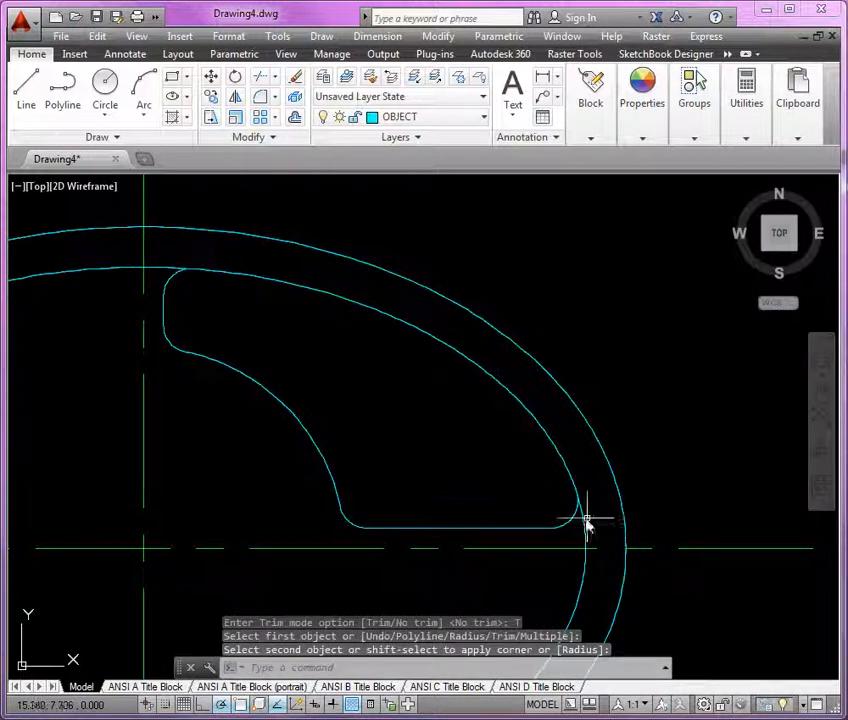
pyautogui.click(572, 527)
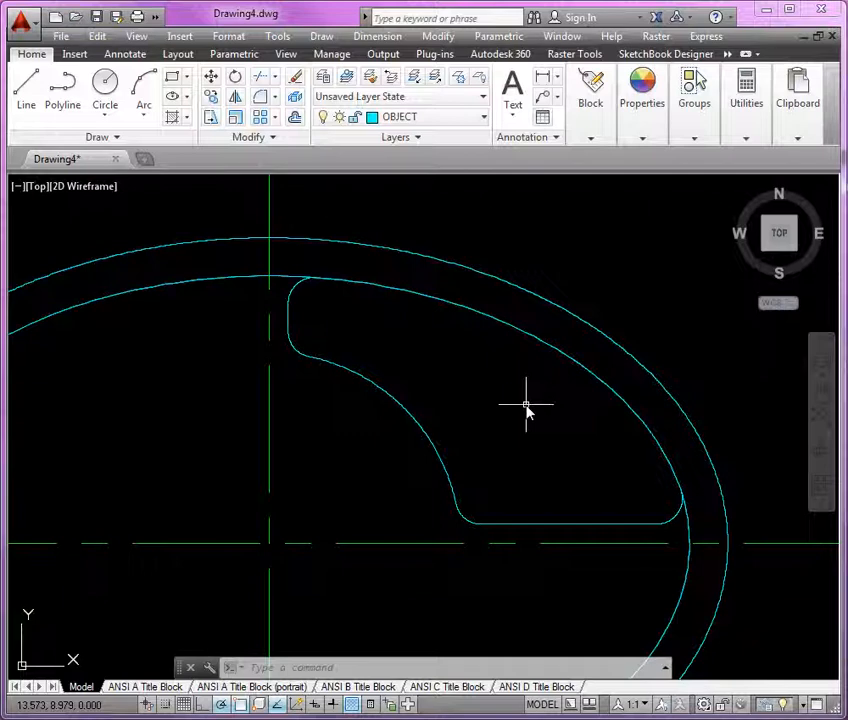
# Convert the inner ellipse into a polyline with PEDIT, accepting precision 10
pyautogui.click(290, 283)
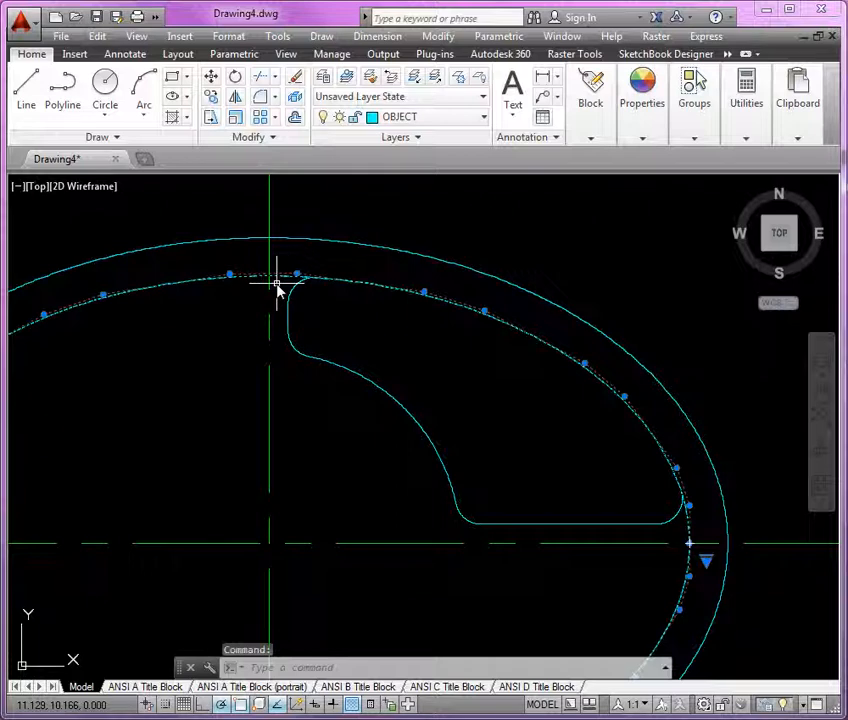
pyautogui.press('Escape')
pyautogui.press('Escape')
pyautogui.write('P')
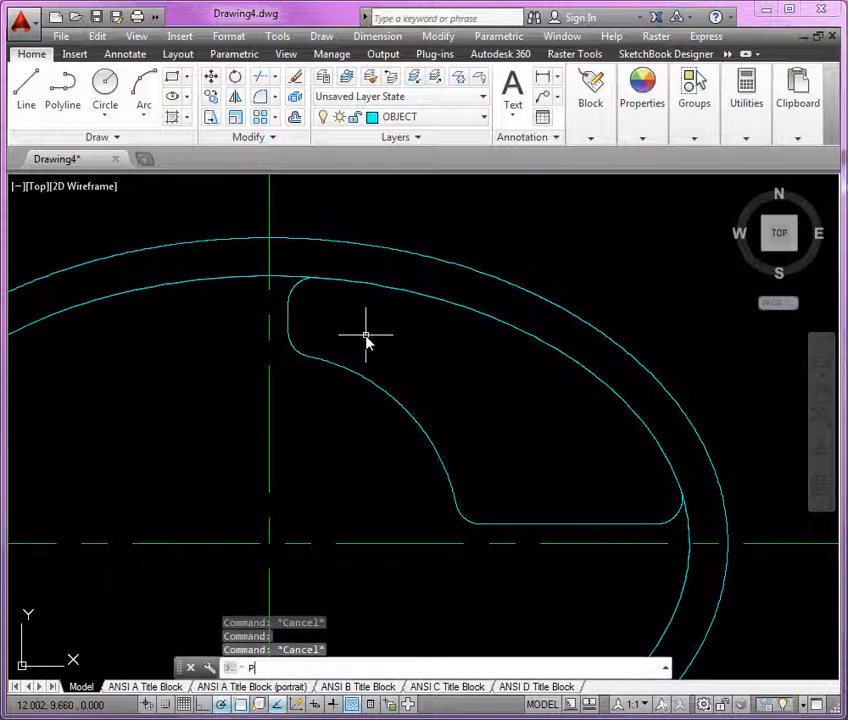
pyautogui.write('E')
pyautogui.press('Return')
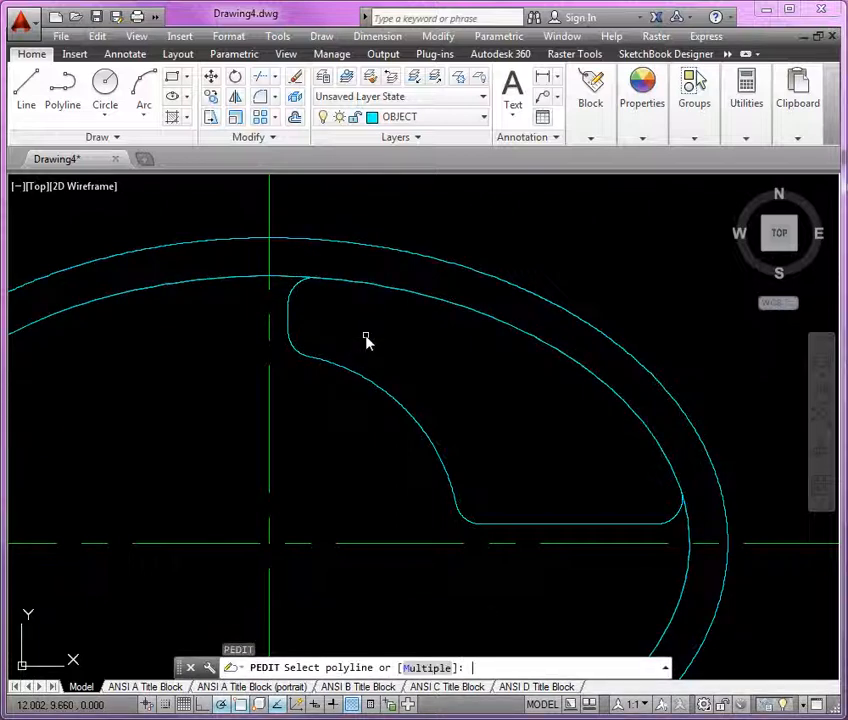
pyautogui.click(281, 278)
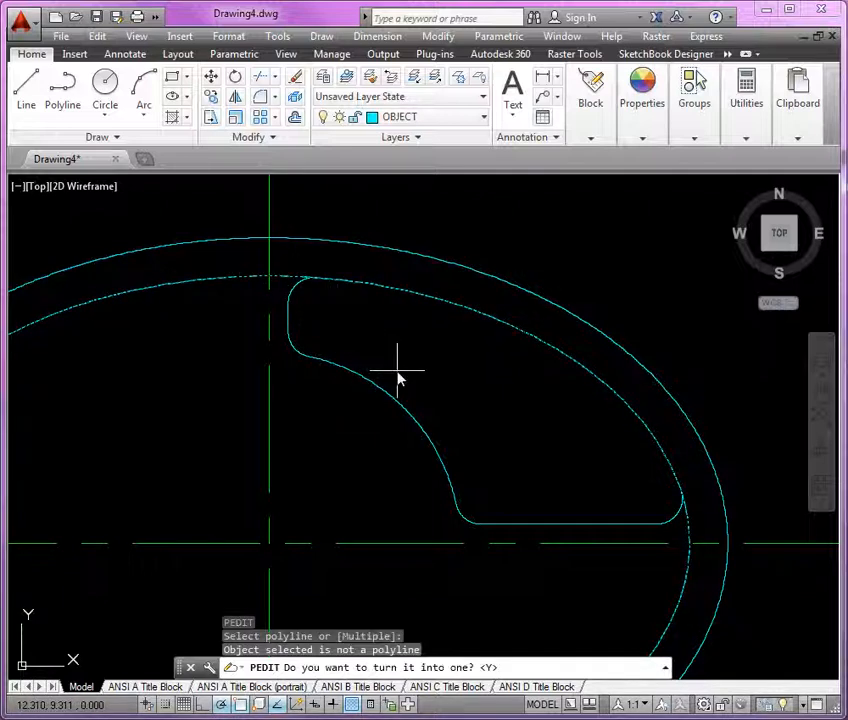
pyautogui.press('Return')
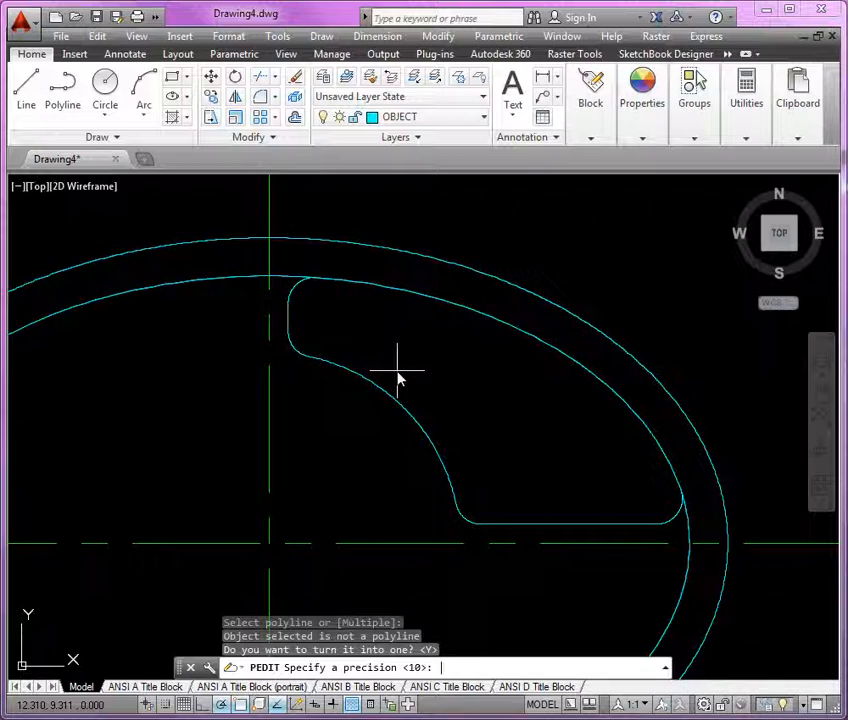
pyautogui.press('Return')
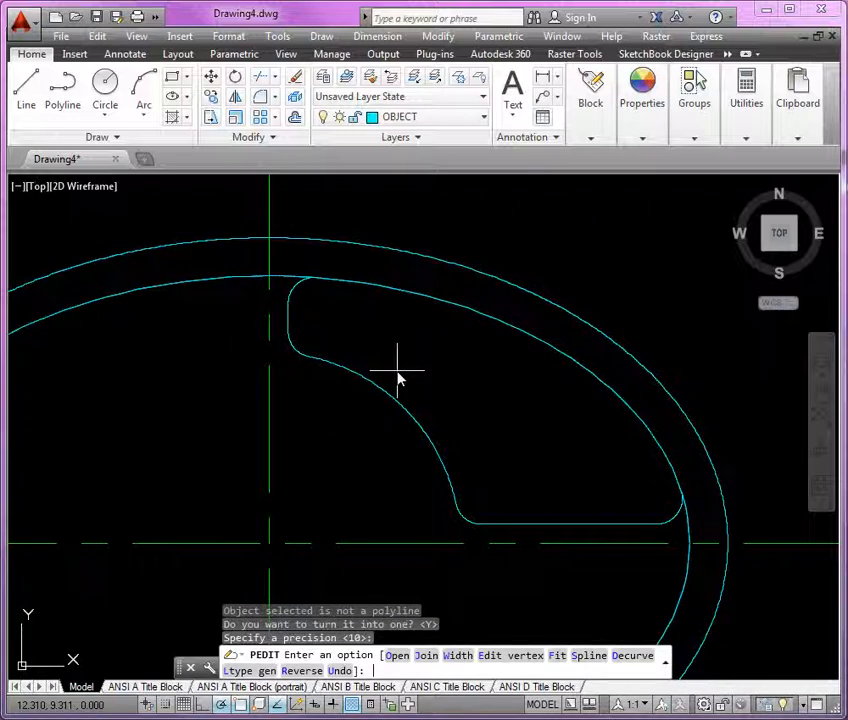
pyautogui.press('Return')
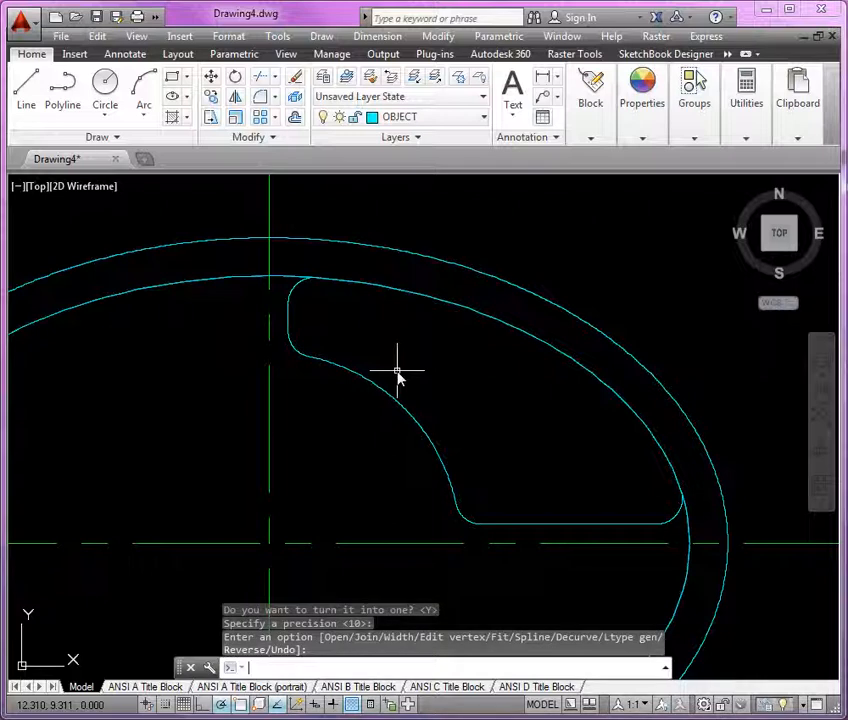
# Trim the inner ellipse back between the upper-left and lower-right fillet arcs to close the slot outline
pyautogui.write('TR')
pyautogui.press('Return')
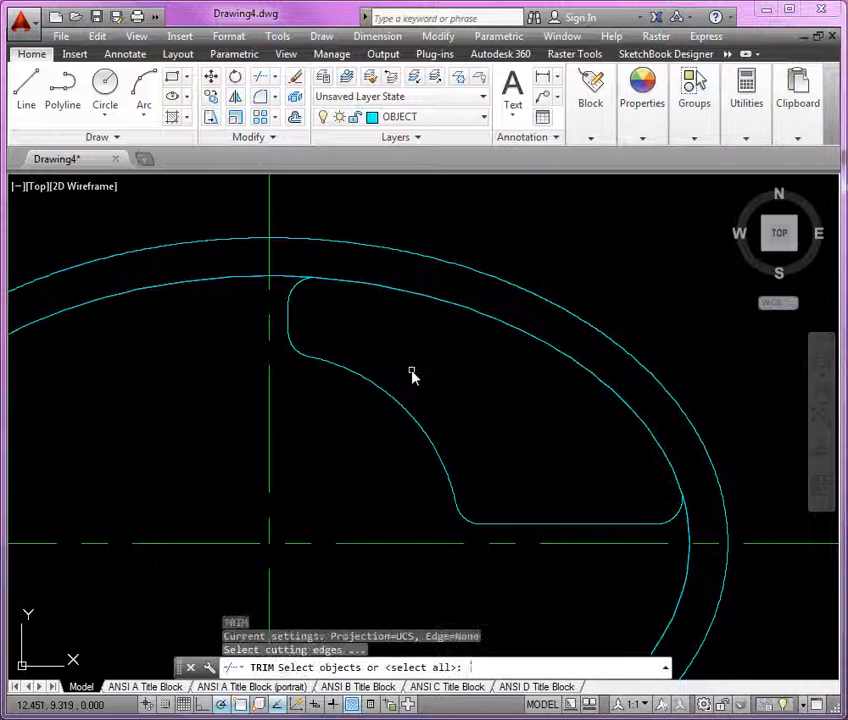
pyautogui.click(299, 288)
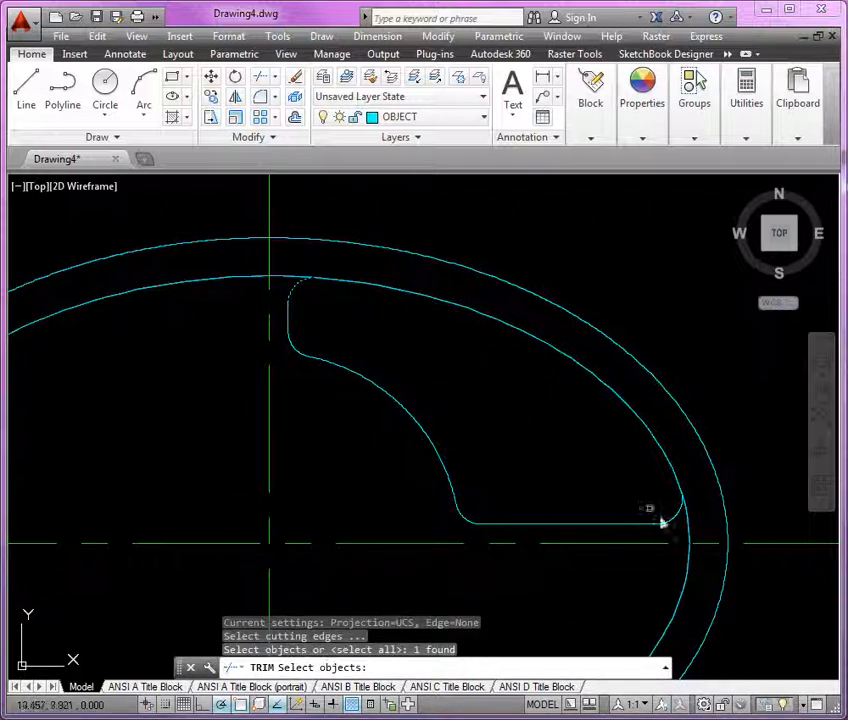
pyautogui.click(681, 520)
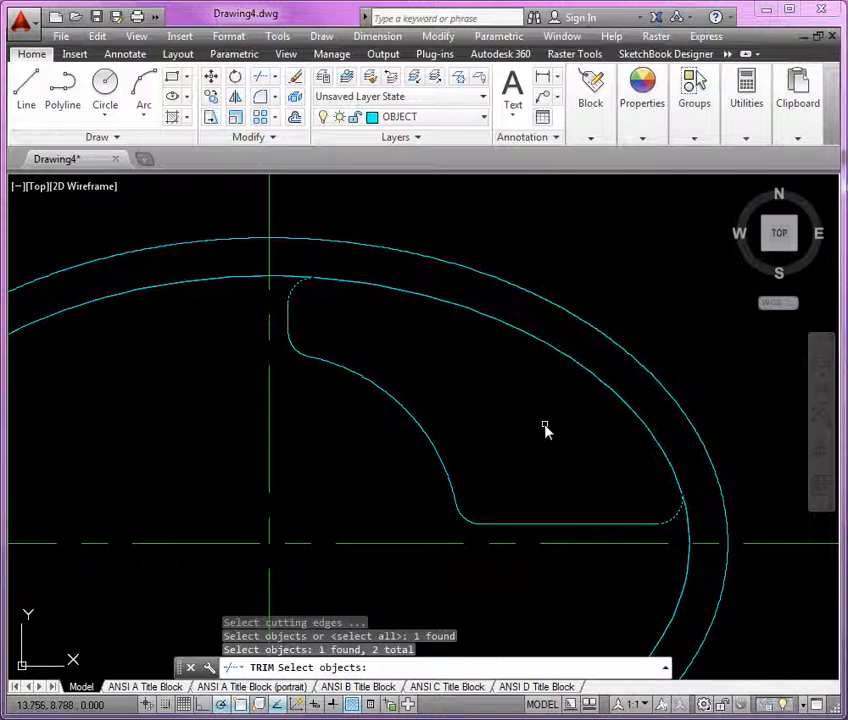
pyautogui.press('Return')
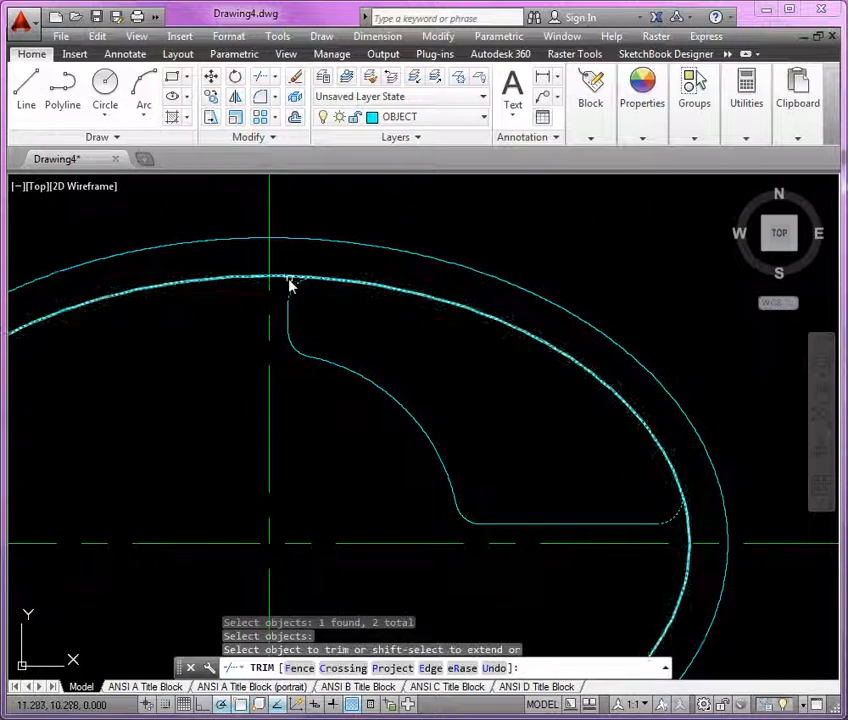
pyautogui.click(288, 282)
pyautogui.press('Return')
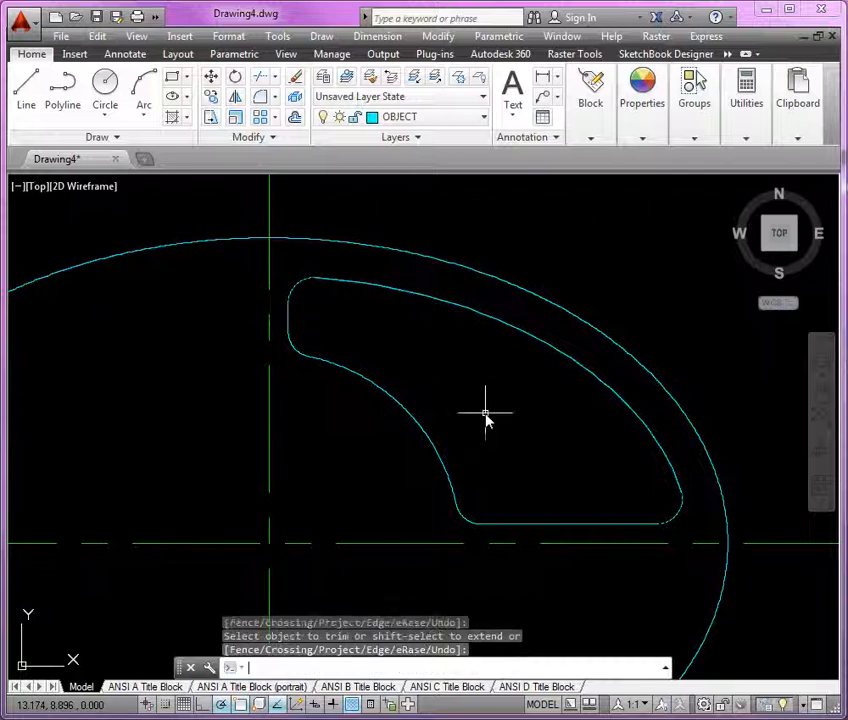
# Mirror the slot outline about the vertical centre line, keeping the original
pyautogui.scroll(-4, 528, 405)
pyautogui.moveTo(503, 401); pyautogui.dragTo(580, 405, button='middle')
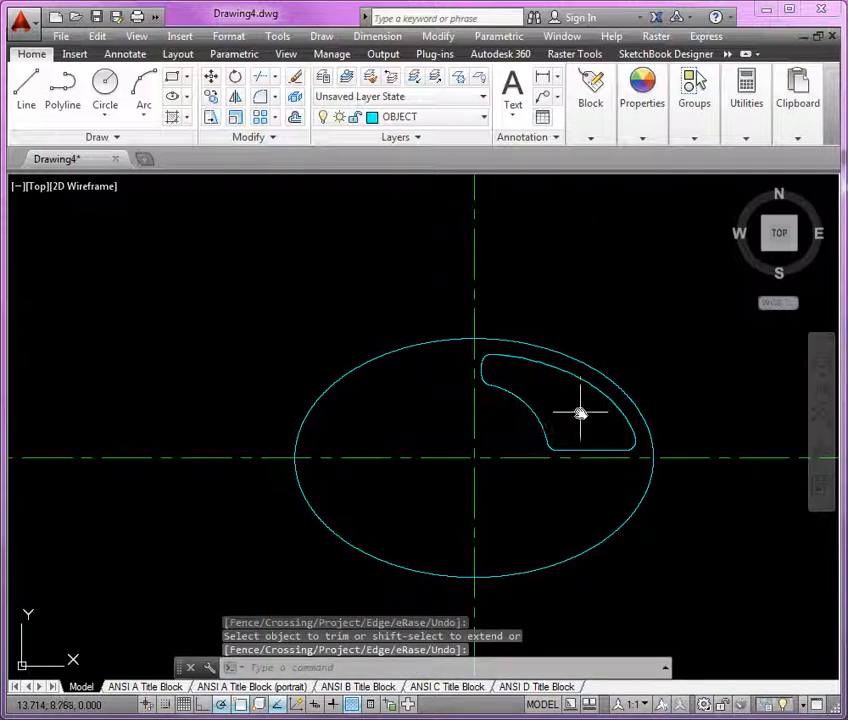
pyautogui.scroll(2, 580, 408)
pyautogui.click(381, 261)
pyautogui.click(706, 538)
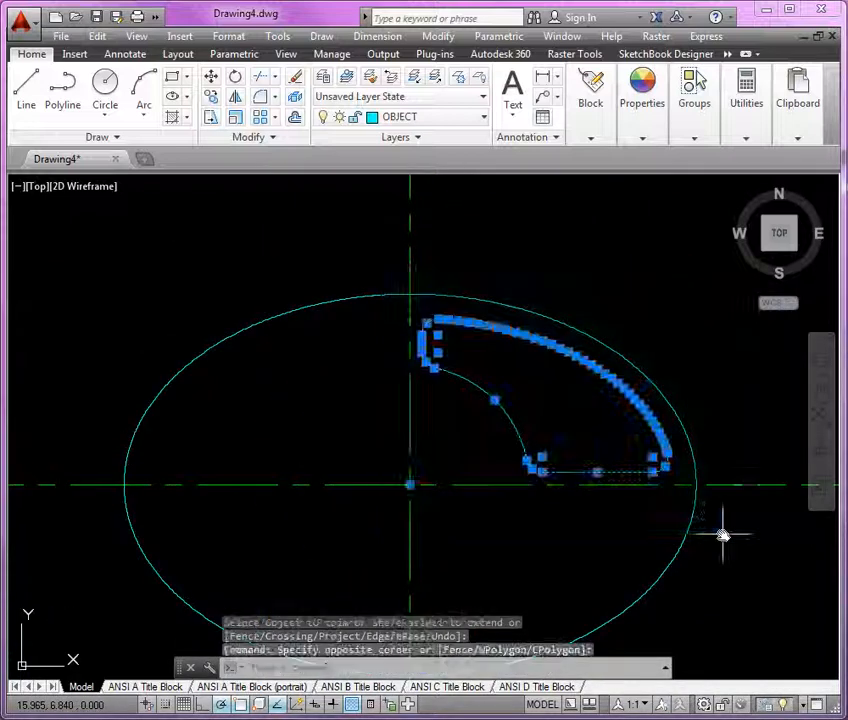
pyautogui.write('mi')
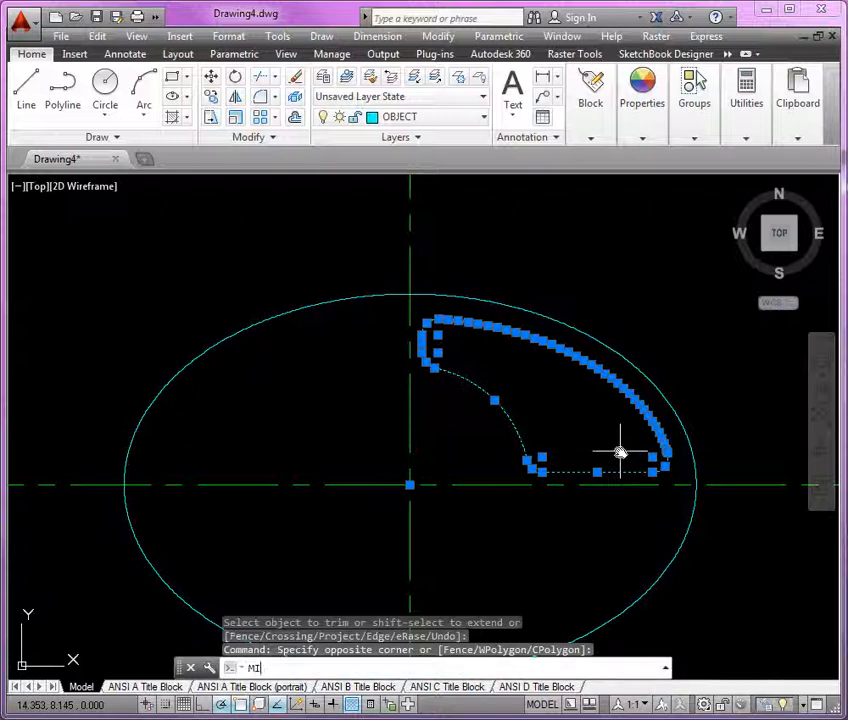
pyautogui.press('Return')
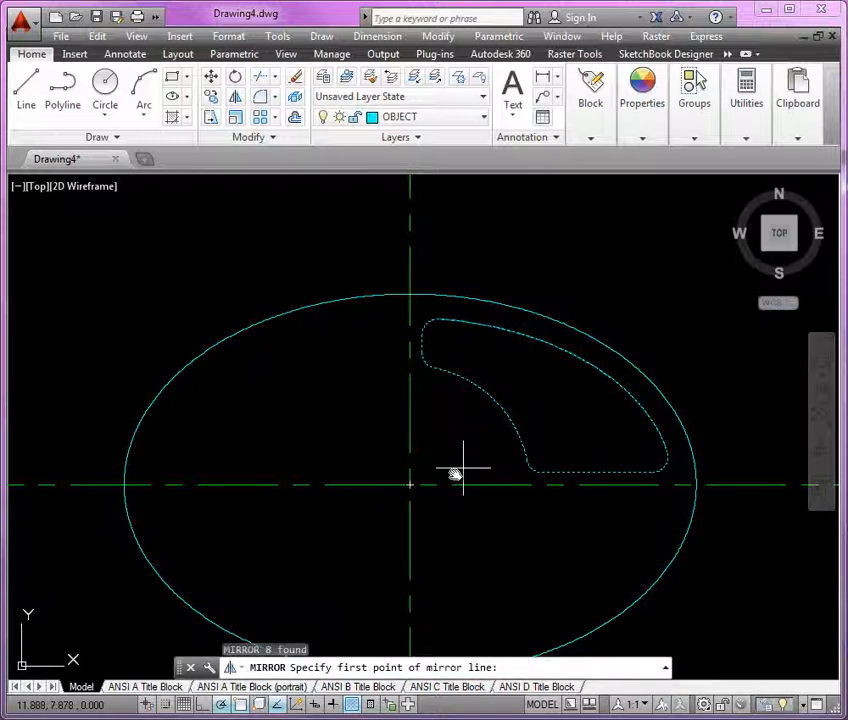
pyautogui.click(410, 486)
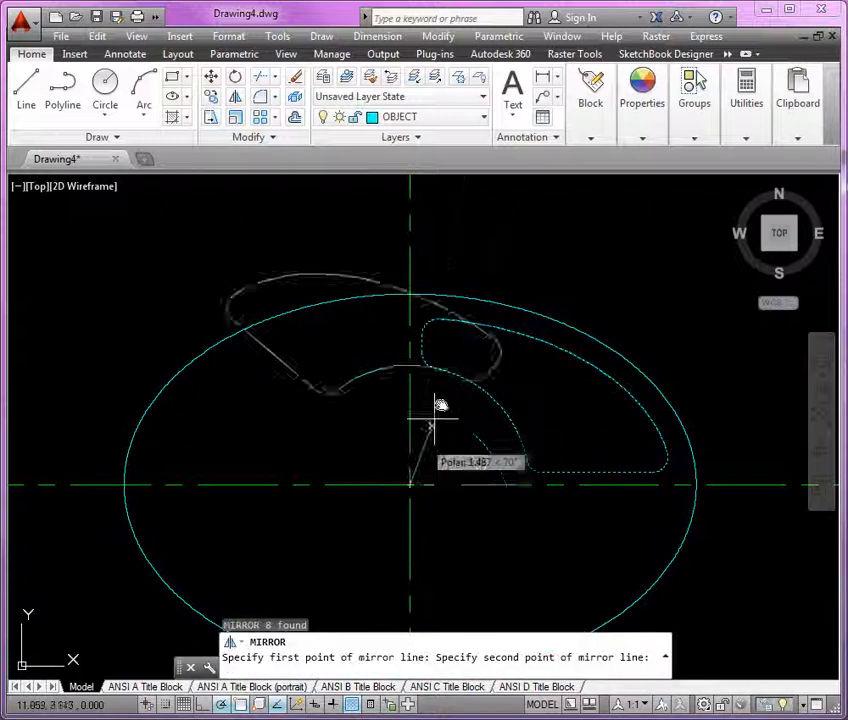
pyautogui.click(410, 236)
pyautogui.press('Return')
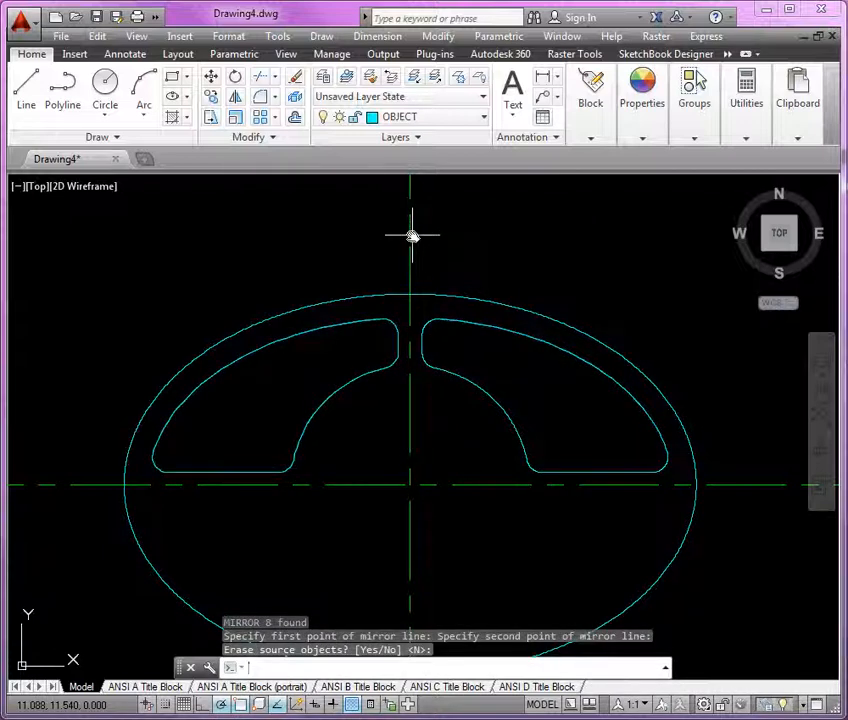
# Mirror both upper slots about the horizontal centre line, keeping the originals
pyautogui.moveTo(330, 255)
pyautogui.mouseDown(button='middle')
pyautogui.moveTo(297, 220)
pyautogui.moveTo(285, 189)
pyautogui.mouseUp(button='middle')
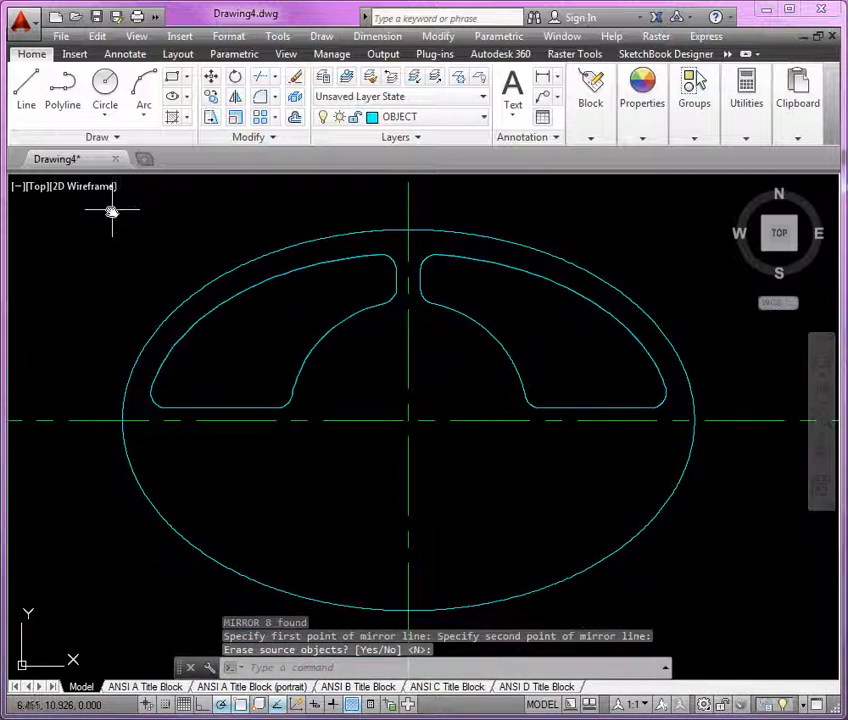
pyautogui.press('Return')
pyautogui.click(72, 214)
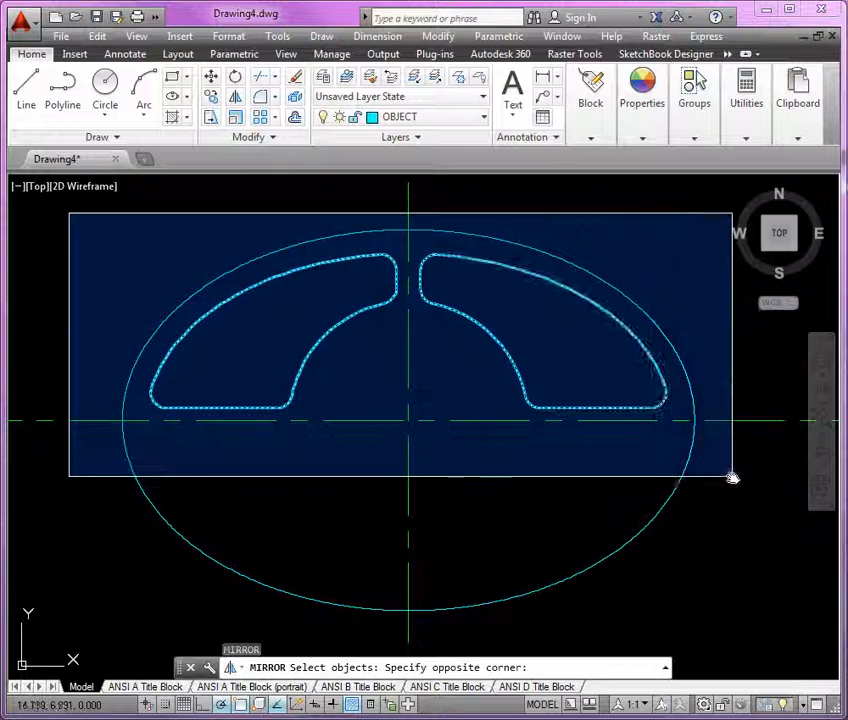
pyautogui.click(734, 477)
pyautogui.press('Return')
pyautogui.click(410, 420)
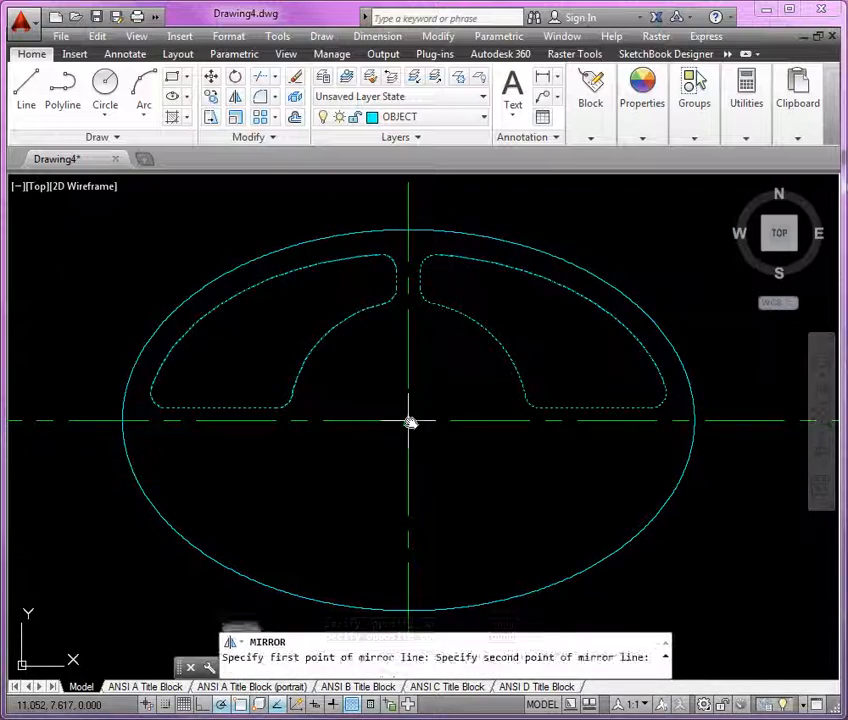
pyautogui.click(735, 425)
pyautogui.press('Return')
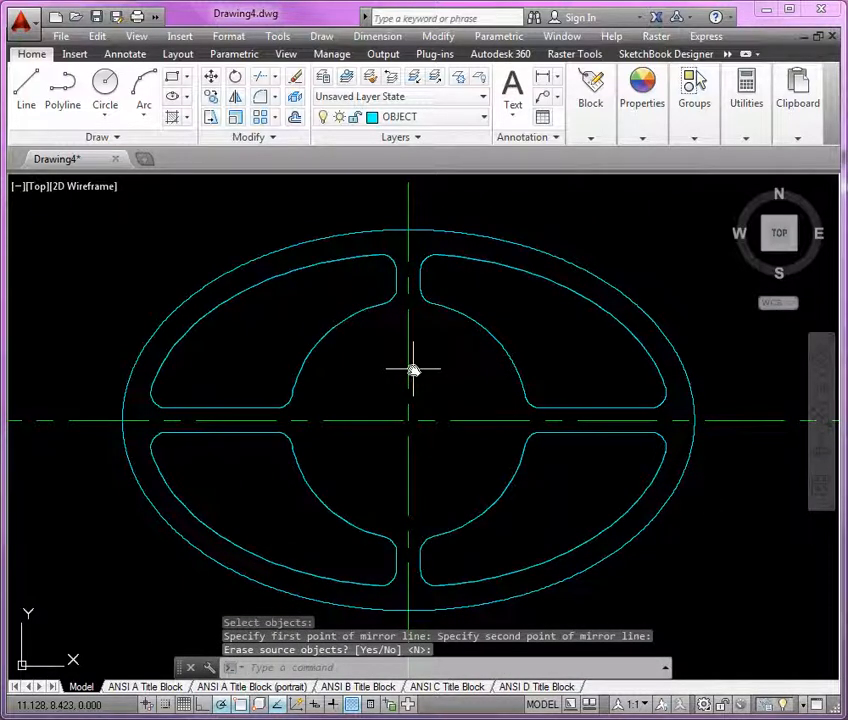
# Make the hidden layer current
pyautogui.scroll(2, 428, 367)
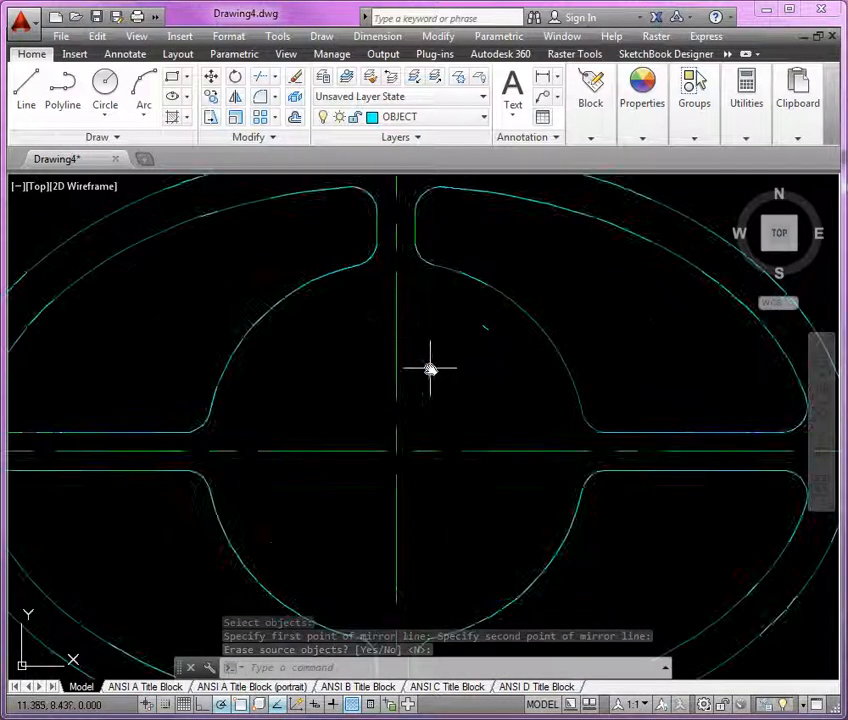
pyautogui.moveTo(439, 369); pyautogui.dragTo(438, 412, button='middle')
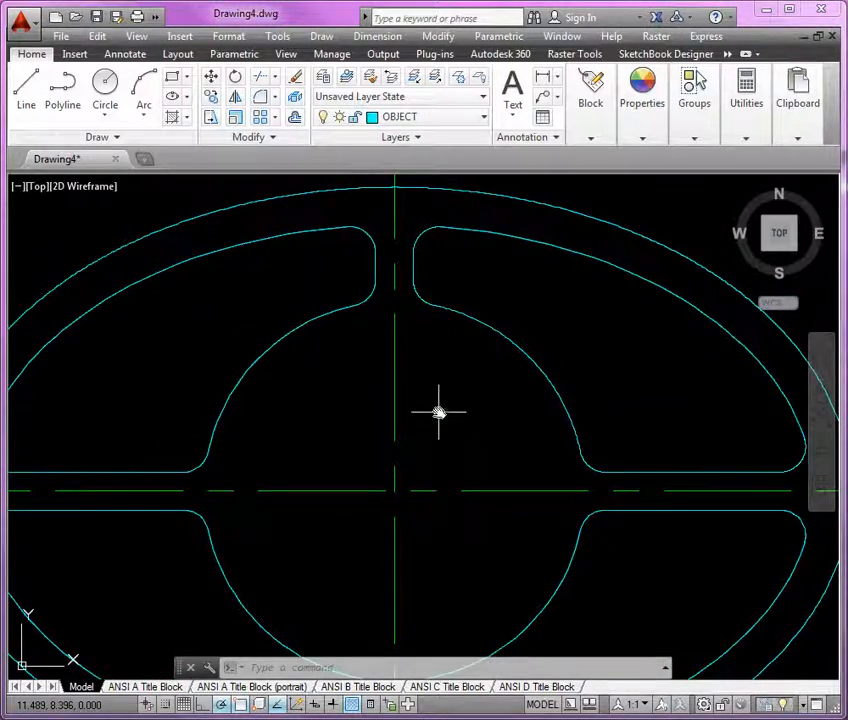
pyautogui.click(430, 116)
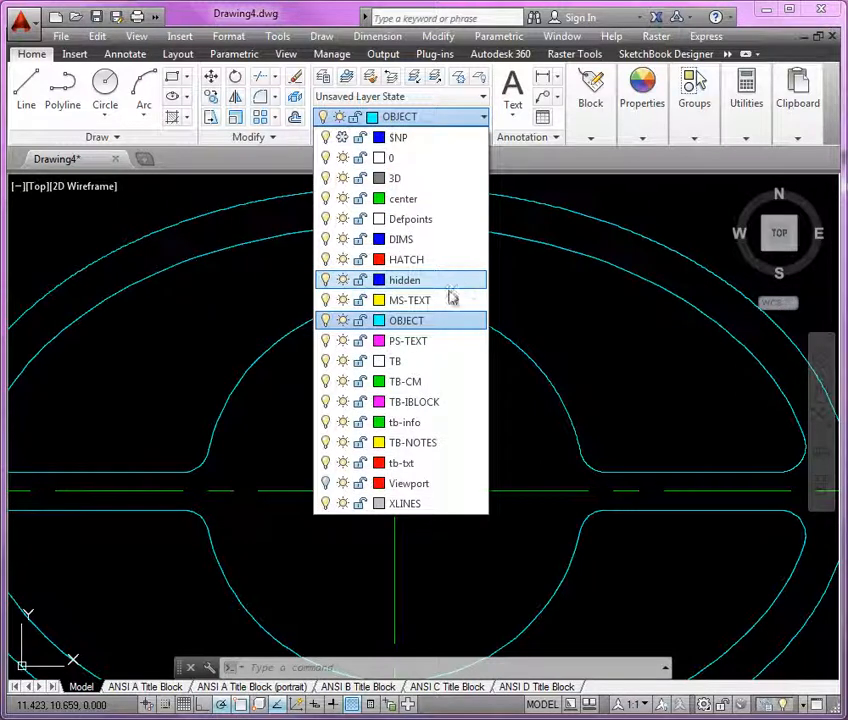
pyautogui.click(449, 284)
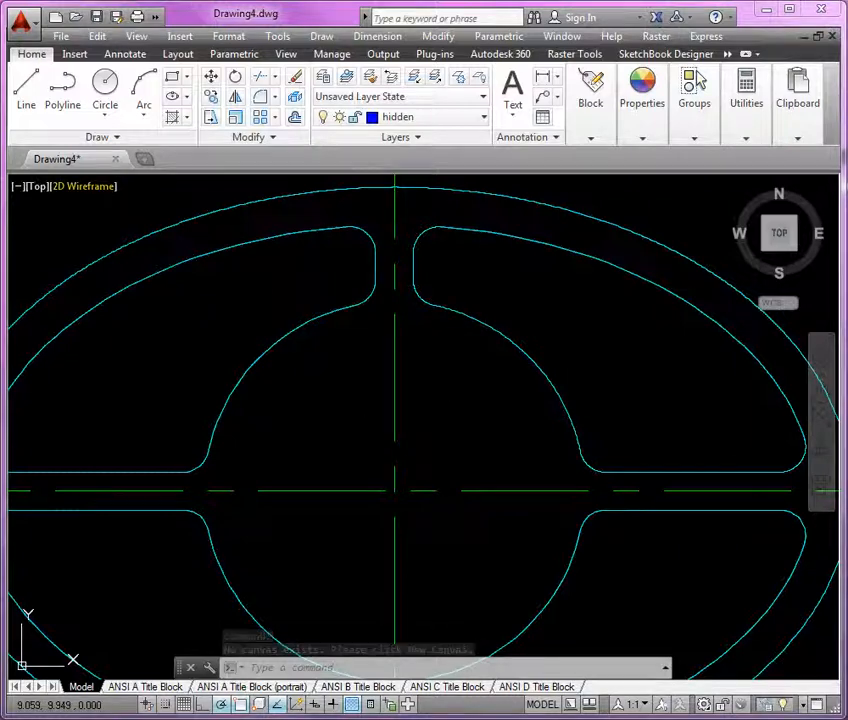
# Check the keyway angles on the reference drawing and compute 19/2 in QuickCalc
pyautogui.moveTo(2, 46); pyautogui.dragTo(409, 60)
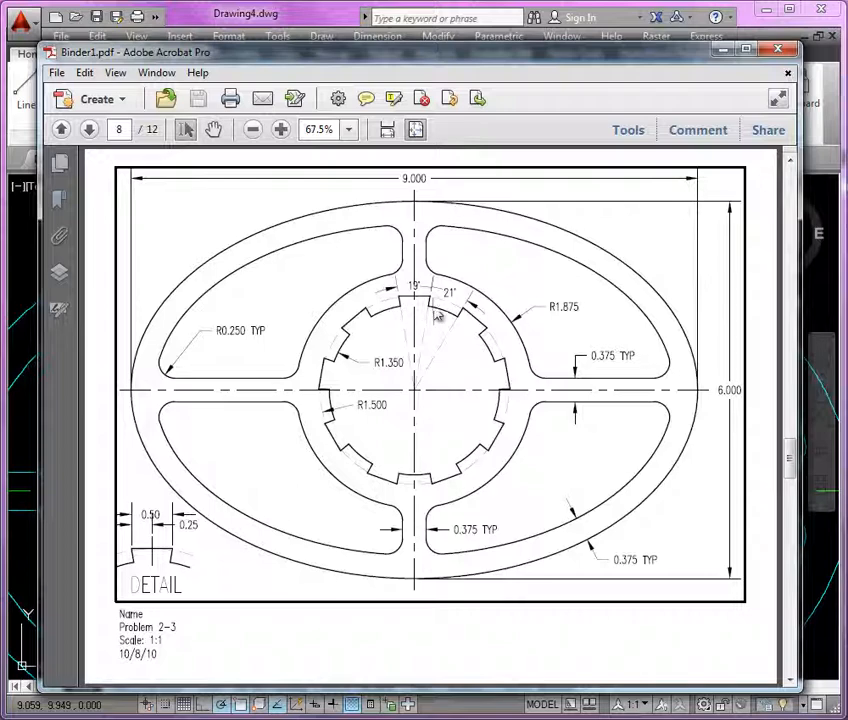
pyautogui.click(398, 41)
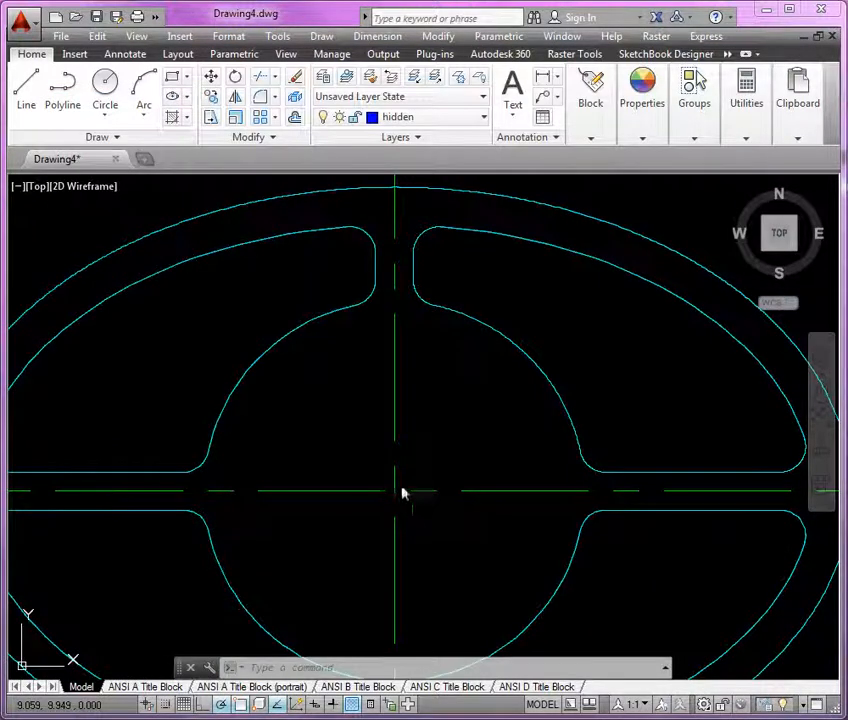
pyautogui.rightClick(450, 362)
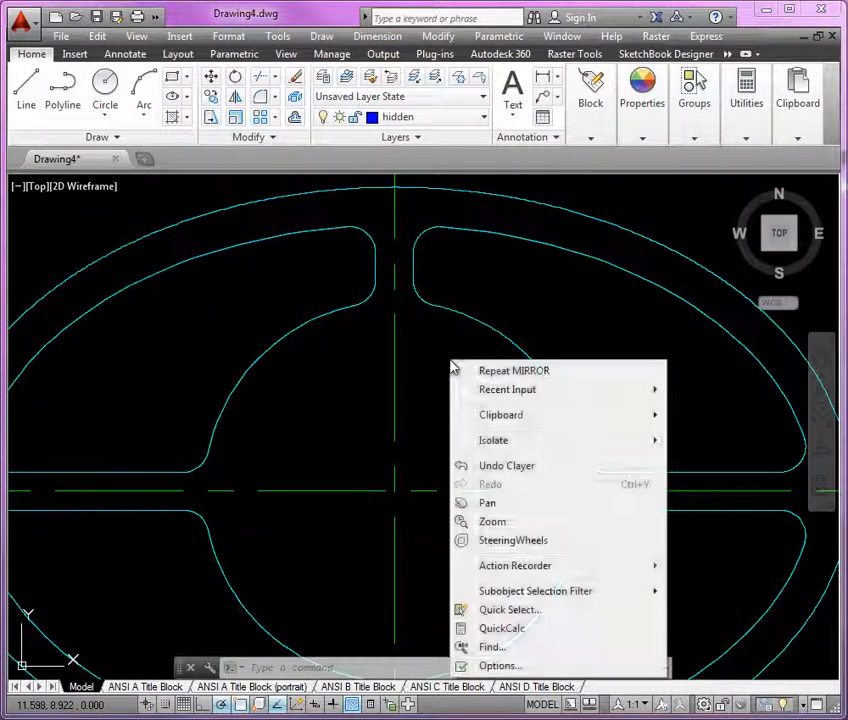
pyautogui.click(503, 628)
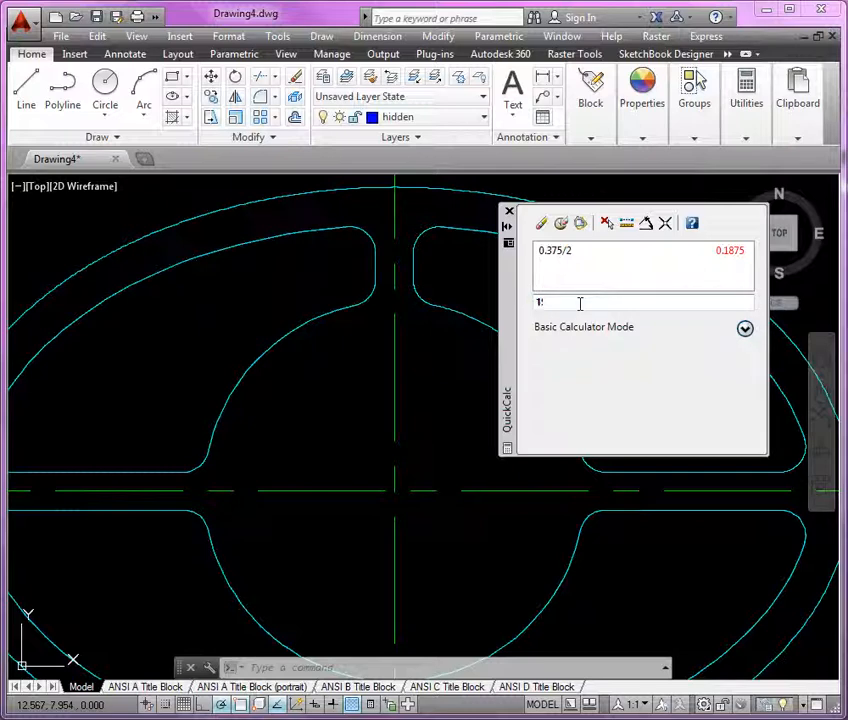
pyautogui.write('19/2')
pyautogui.press('Return')
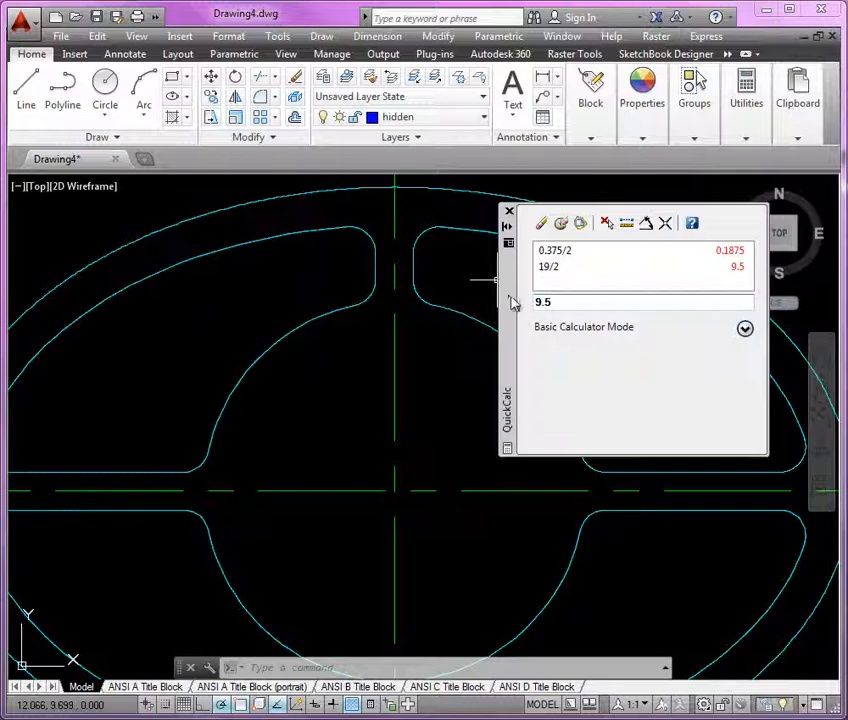
pyautogui.moveTo(508, 305)
pyautogui.mouseDown()
pyautogui.moveTo(95, 172)
pyautogui.moveTo(40, 171)
pyautogui.mouseUp()
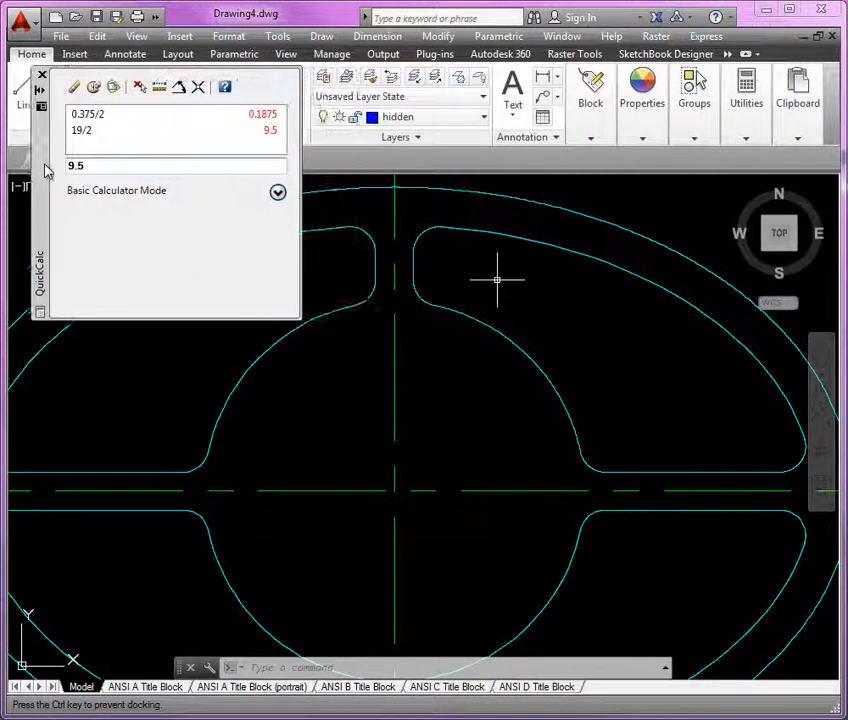
# Draw a hidden line from the ellipse centre, 4 units long at 99.5 degrees
pyautogui.click(343, 410)
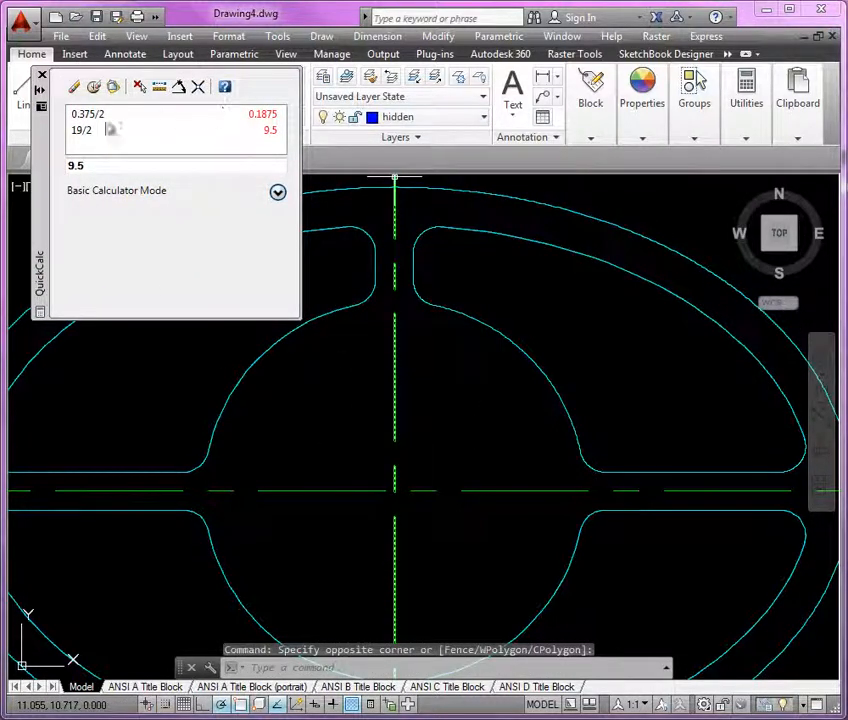
pyautogui.write('ol')
pyautogui.press('Return')
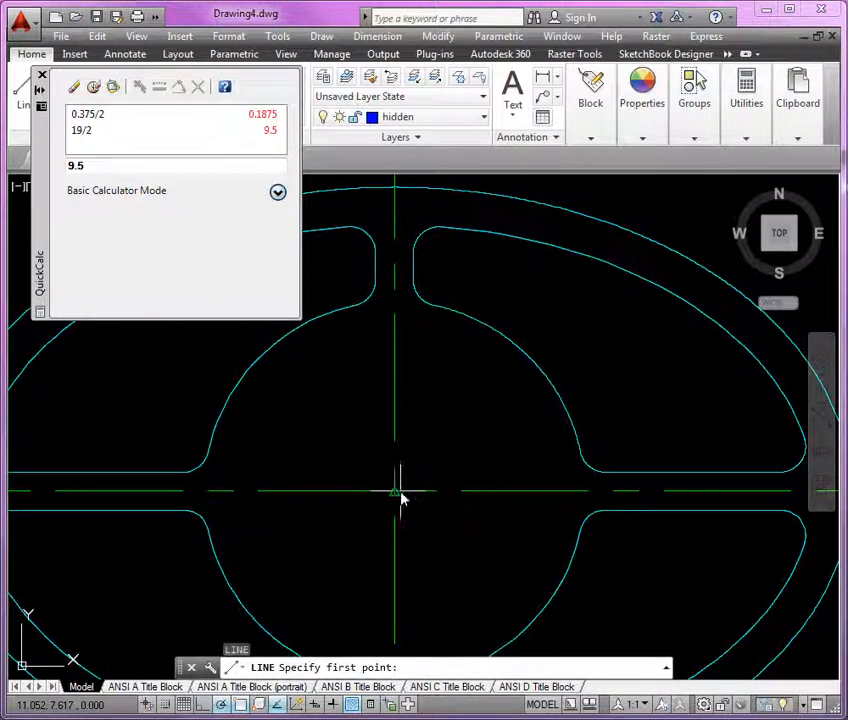
pyautogui.click(395, 491)
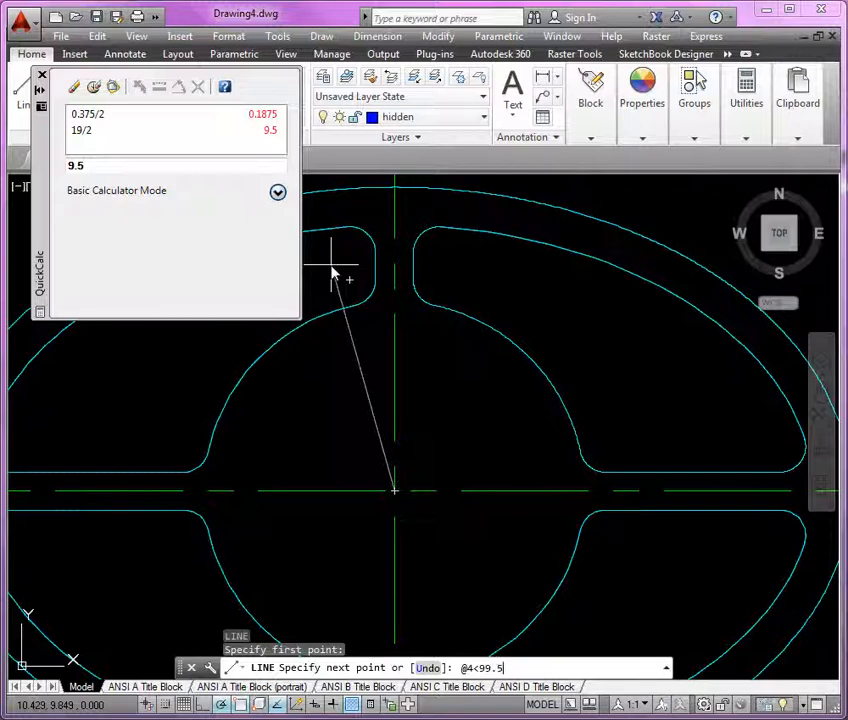
pyautogui.press('Return')
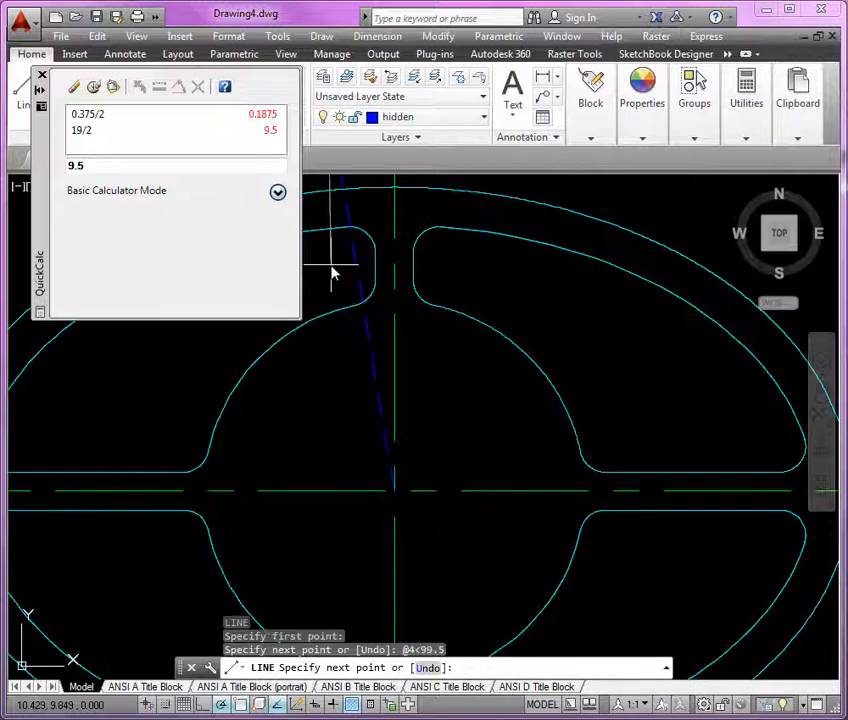
pyautogui.press('Return')
pyautogui.press('Return')
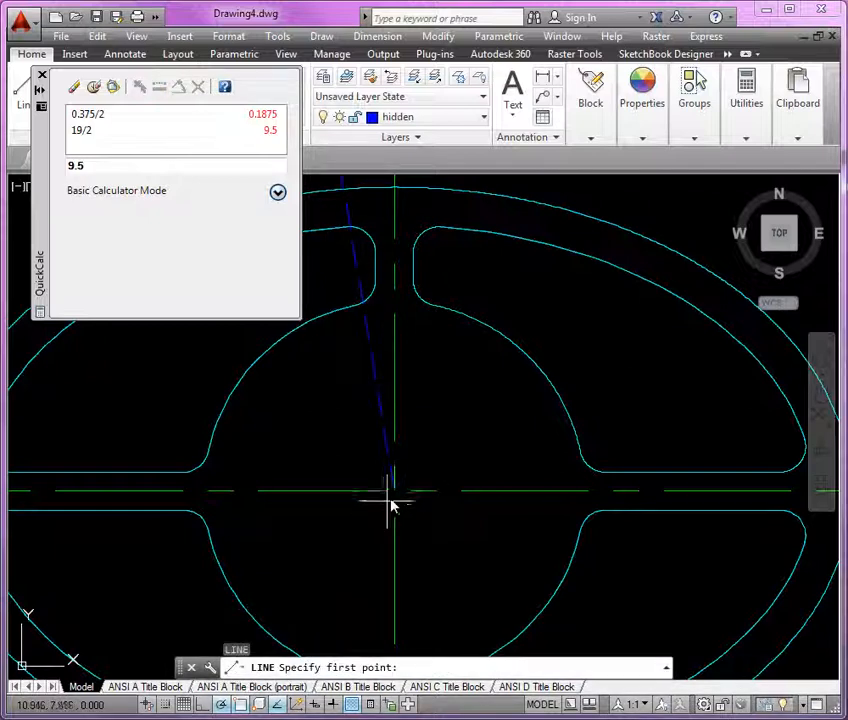
# Draw a second hidden line from the ellipse centre, 5 units long at 80.5 degrees
pyautogui.click(393, 500)
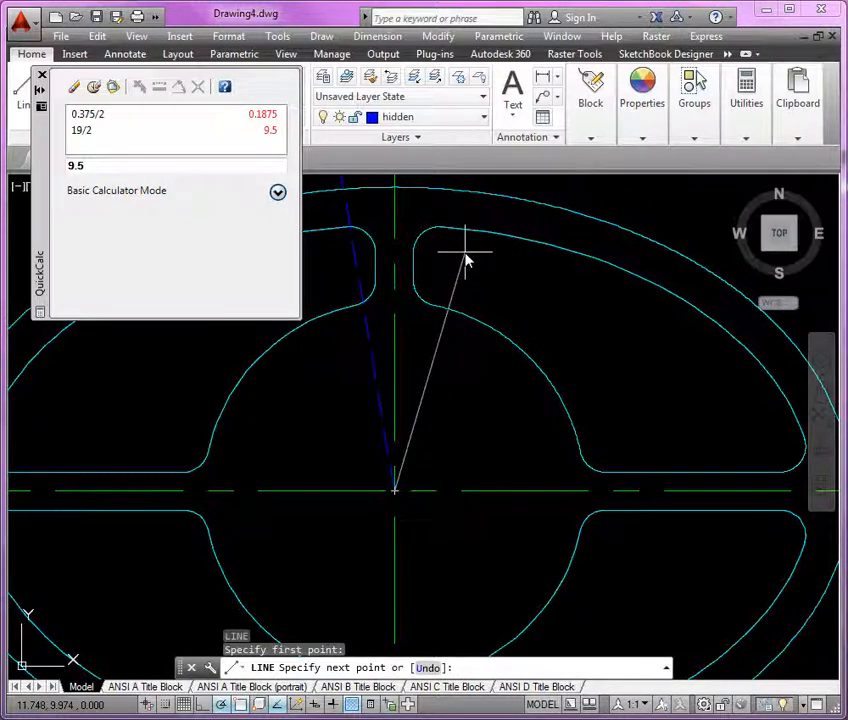
pyautogui.write('@')
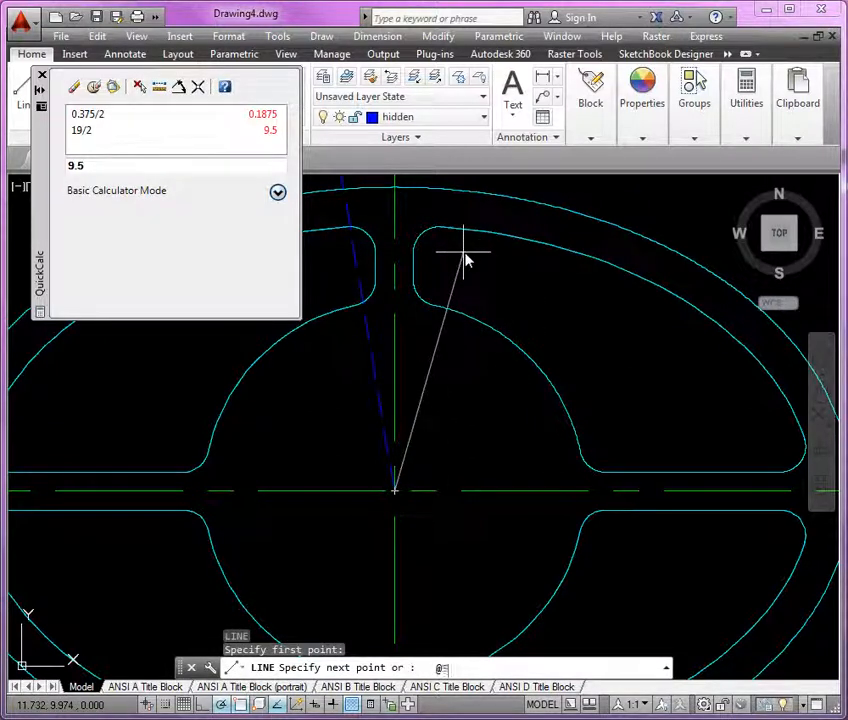
pyautogui.write('5<80.5')
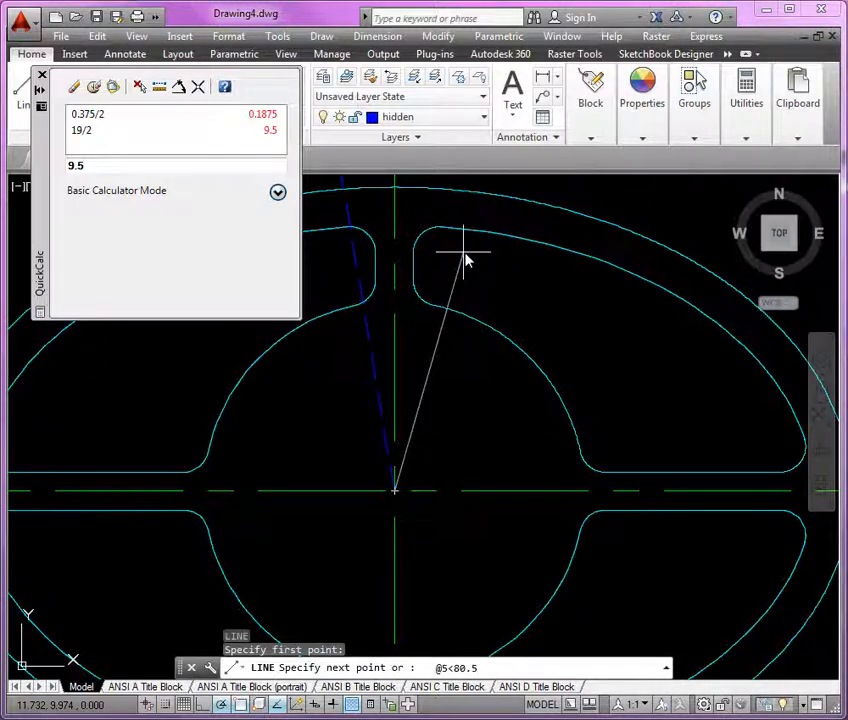
pyautogui.press('Return')
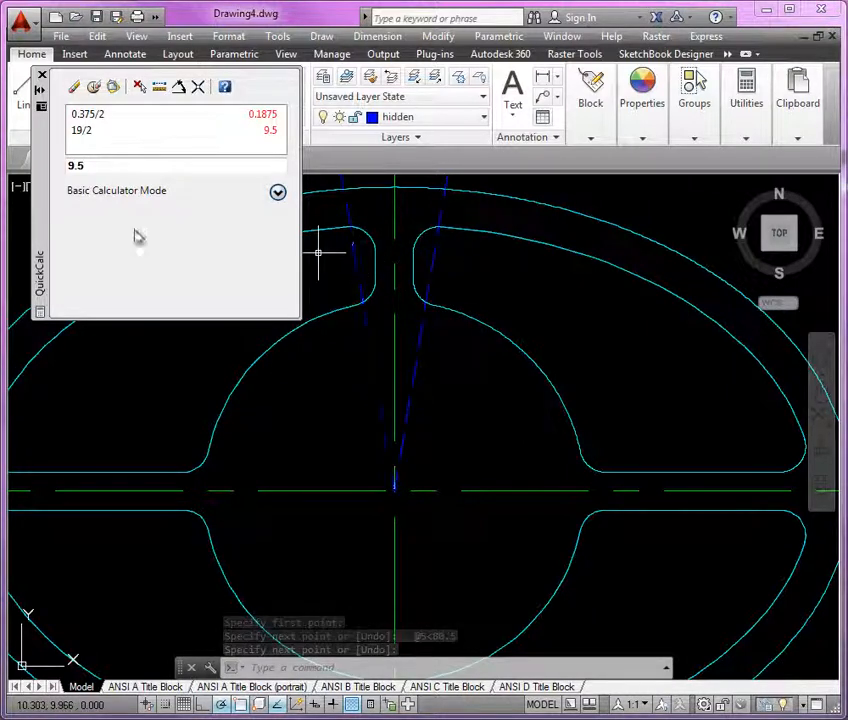
pyautogui.moveTo(101, 169); pyautogui.dragTo(57, 167)
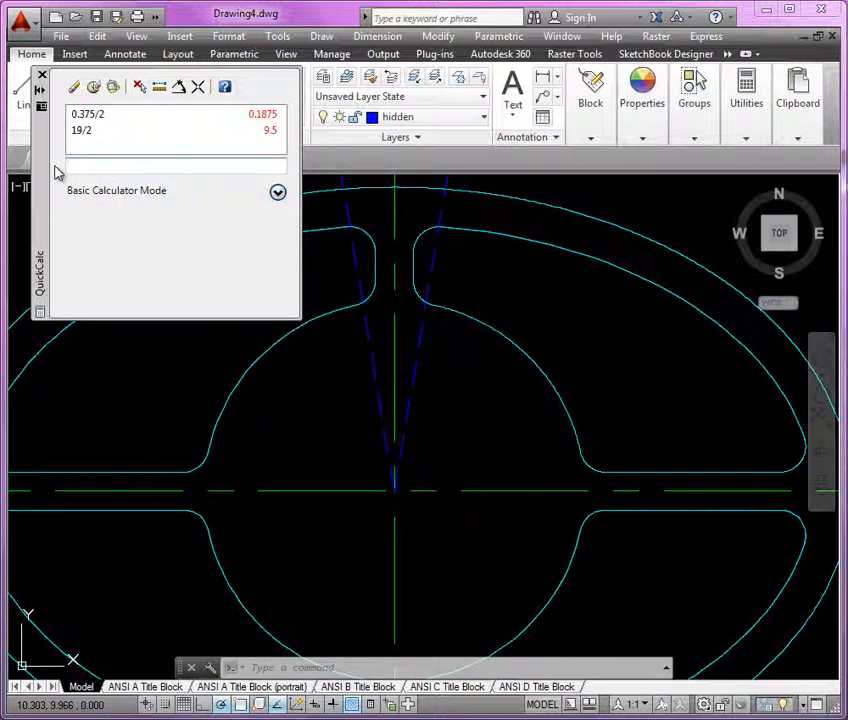
# Compute 80.5-21 in QuickCalc and close the calculator
pyautogui.write('80.5')
pyautogui.press('Return')
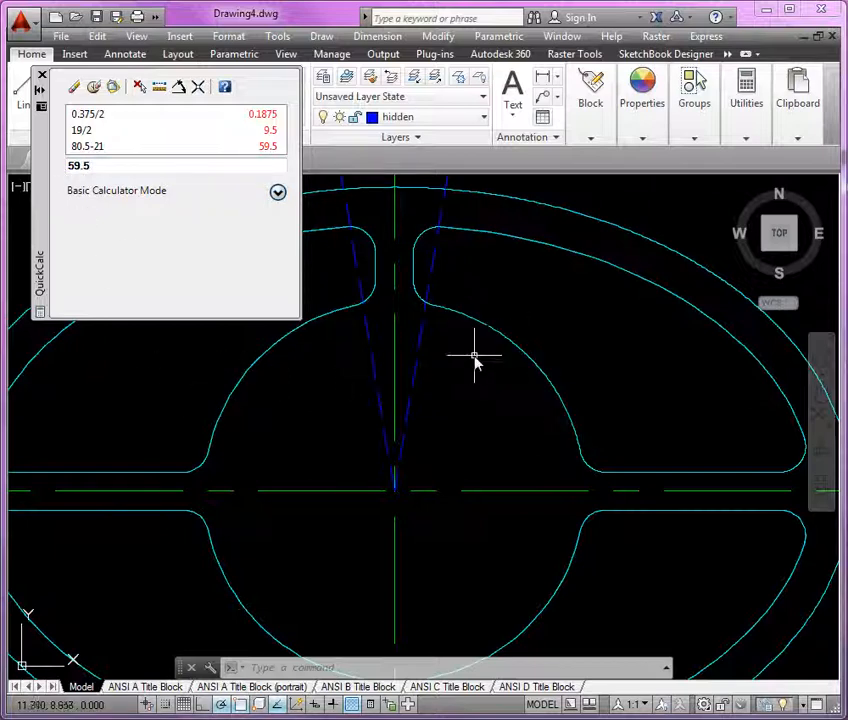
pyautogui.click(56, 168)
pyautogui.moveTo(42, 223); pyautogui.dragTo(33, 252)
pyautogui.click(187, 185)
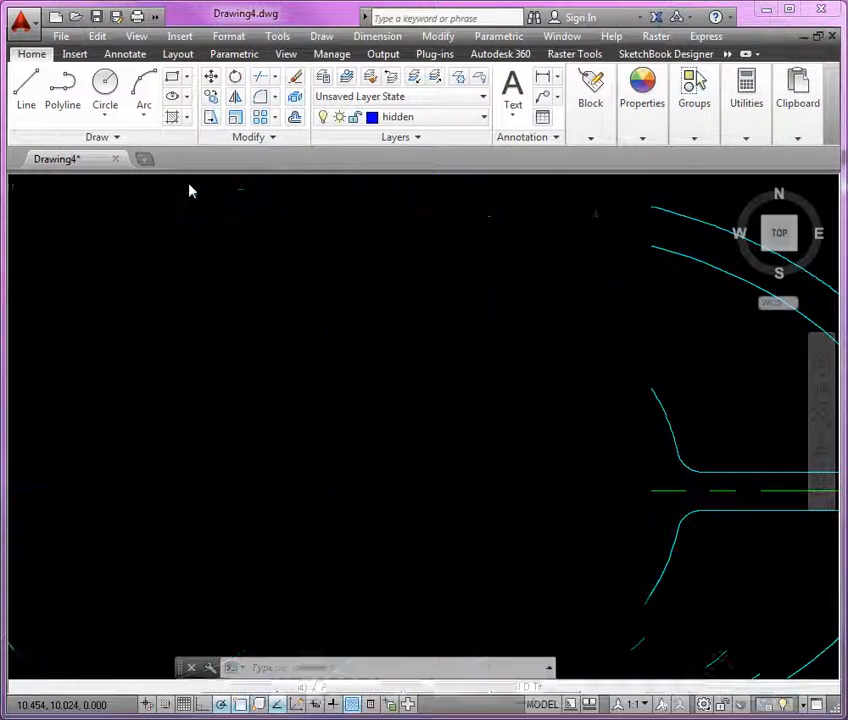
# Draw a hidden line from the ellipse centre, 5 units long at 59.5 degrees
pyautogui.click(26, 92)
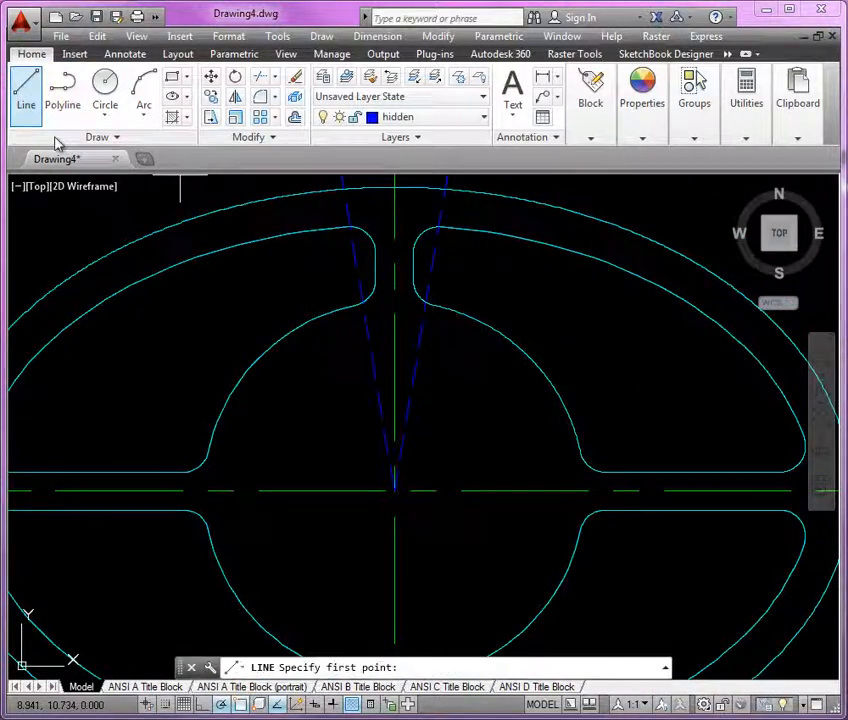
pyautogui.click(395, 490)
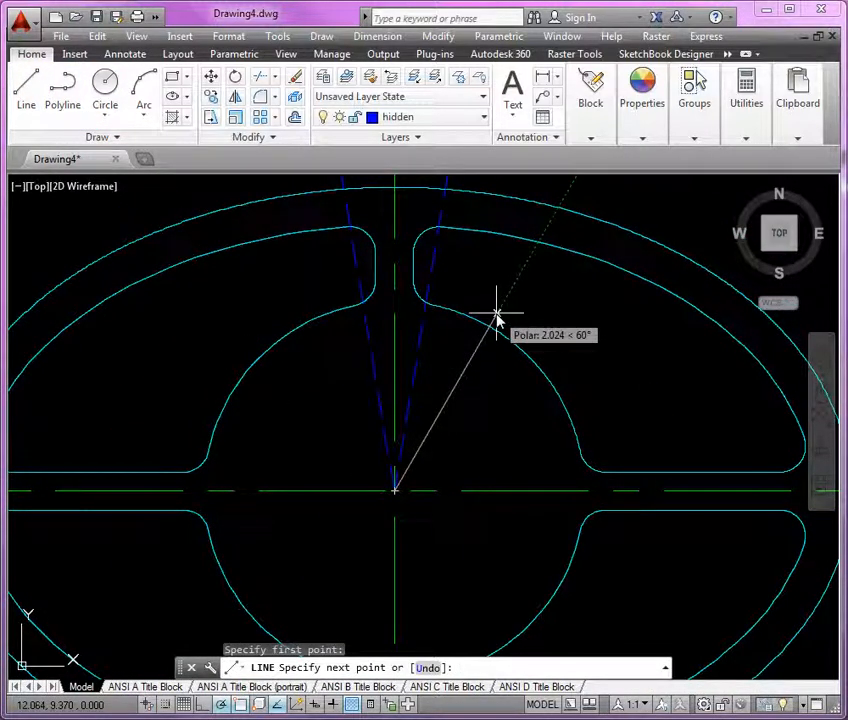
pyautogui.write('@5')
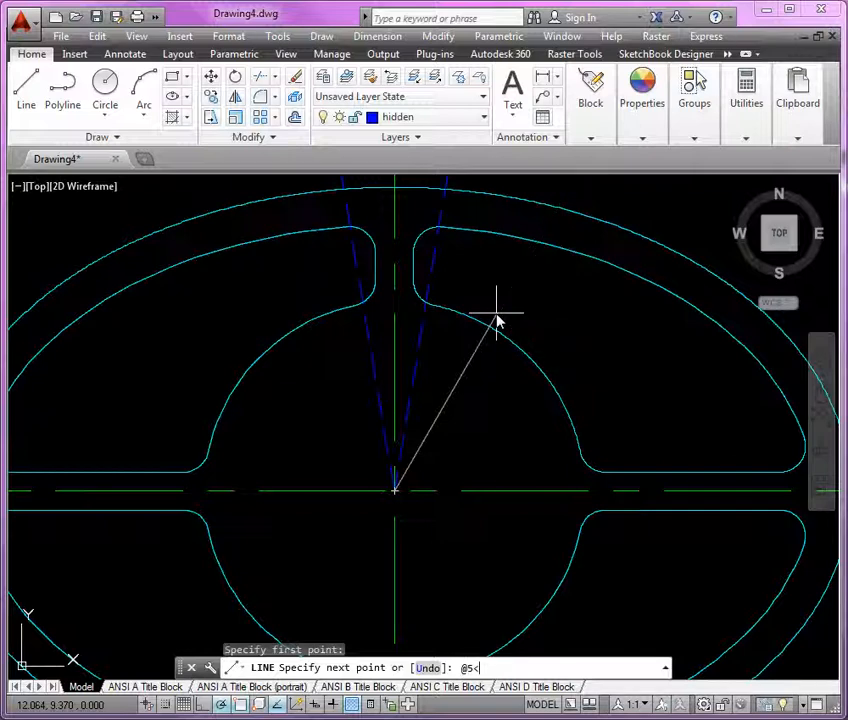
pyautogui.write('<59.5')
pyautogui.press('Return')
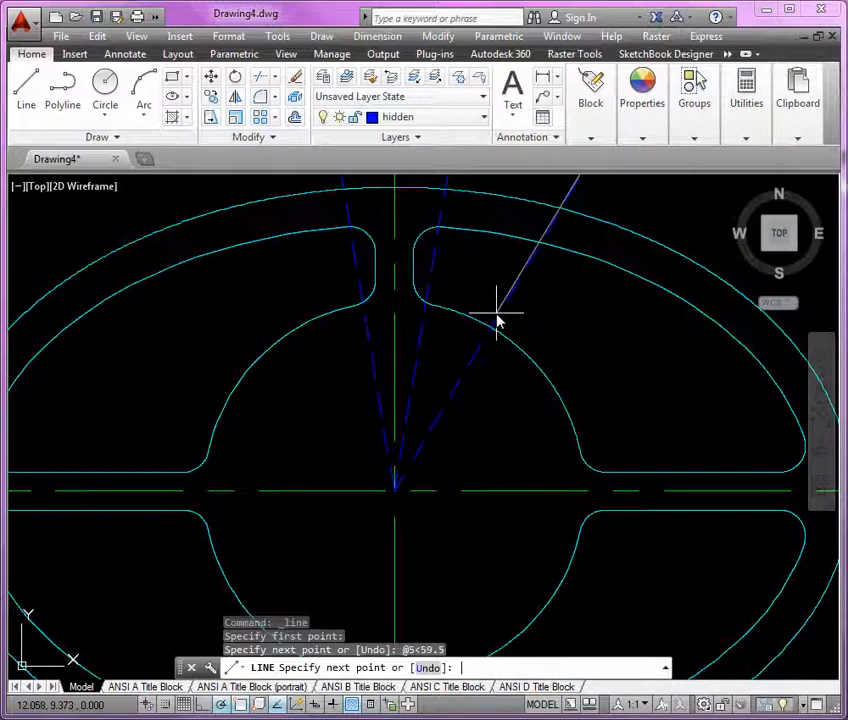
pyautogui.press('Return')
# Make the OBJECT layer current
pyautogui.scroll(3, 443, 355)
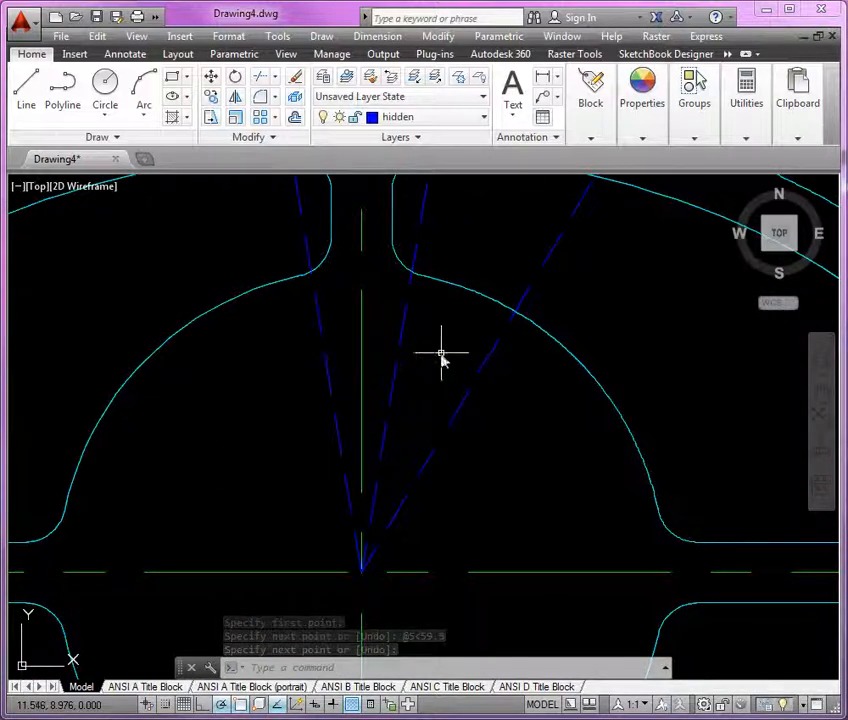
pyautogui.click(447, 122)
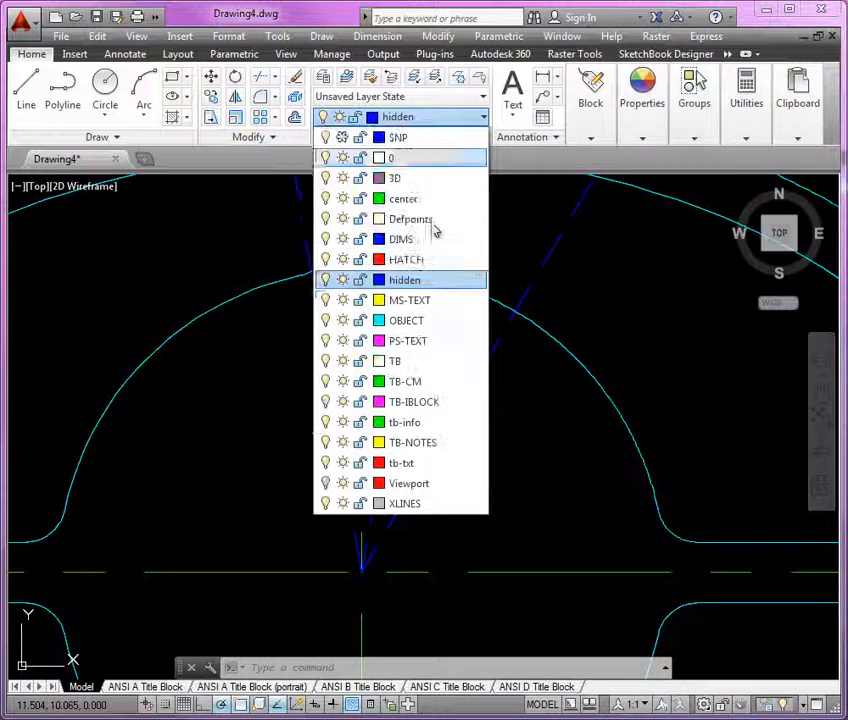
pyautogui.click(418, 322)
# Draw two circles centred on the ellipse centre with radii 1.350 and 1.5
pyautogui.click(104, 94)
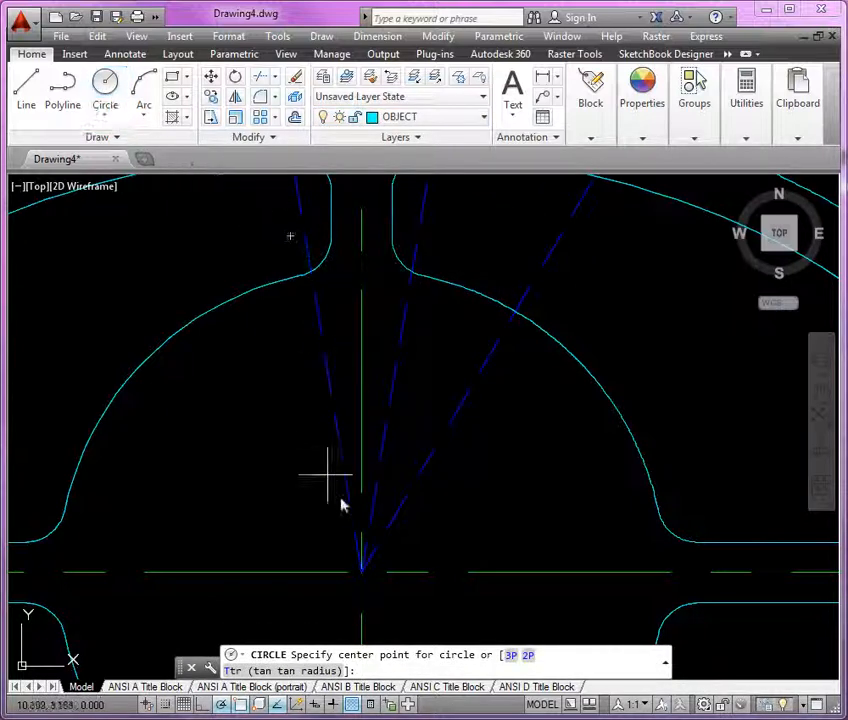
pyautogui.click(359, 566)
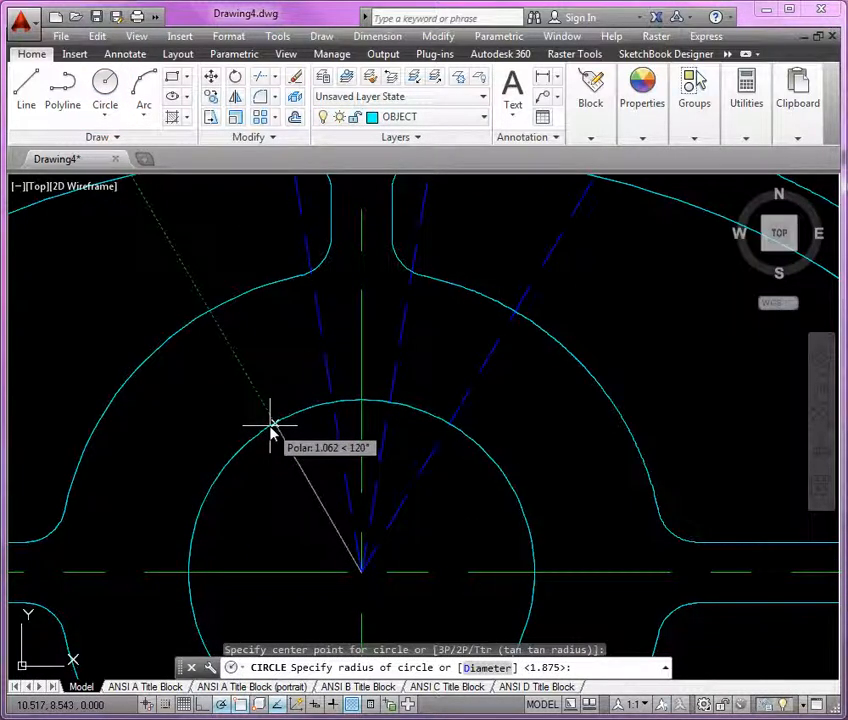
pyautogui.write('1.350')
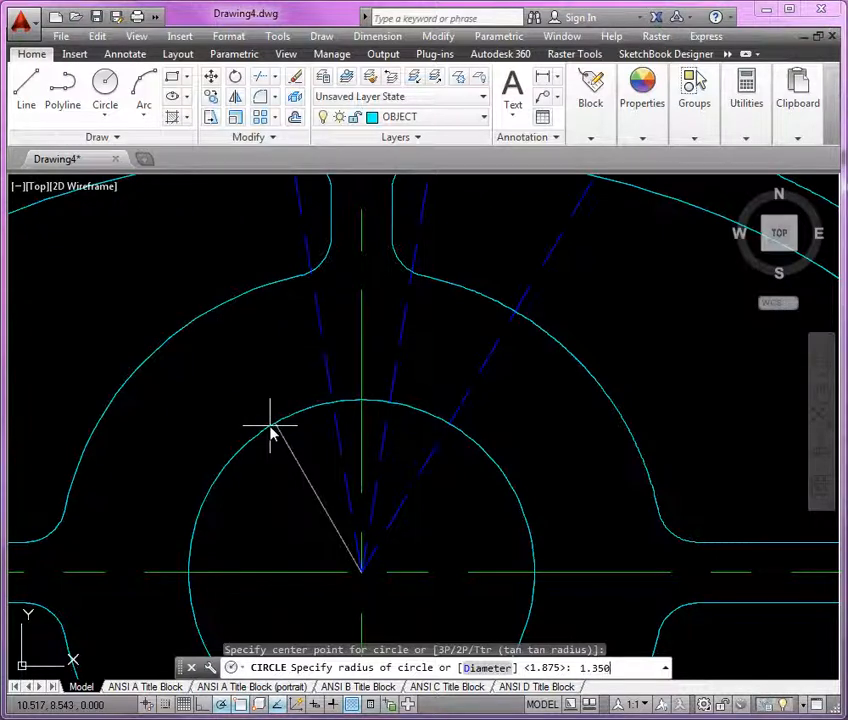
pyautogui.press('Return')
pyautogui.press('Return')
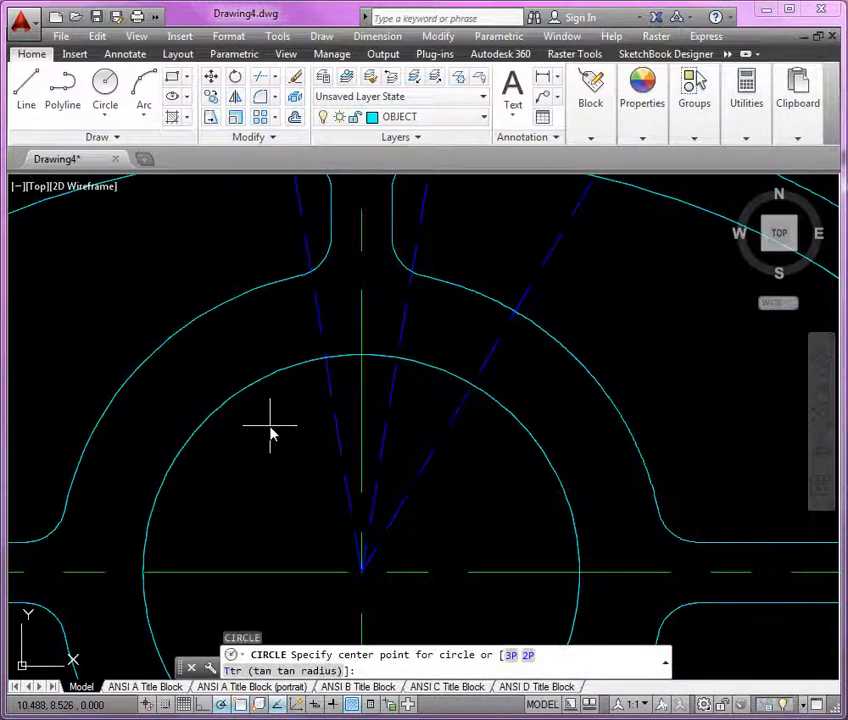
pyautogui.click(362, 573)
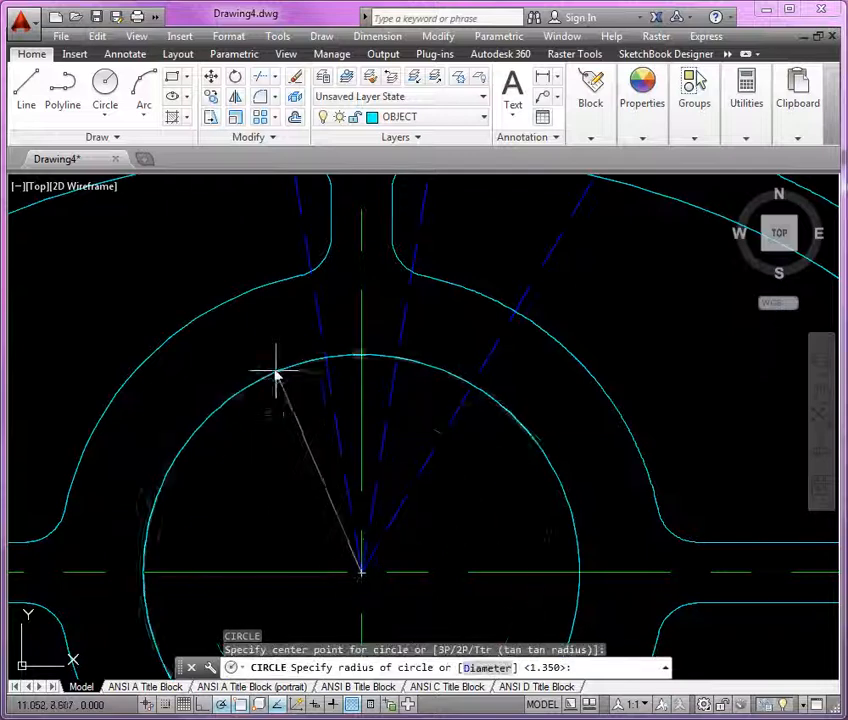
pyautogui.write('1.5')
pyautogui.press('Return')
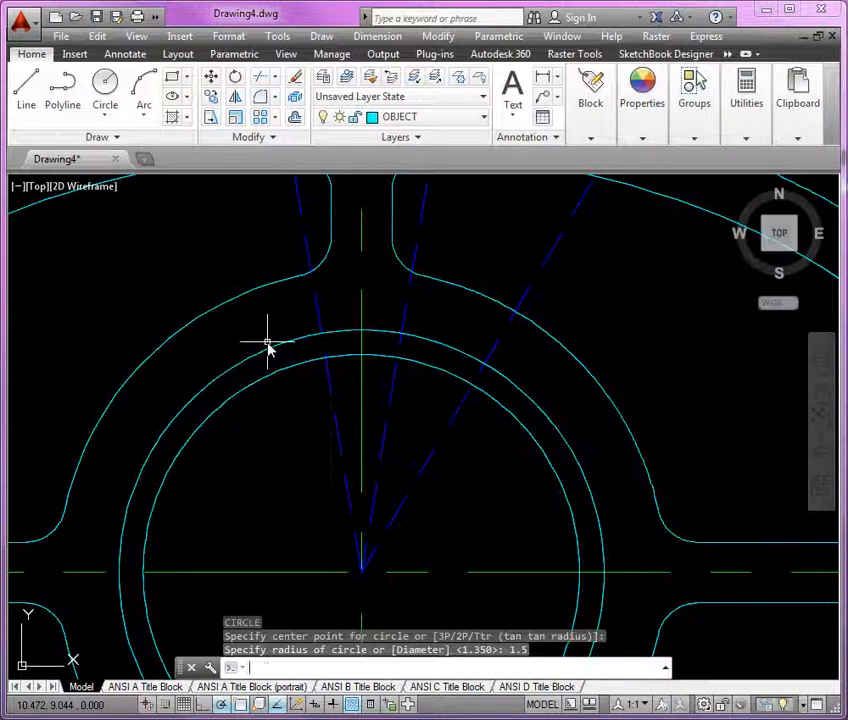
# Zoom in on the keyway detail of the reference drawing and examine its angles and radii
pyautogui.scroll(3, 341, 330)
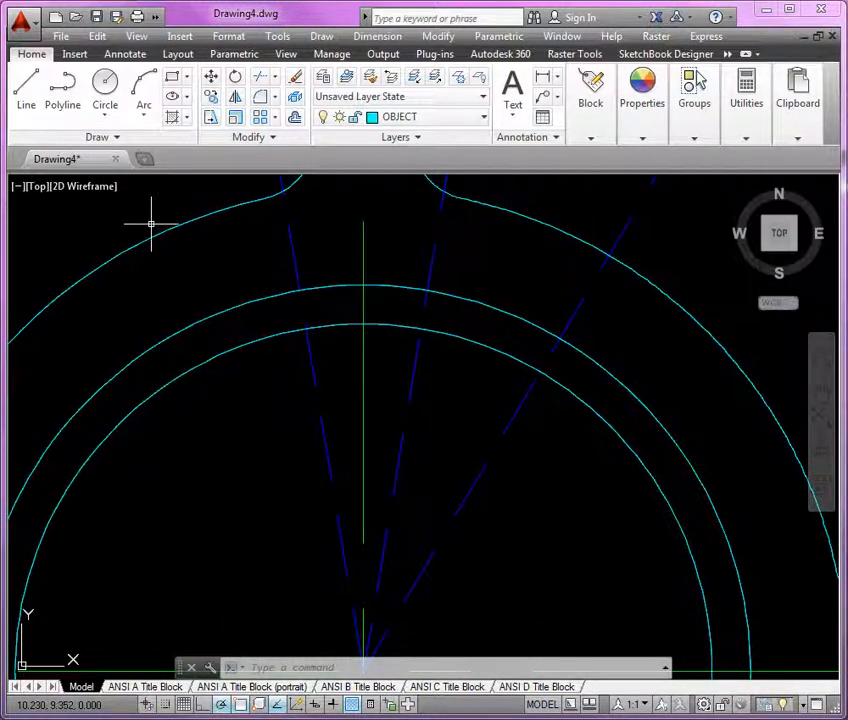
pyautogui.hotkey('alt', 'Tab')
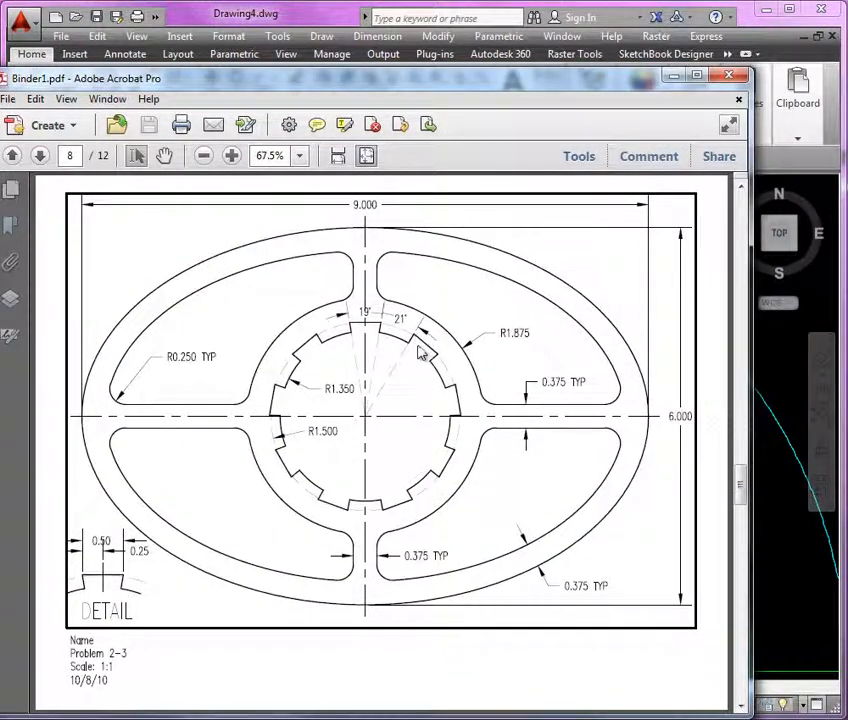
pyautogui.click(231, 157)
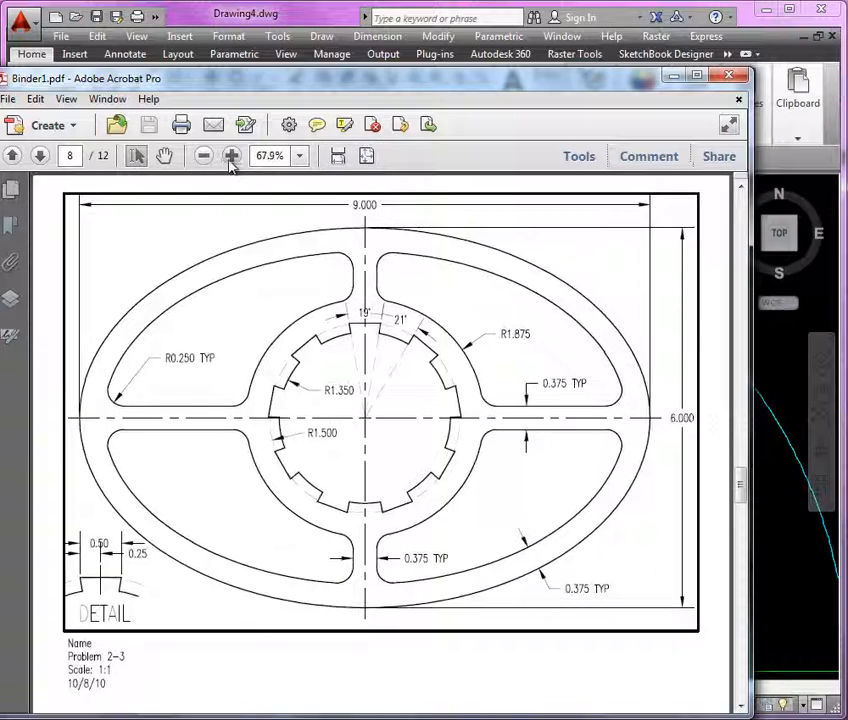
pyautogui.click(231, 157)
pyautogui.click(231, 157)
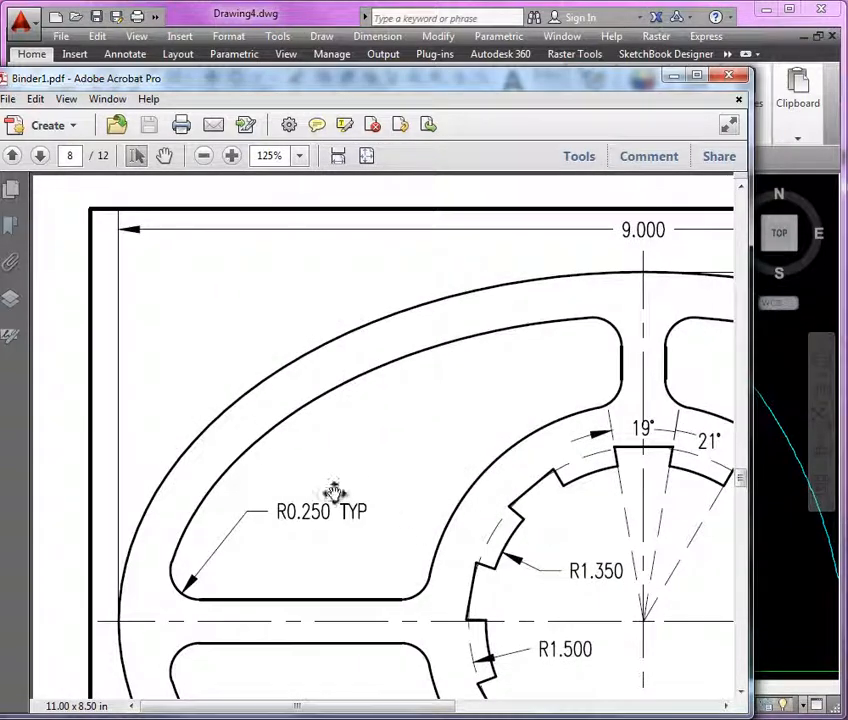
pyautogui.moveTo(370, 509)
pyautogui.mouseDown(button='middle')
pyautogui.moveTo(519, 519)
pyautogui.moveTo(358, 520)
pyautogui.moveTo(414, 518)
pyautogui.moveTo(467, 492)
pyautogui.mouseUp(button='middle')
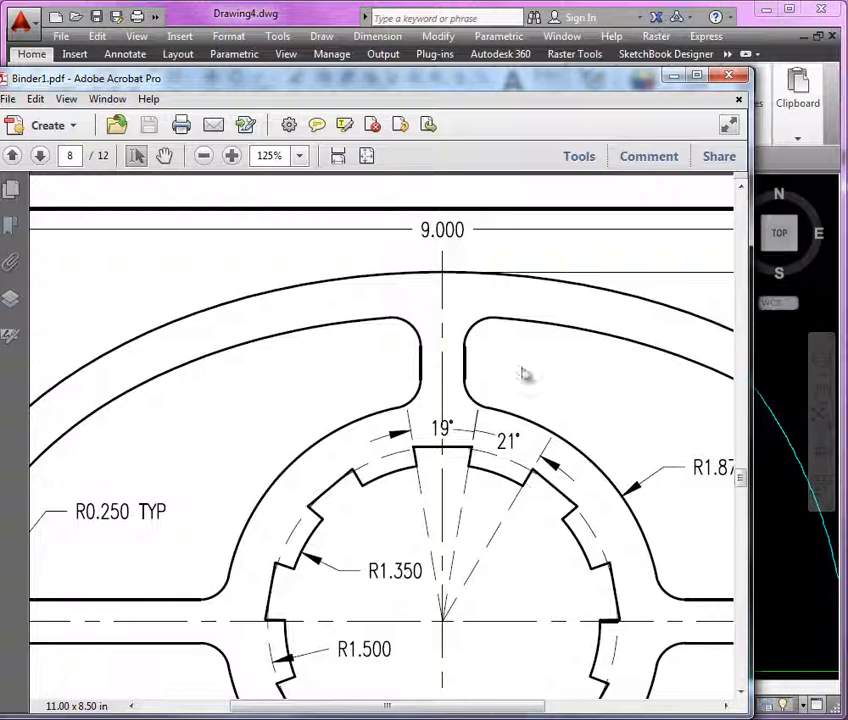
pyautogui.click(675, 76)
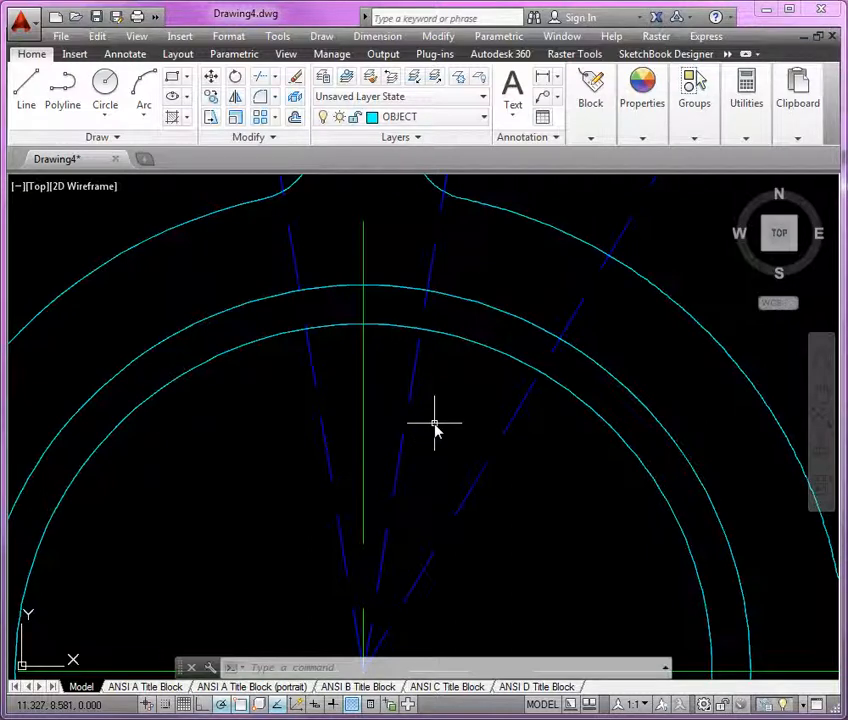
# Draw a polyline tracing the keyway between the two circles and hidden lines, ending in an arc along the R1.350 circle to the 59.5 degree line
pyautogui.click(62, 85)
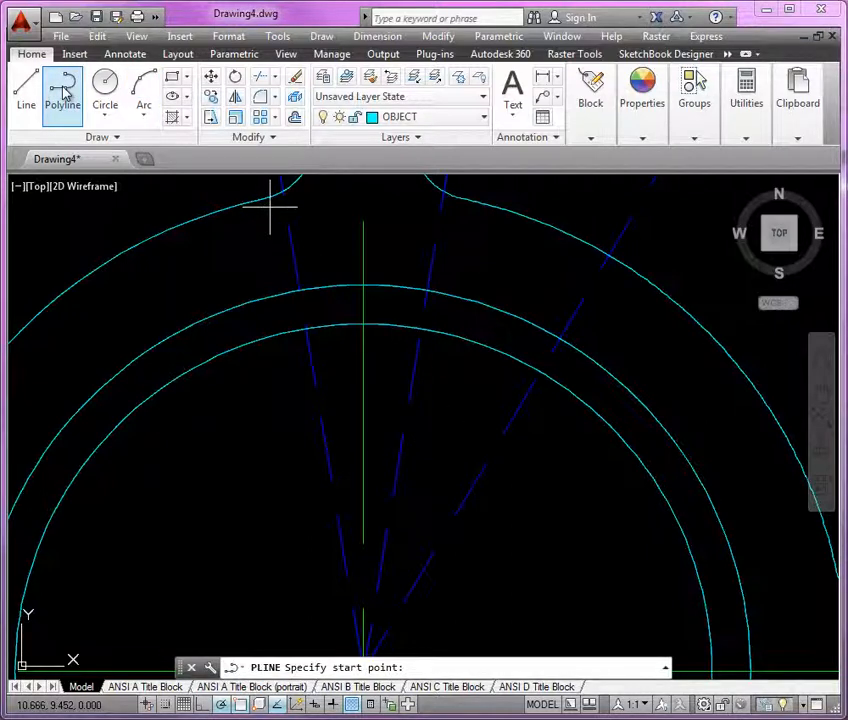
pyautogui.click(305, 330)
pyautogui.scroll(4, 307, 331)
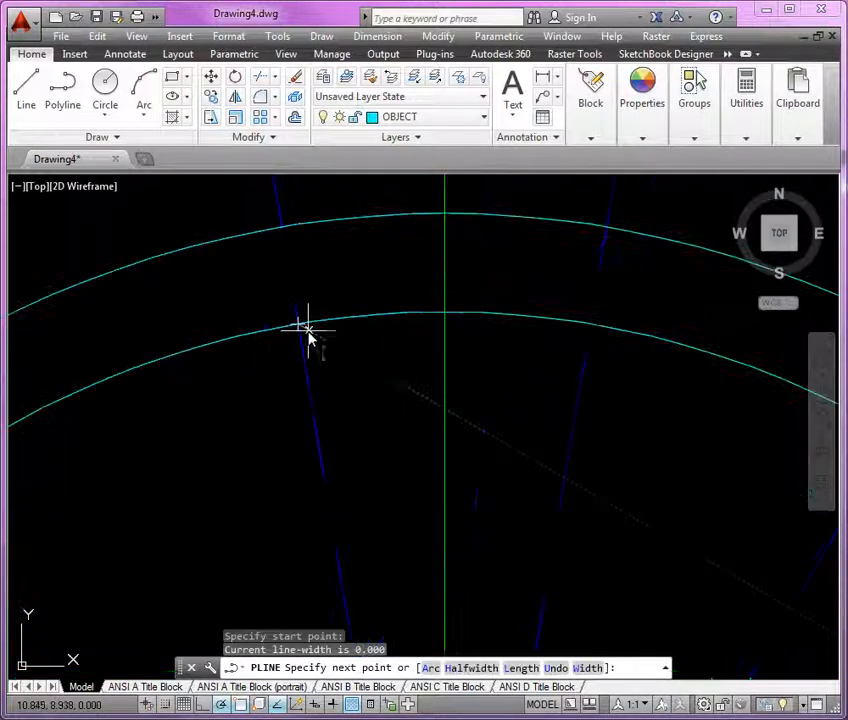
pyautogui.scroll(-2, 316, 394)
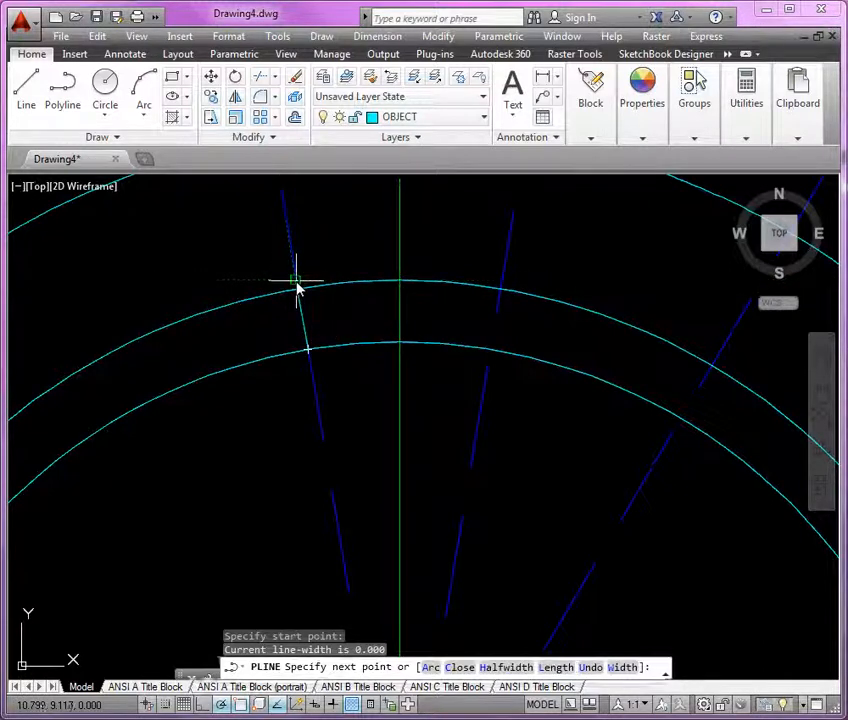
pyautogui.click(296, 284)
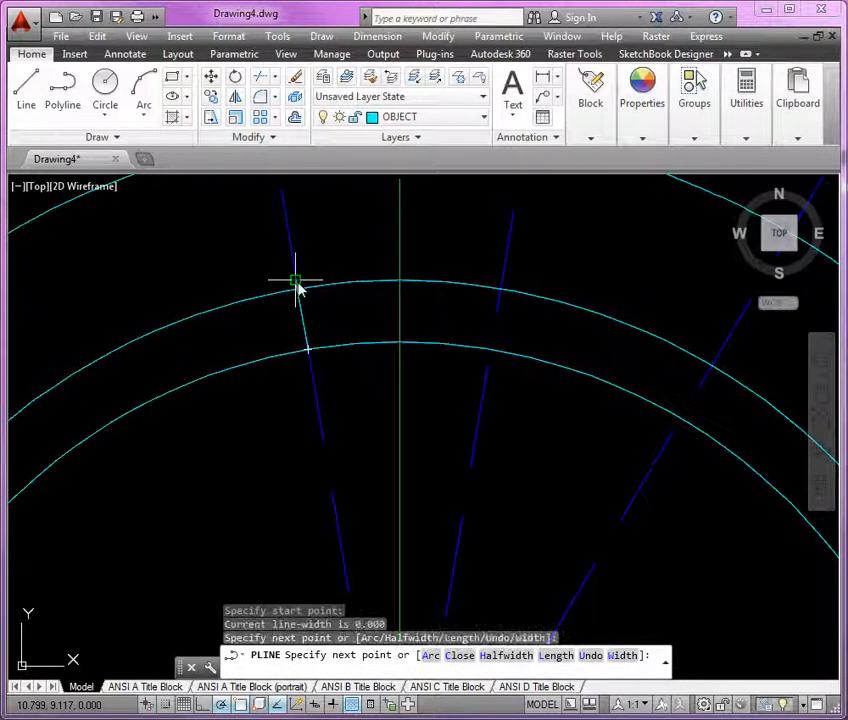
pyautogui.click(503, 283)
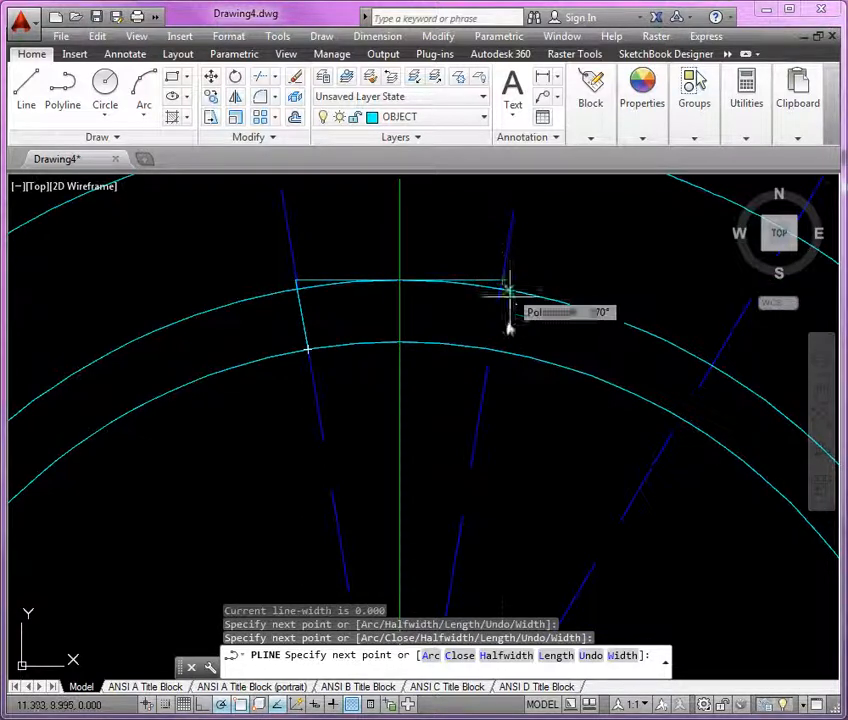
pyautogui.click(490, 350)
pyautogui.scroll(-2, 375, 350)
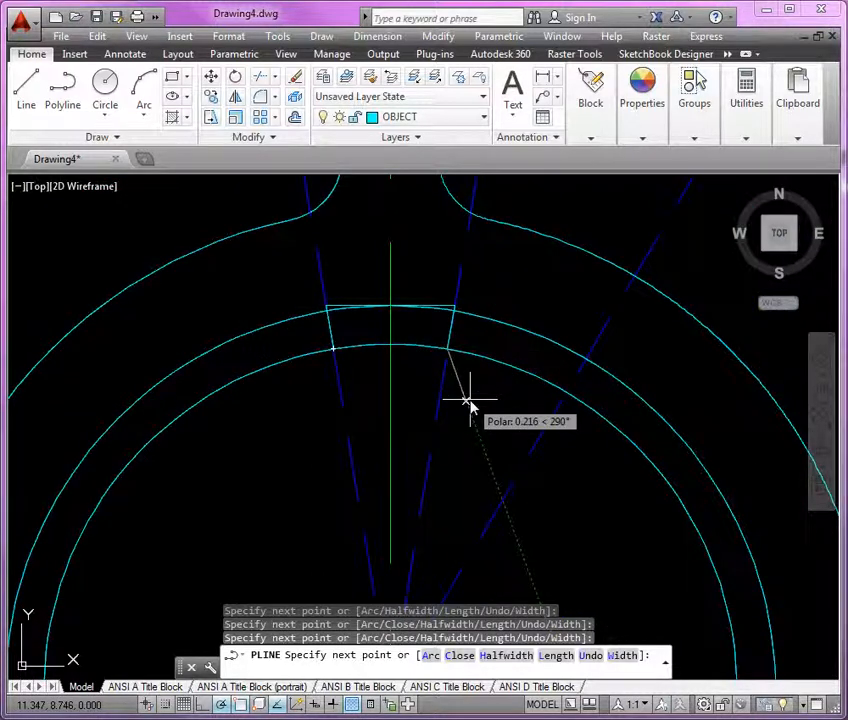
pyautogui.write('s')
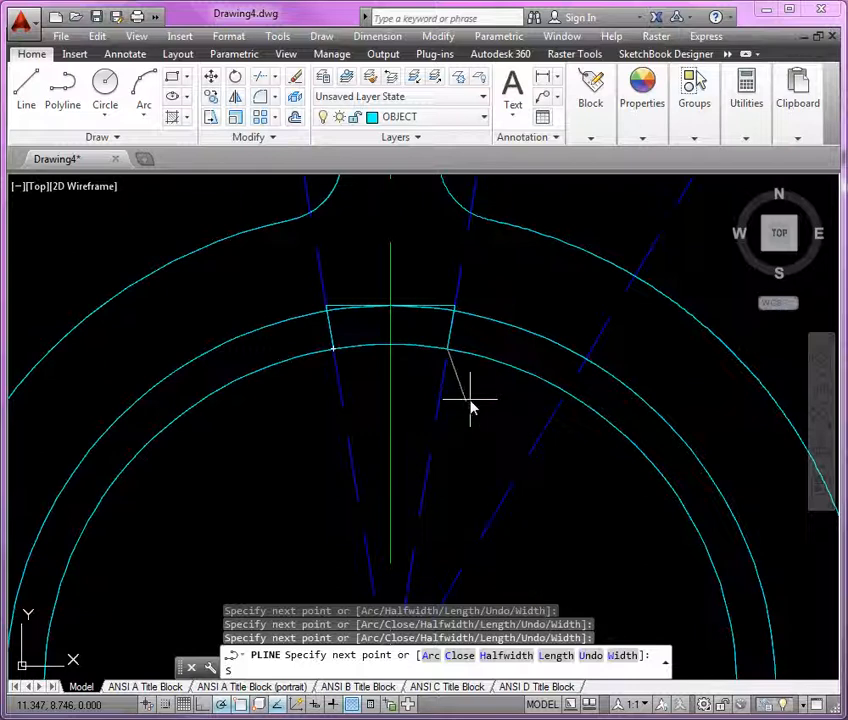
pyautogui.press('Return')
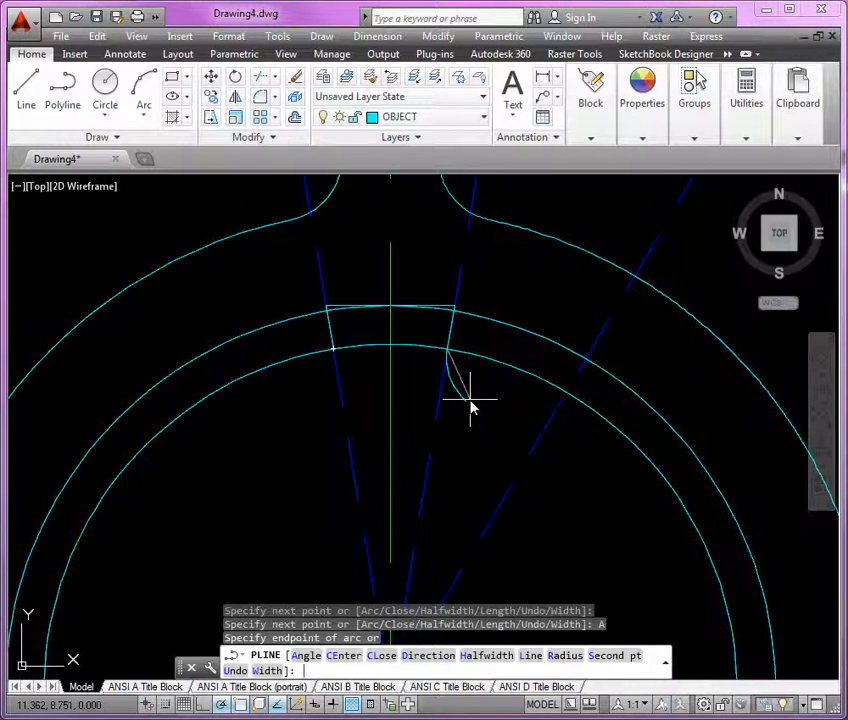
pyautogui.write('s')
pyautogui.press('Return')
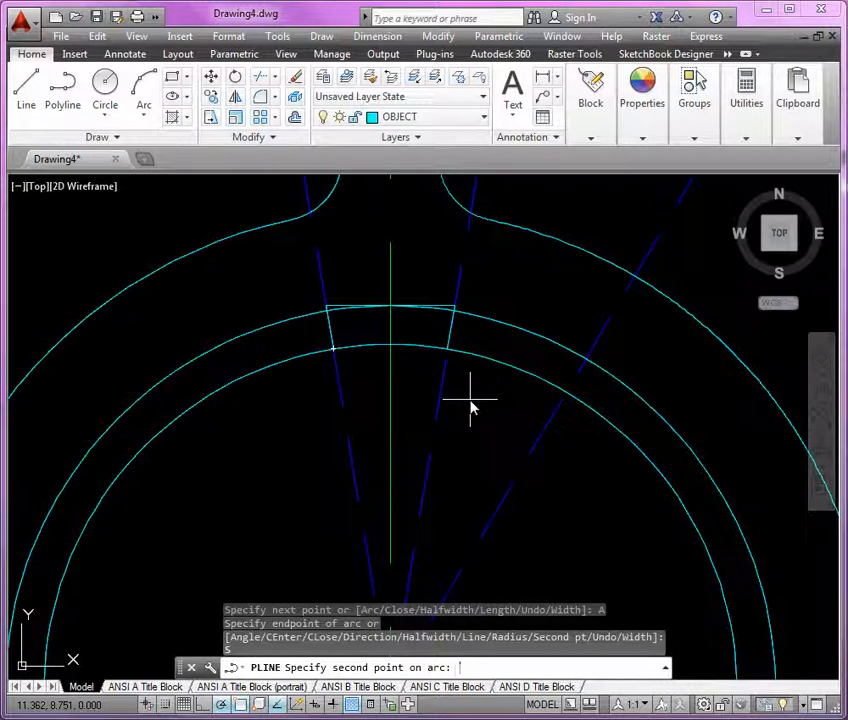
pyautogui.keyDown('shift'); pyautogui.rightClick(517, 381); pyautogui.keyUp('shift')
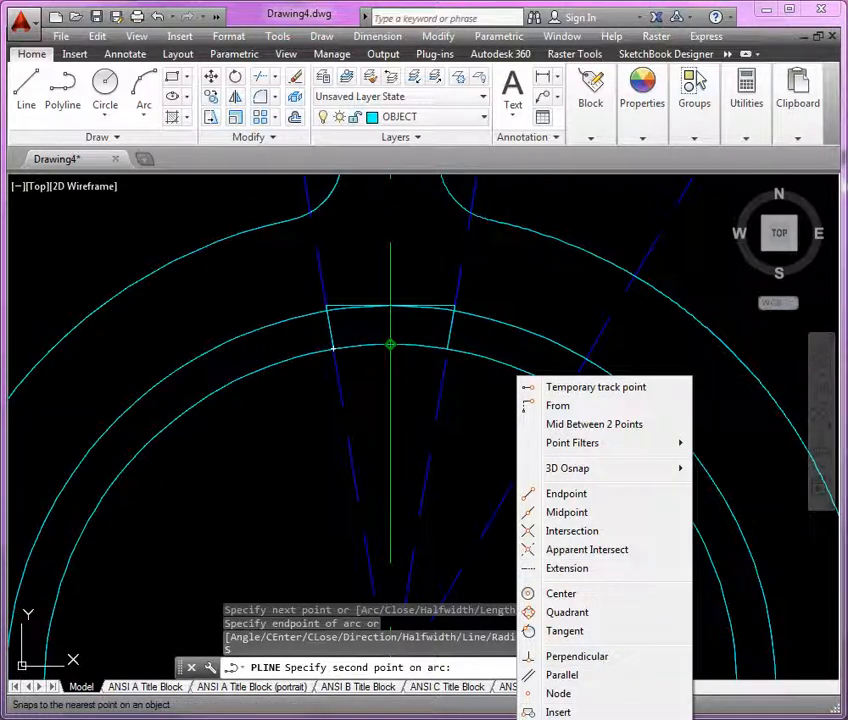
pyautogui.click(585, 718)
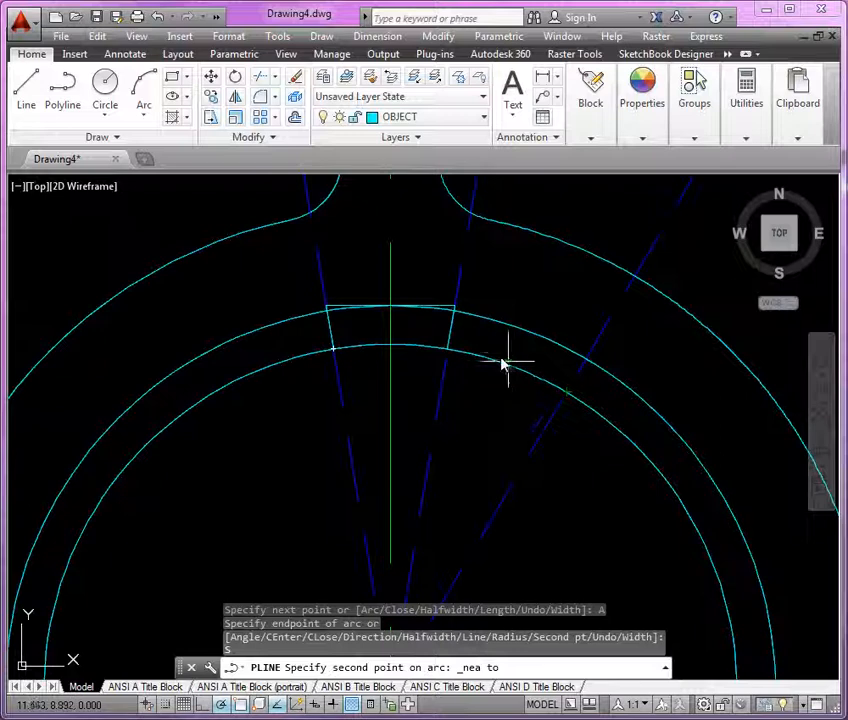
pyautogui.click(509, 365)
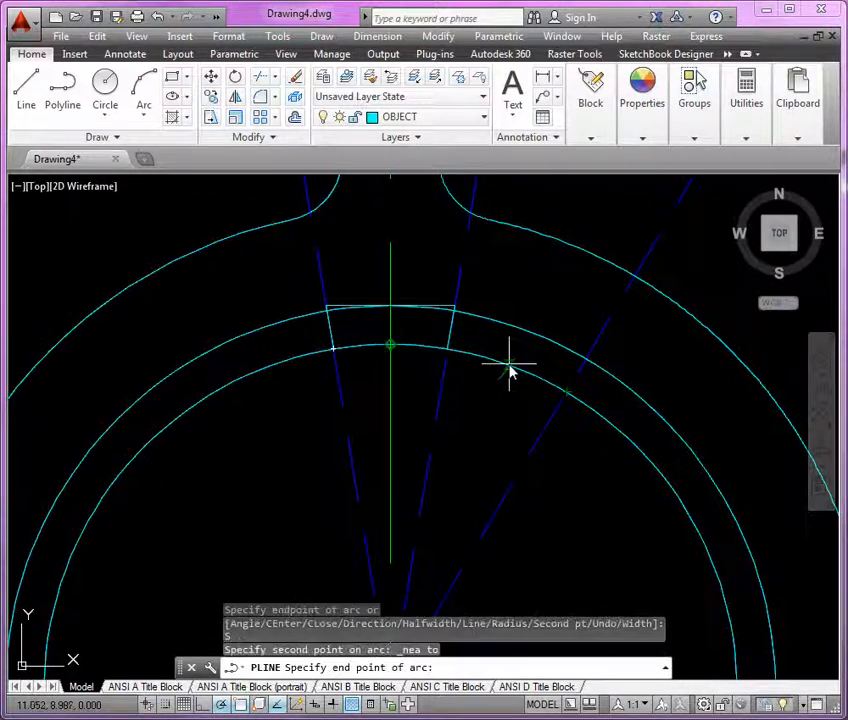
pyautogui.click(568, 396)
pyautogui.press('Escape')
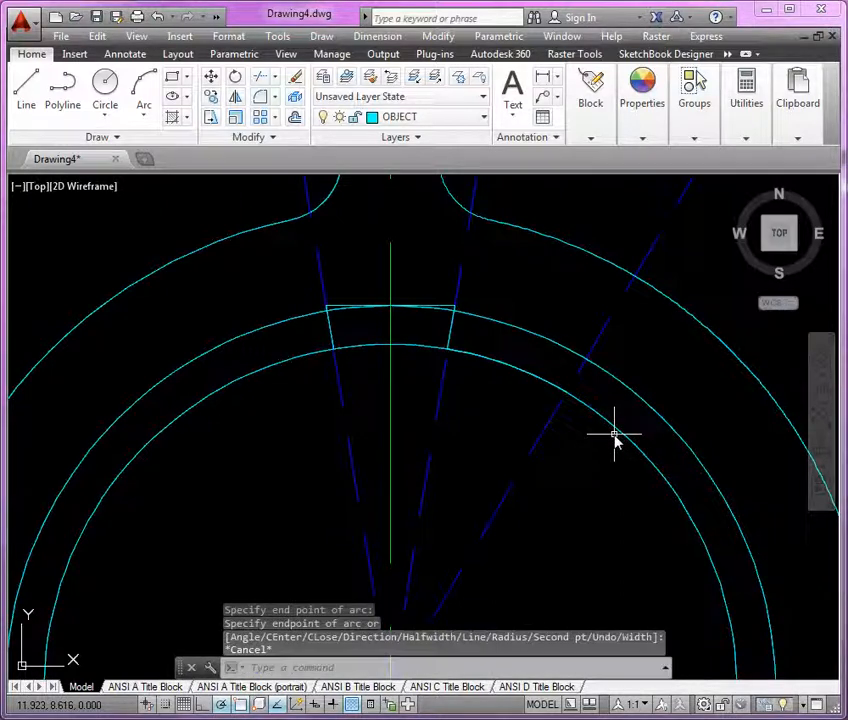
pyautogui.click(444, 308)
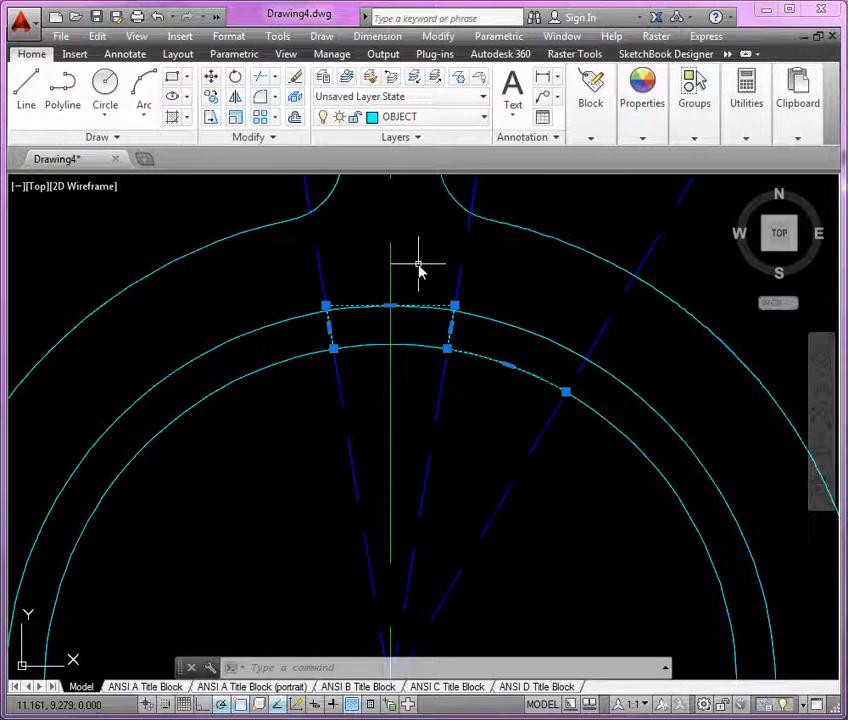
pyautogui.press('Escape')
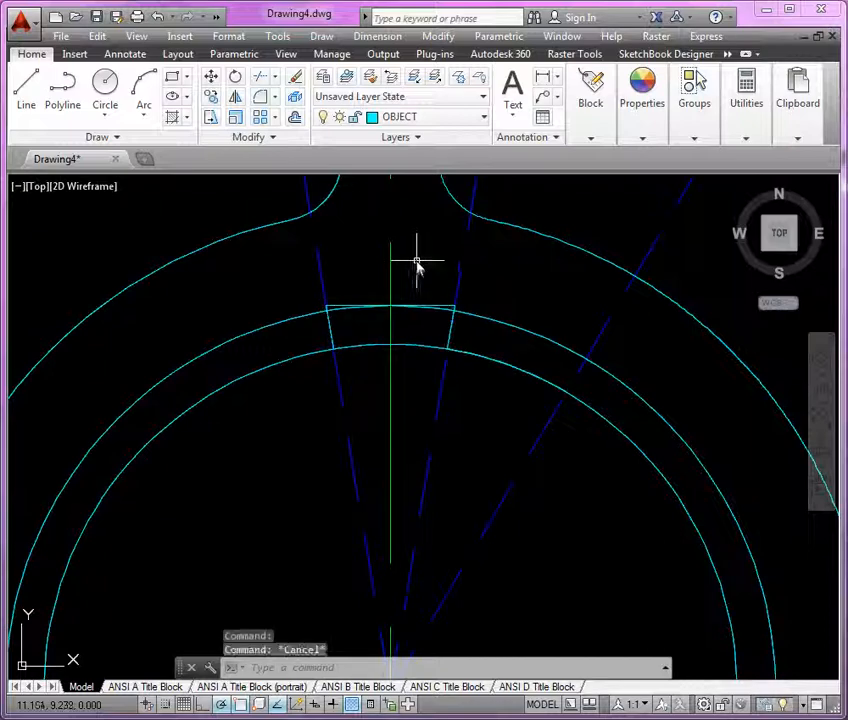
# Compare the keyway with the reference drawing, then move both circles around the ellipse centre onto the hidden layer
pyautogui.scroll(-3, 417, 265)
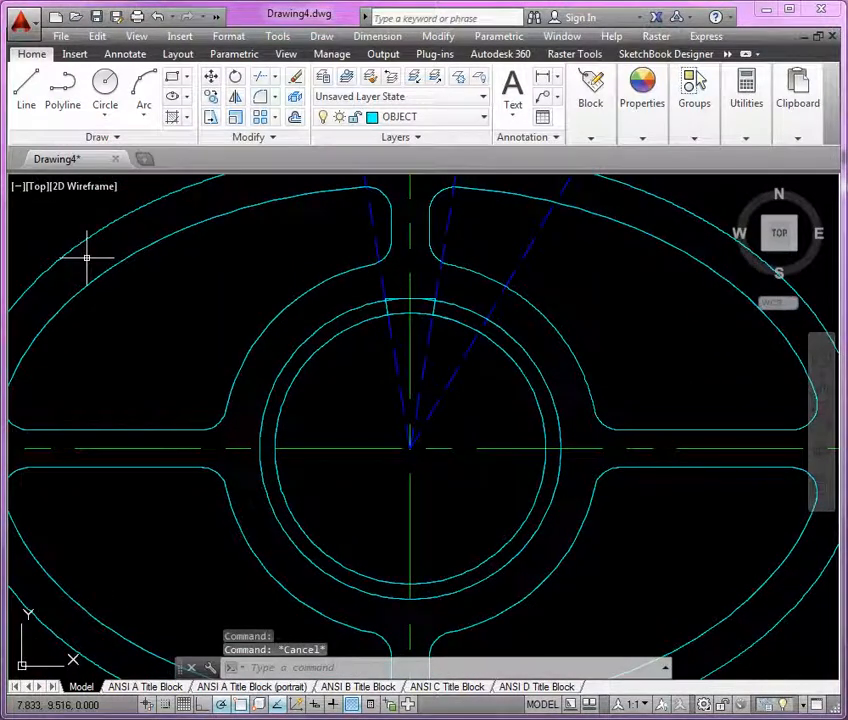
pyautogui.hotkey('alt', 'Tab')
pyautogui.scroll(-2, 495, 432)
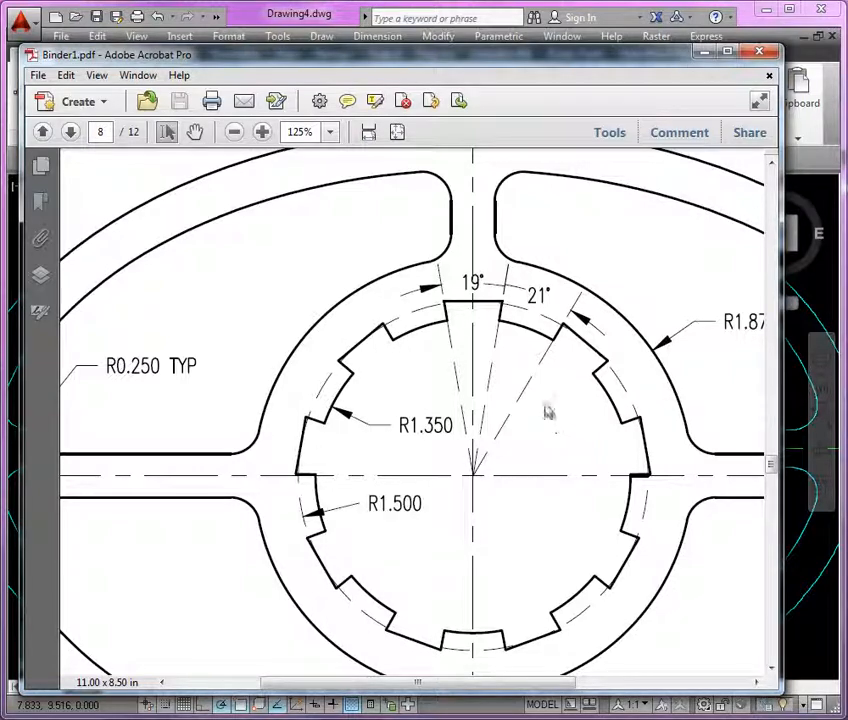
pyautogui.hotkey('alt', 'Tab')
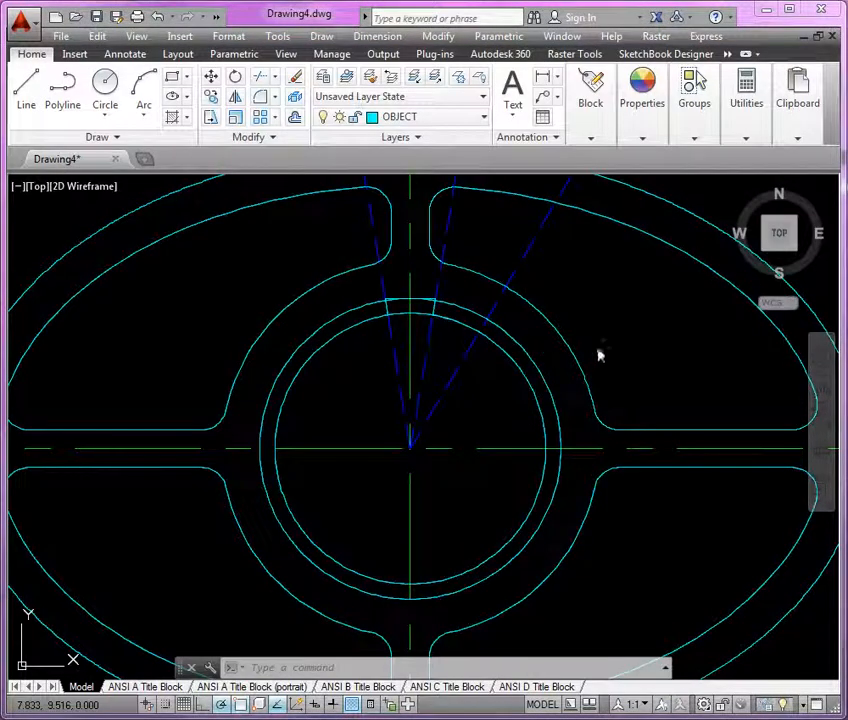
pyautogui.click(538, 372)
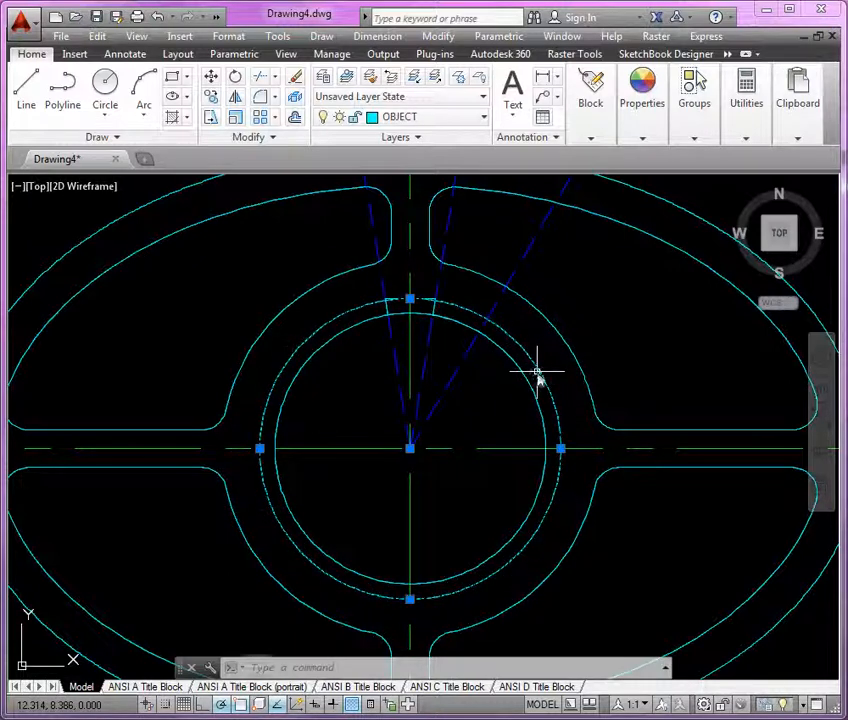
pyautogui.click(526, 384)
pyautogui.click(470, 117)
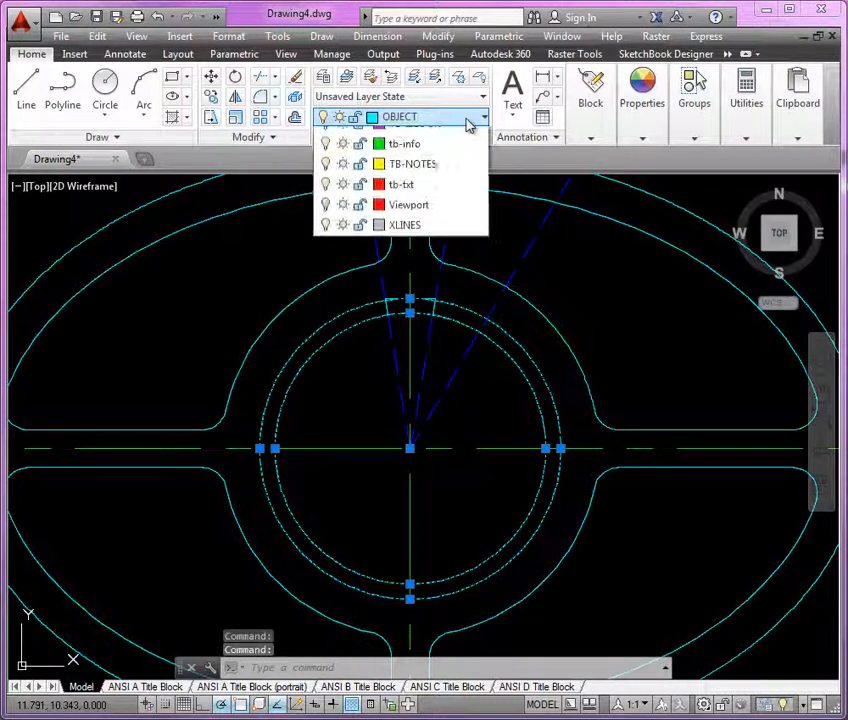
pyautogui.click(428, 280)
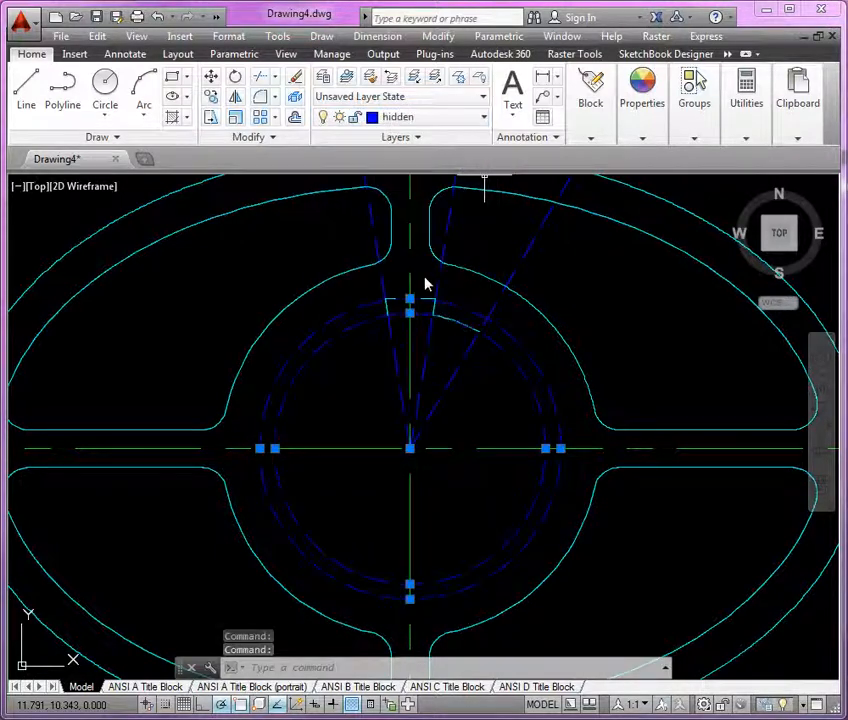
pyautogui.press('Escape')
# Polar-array the keyway polyline about the ellipse centre with 9 items filling 360 degrees
pyautogui.scroll(2, 372, 308)
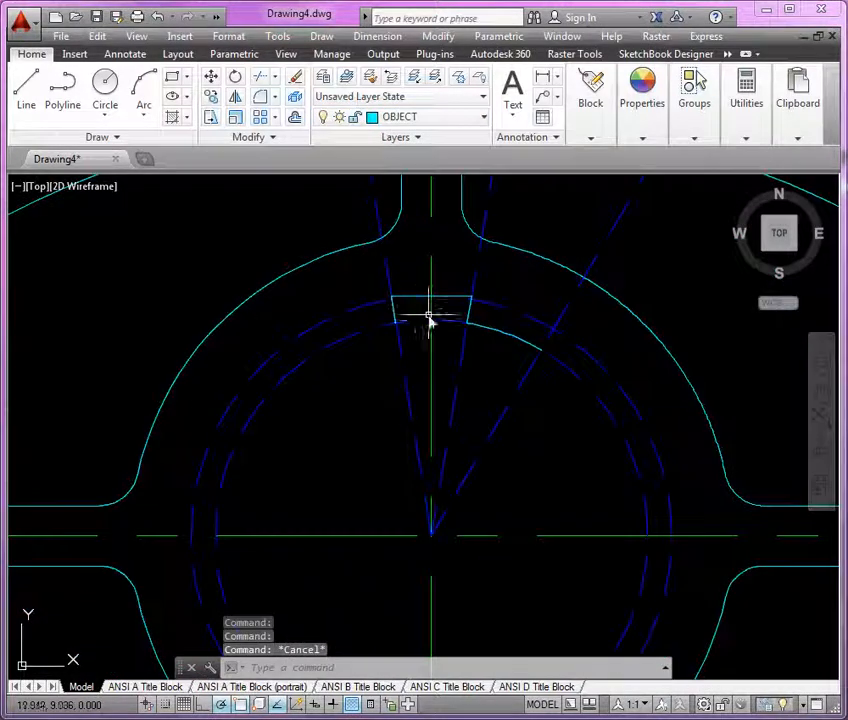
pyautogui.click(495, 337)
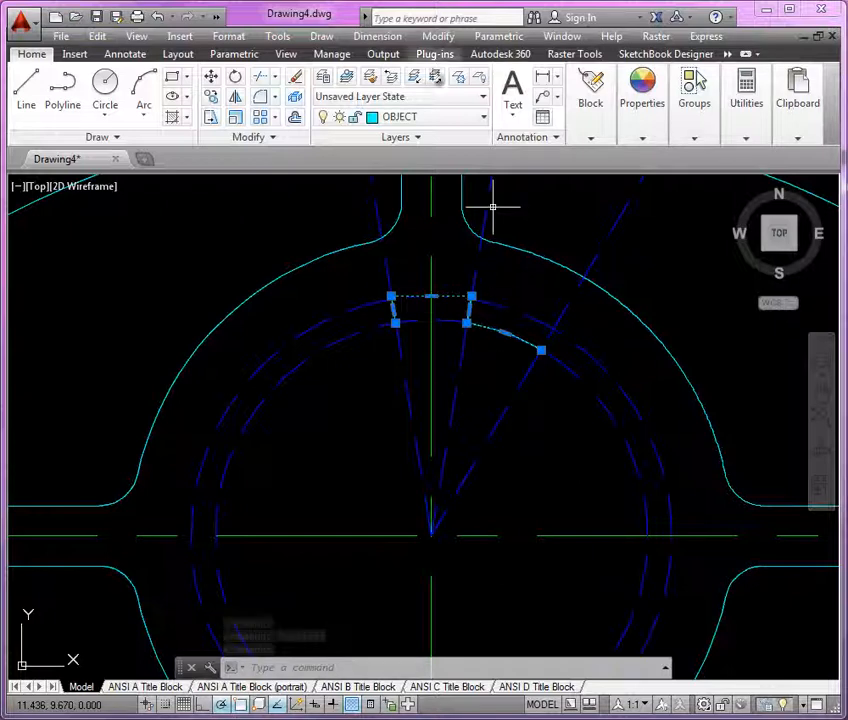
pyautogui.click(278, 119)
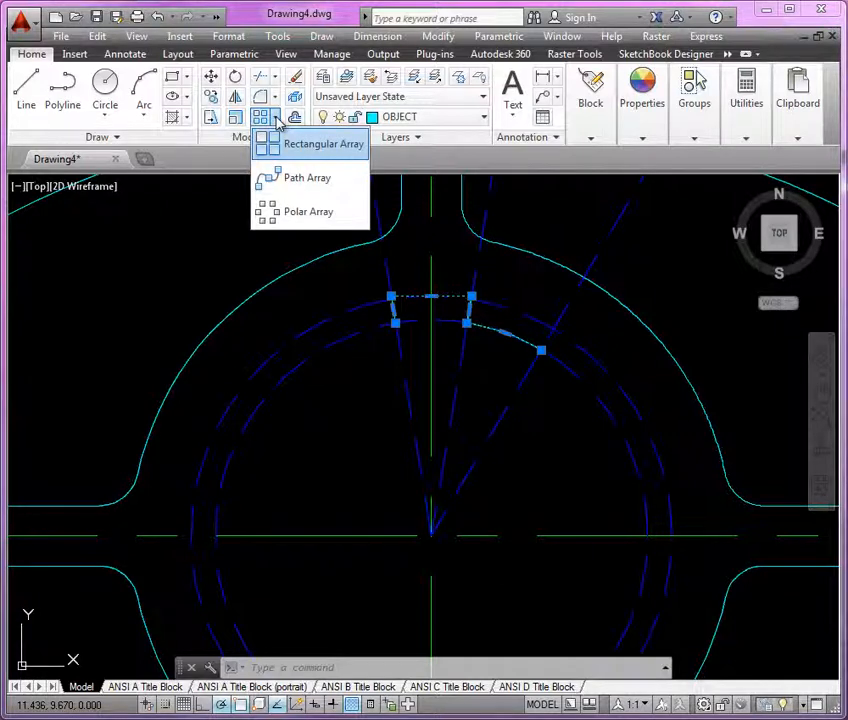
pyautogui.click(290, 212)
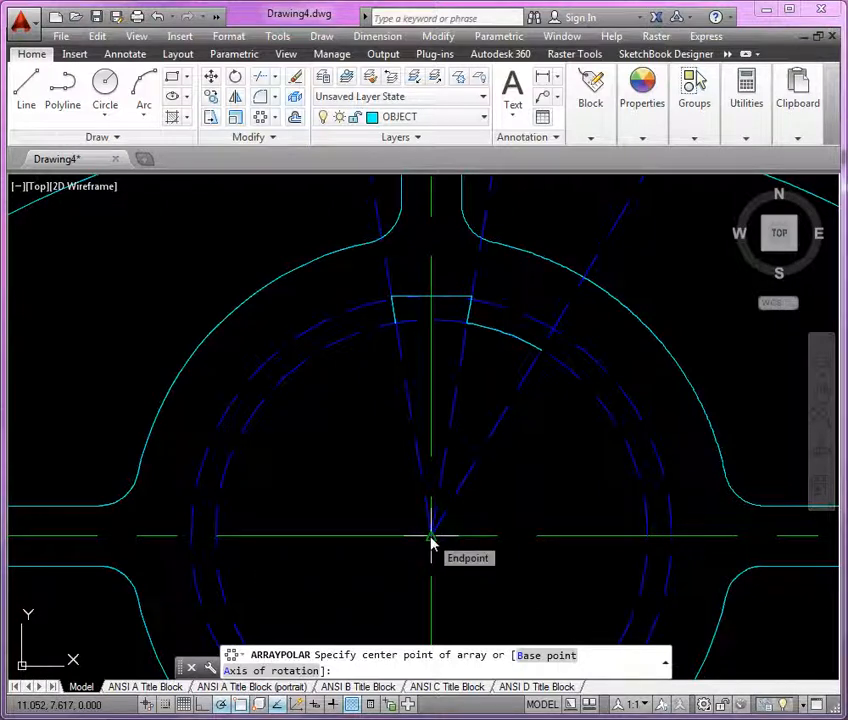
pyautogui.click(431, 540)
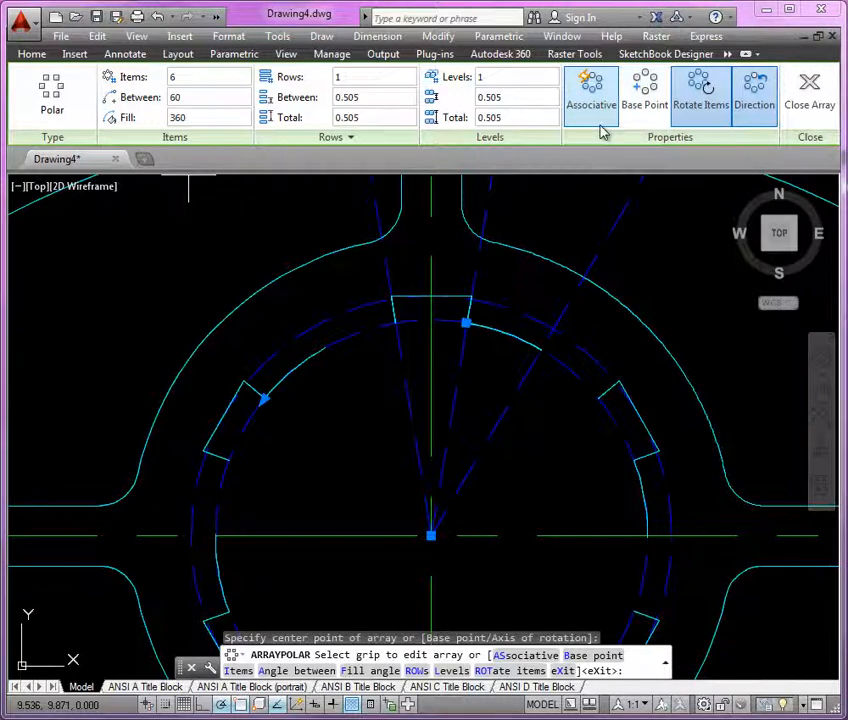
pyautogui.click(193, 78)
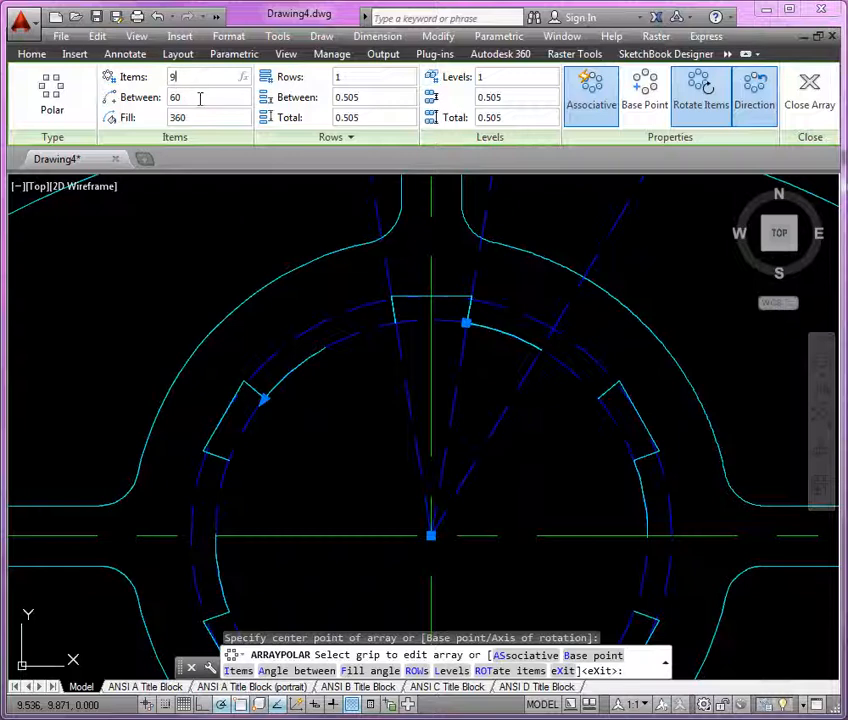
pyautogui.write('9')
pyautogui.press('Return')
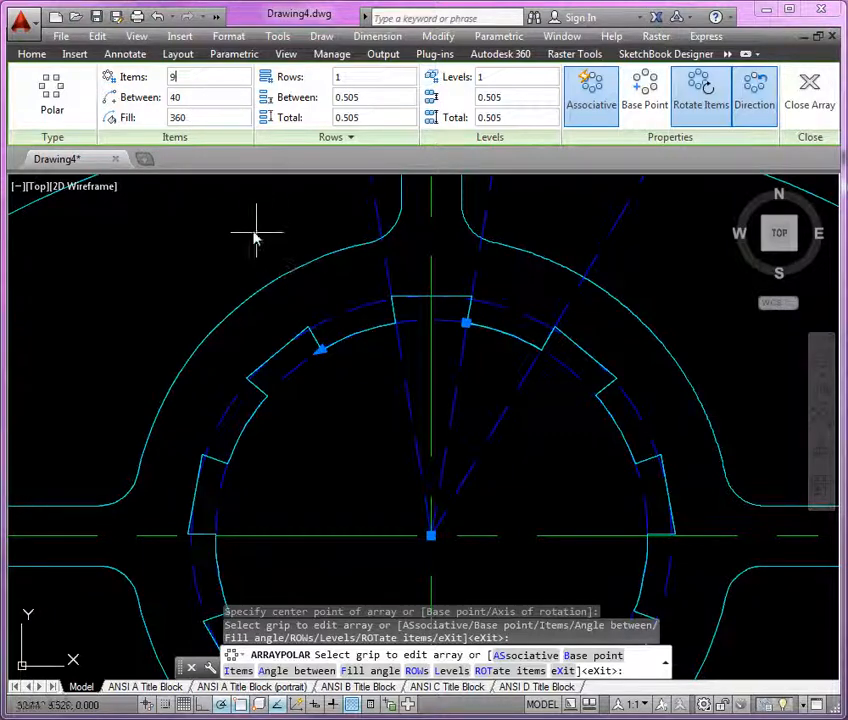
pyautogui.scroll(-2, 254, 237)
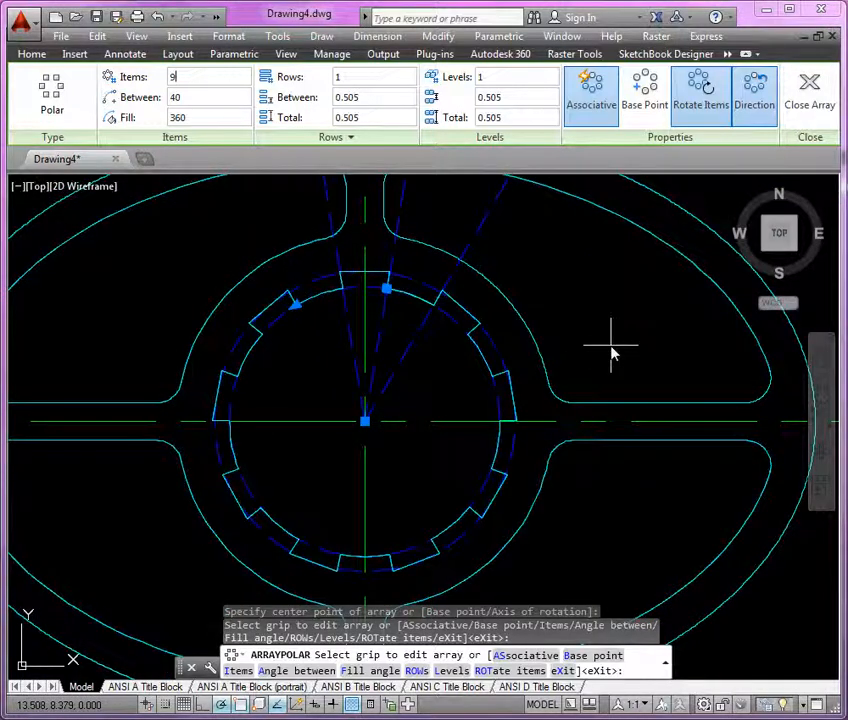
pyautogui.press('Return')
pyautogui.press('Return')
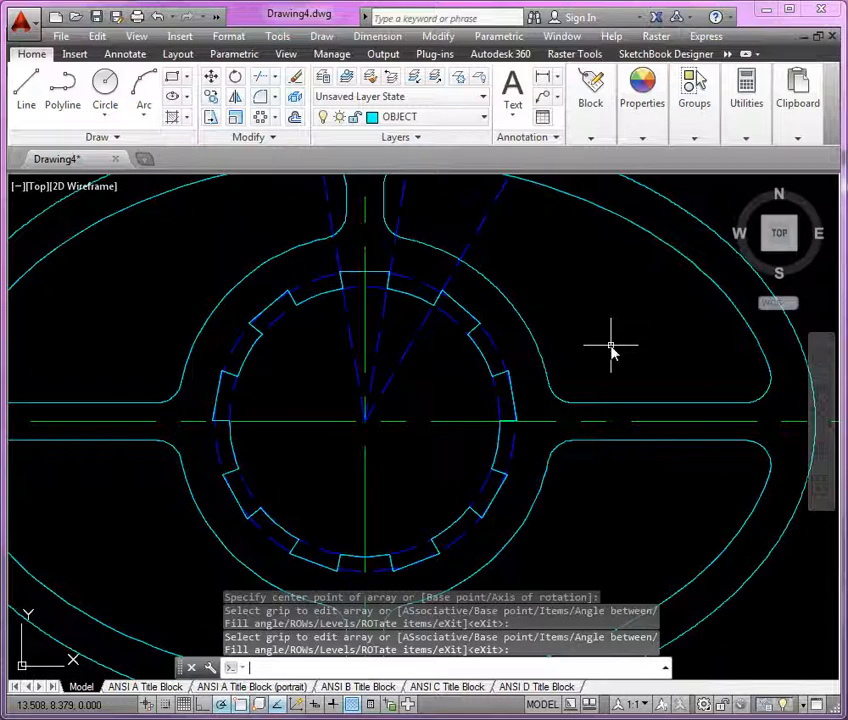
# Zoom to the drawing extents to view the whole part
pyautogui.write('z')
pyautogui.press('Return')
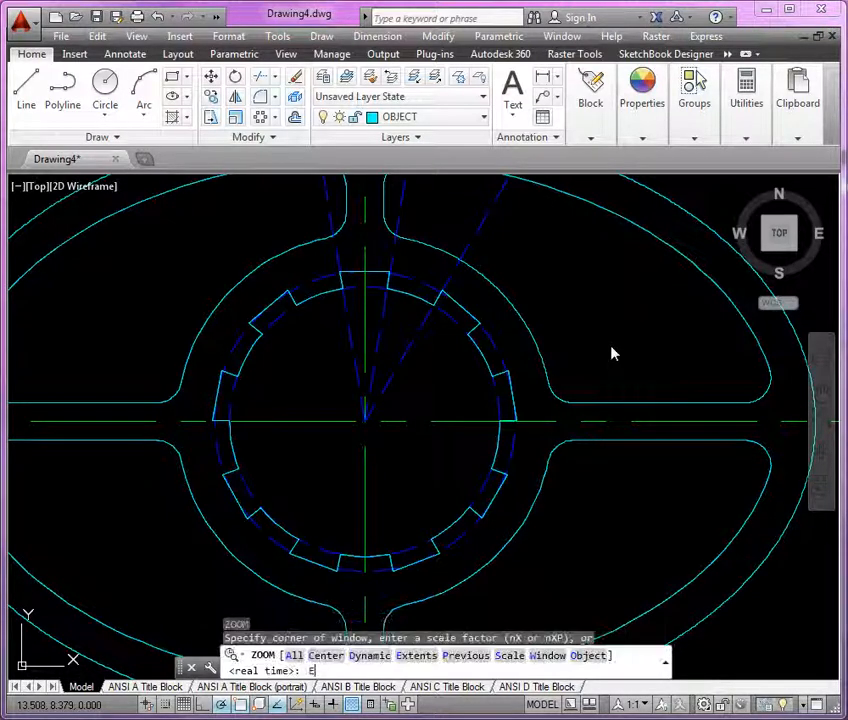
pyautogui.write('e')
pyautogui.press('Return')
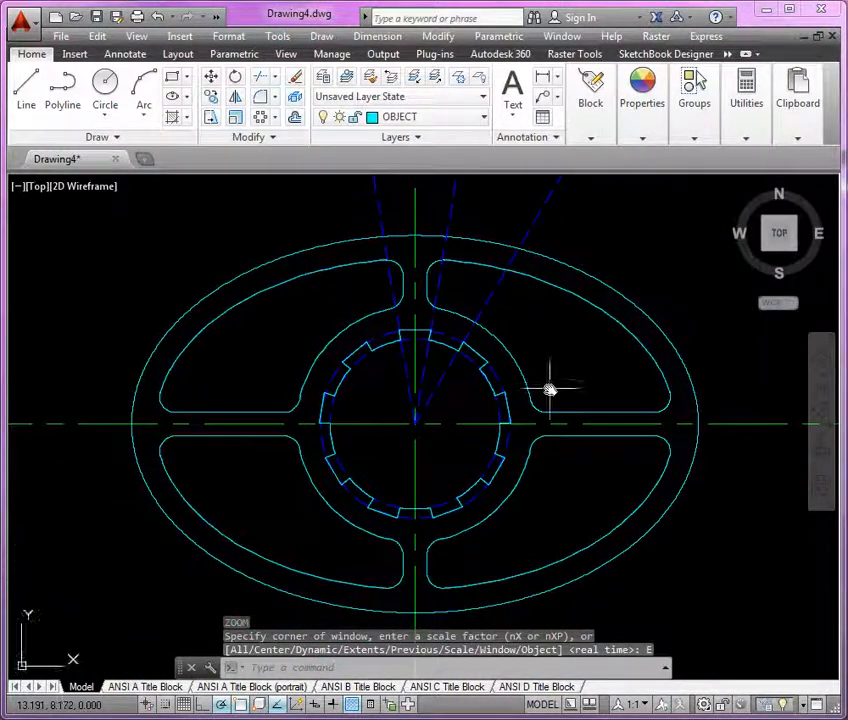